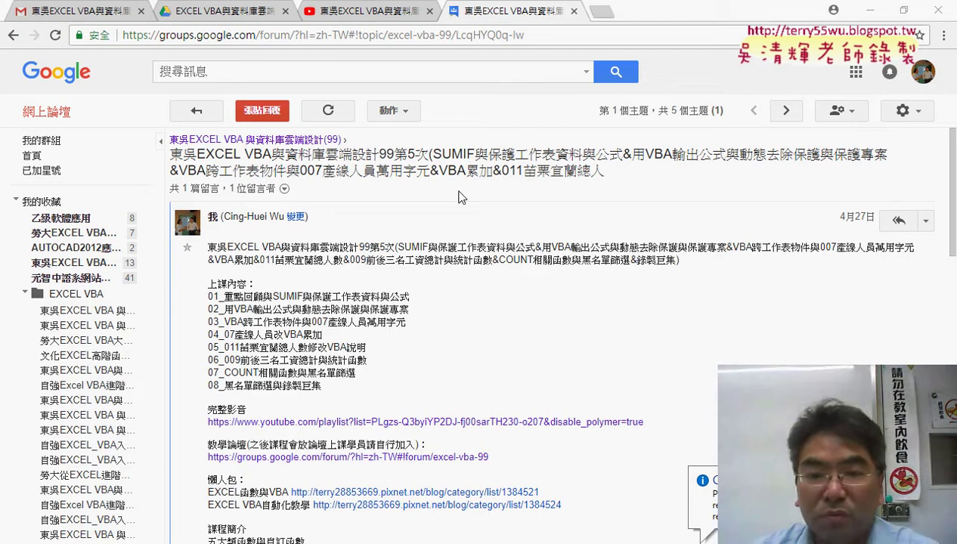
# - Highlight 萬用字元 in lesson item 03 and draw a red mark beside it
pyautogui.moveTo(348, 393); pyautogui.dragTo(208, 284)
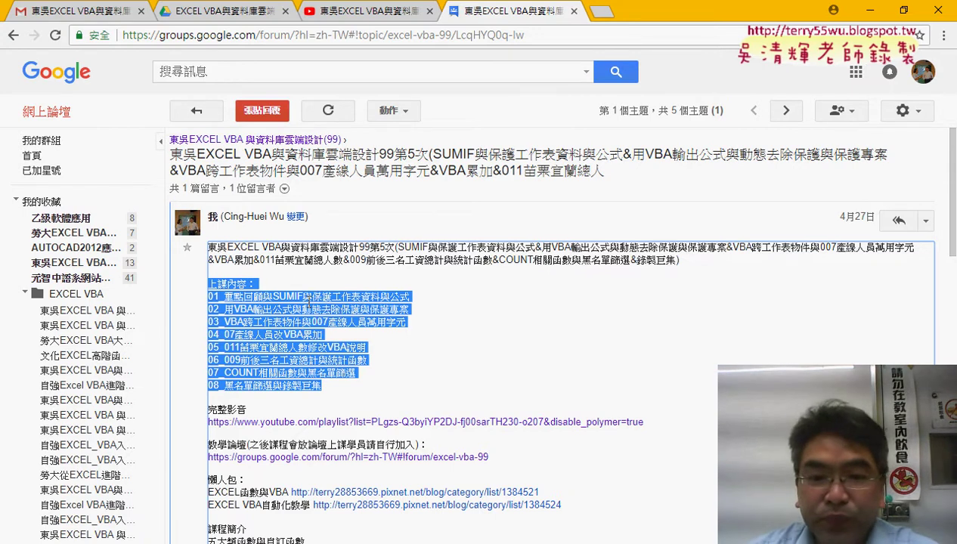
pyautogui.click(330, 298)
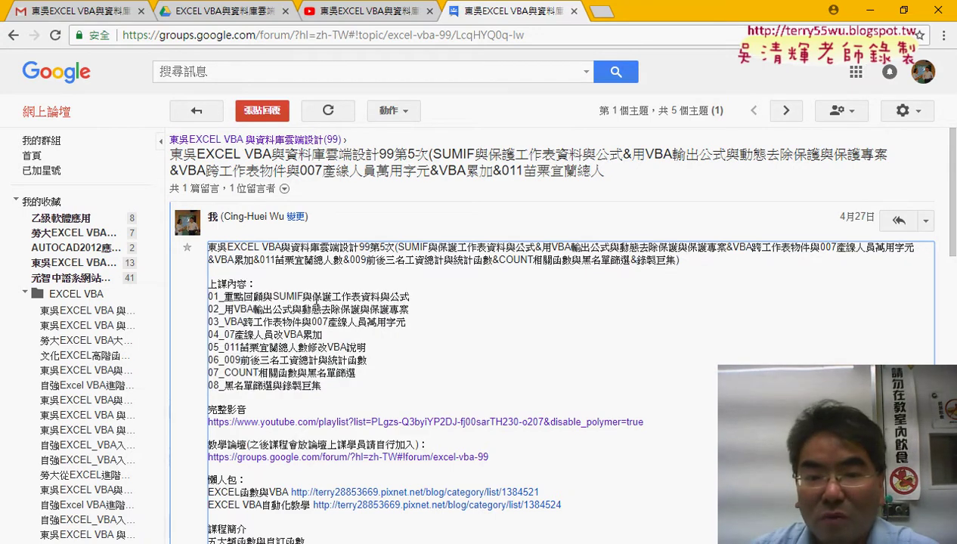
pyautogui.moveTo(314, 297); pyautogui.dragTo(363, 296)
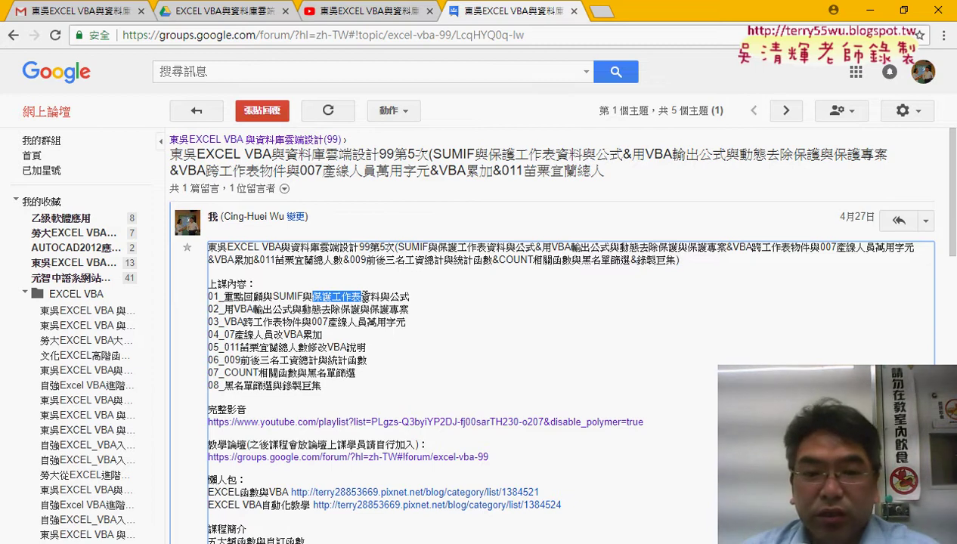
pyautogui.moveTo(366, 322); pyautogui.dragTo(400, 325)
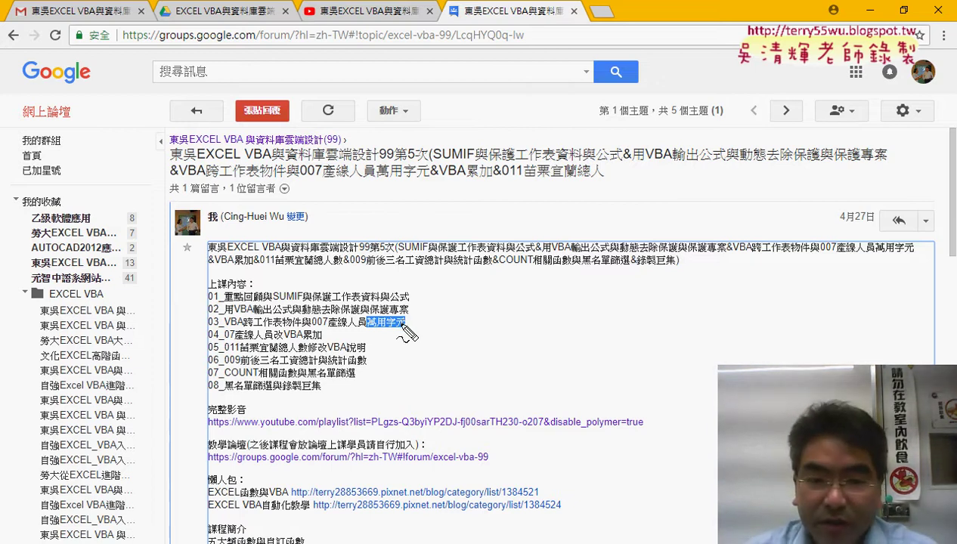
pyautogui.moveTo(428, 319); pyautogui.dragTo(457, 338)
# - Add a red question mark, underline COUNT and 黑名單篩選 in item 07, then clear all marks
pyautogui.moveTo(504, 305); pyautogui.dragTo(508, 335)
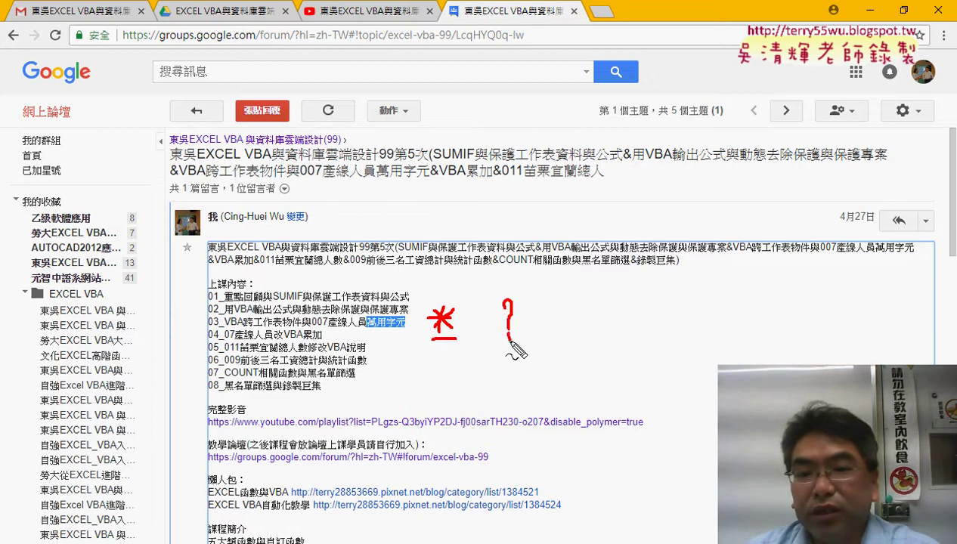
pyautogui.click(510, 341)
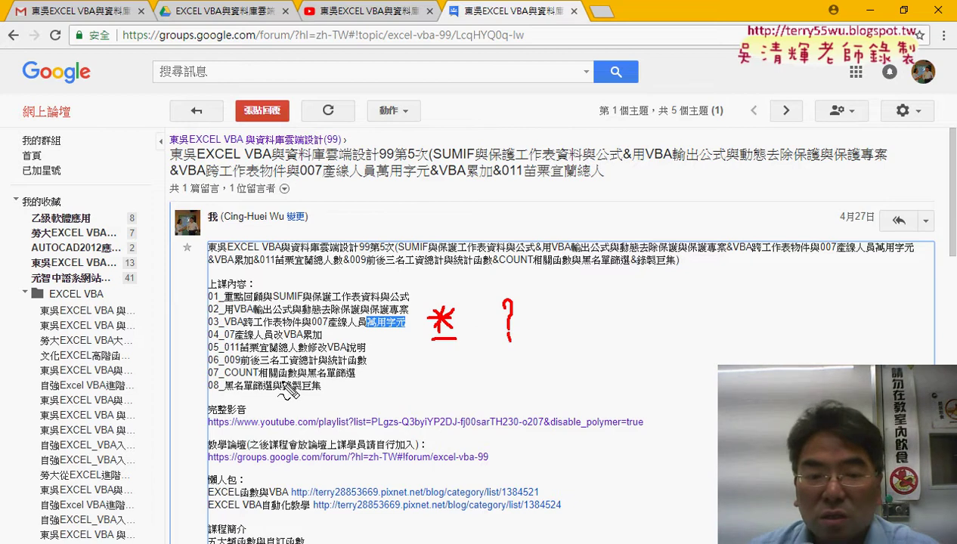
pyautogui.moveTo(225, 380); pyautogui.dragTo(254, 381)
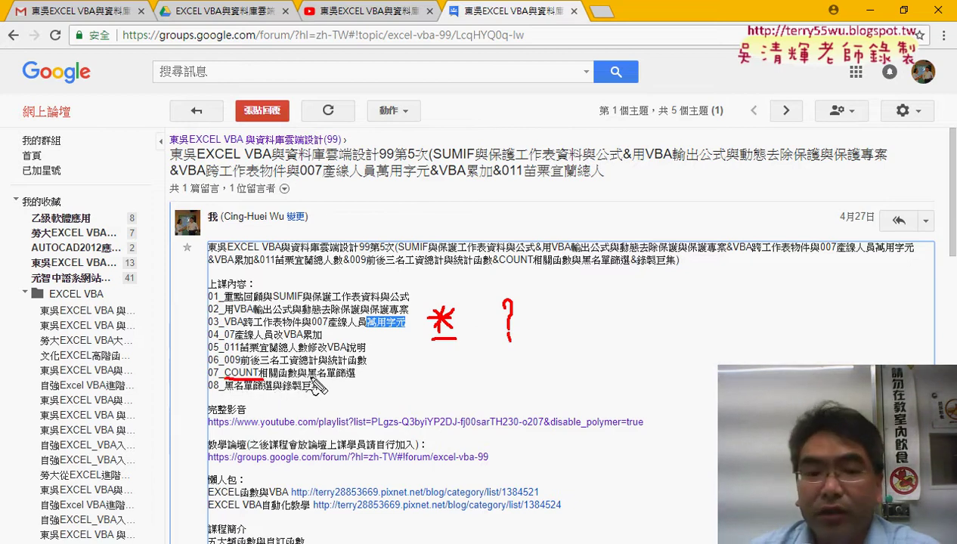
pyautogui.moveTo(308, 381); pyautogui.dragTo(336, 380)
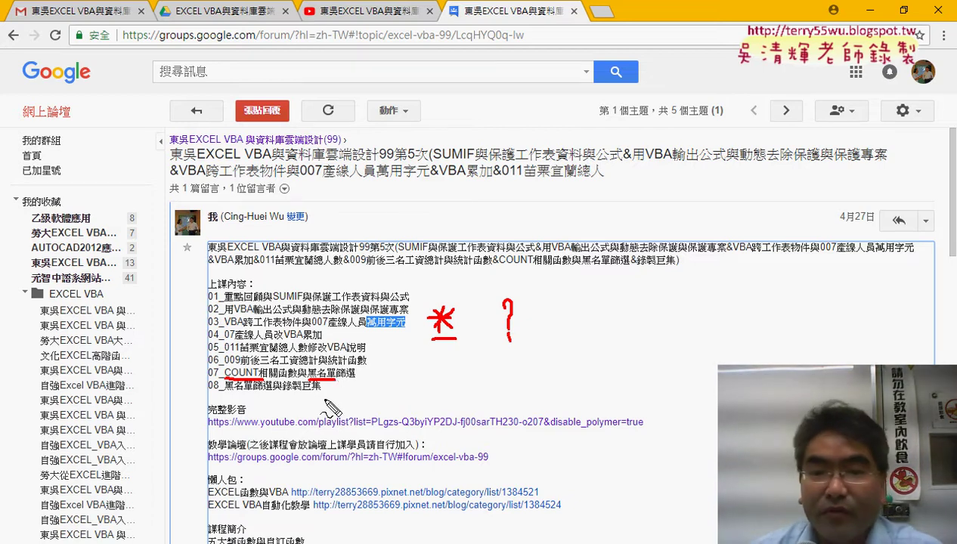
pyautogui.press('Escape')
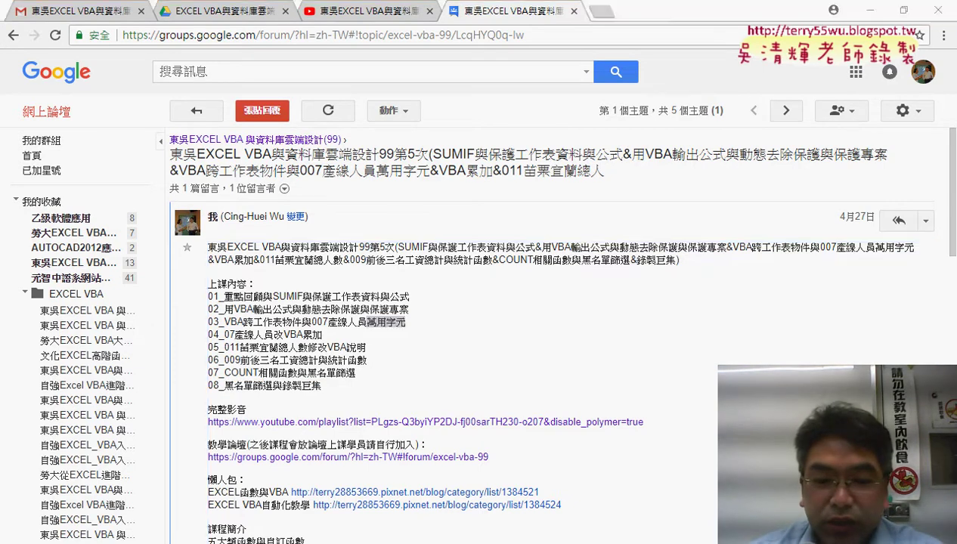
# - Open the 範例_COUNTIF樂透彩中獎機率統計 workbook from the 04數學函數 folder
pyautogui.moveTo(200, 543)
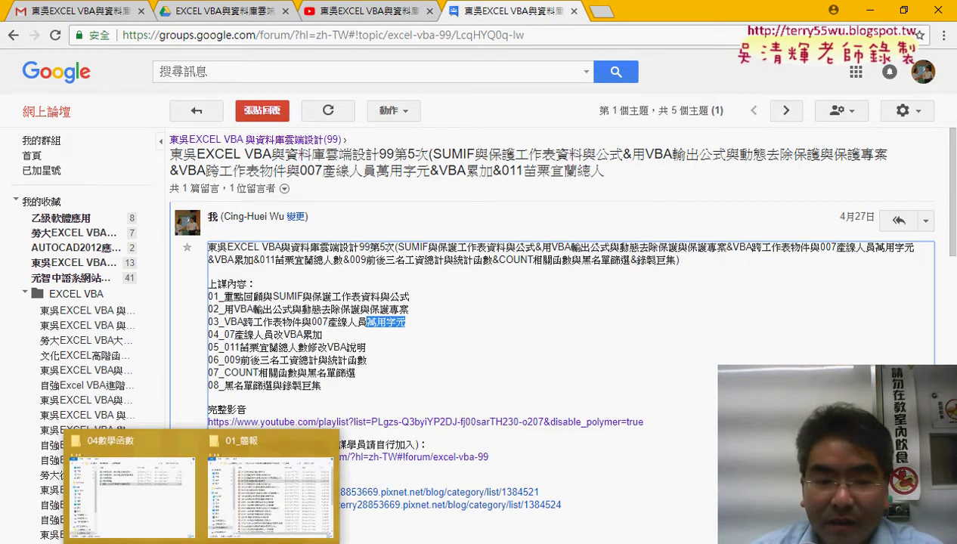
pyautogui.click(163, 489)
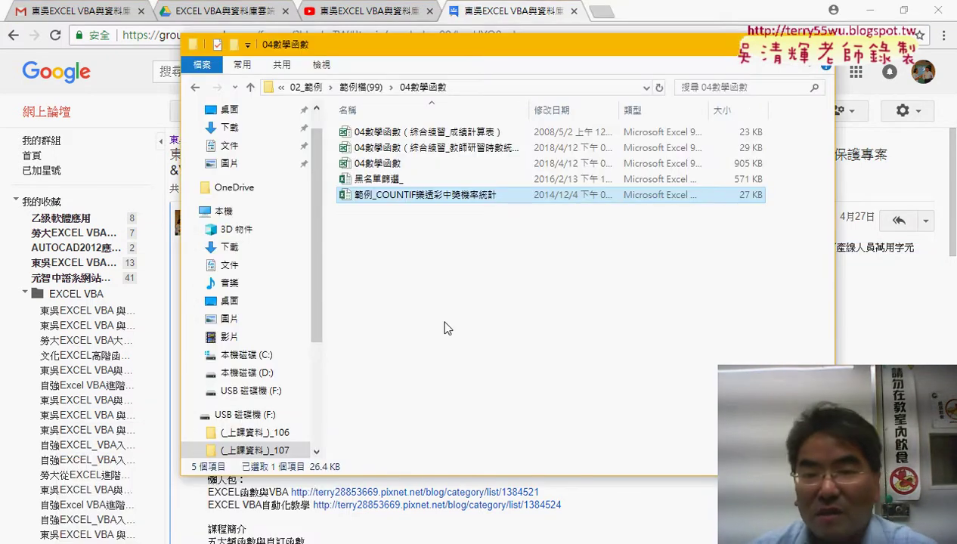
pyautogui.doubleClick(447, 196)
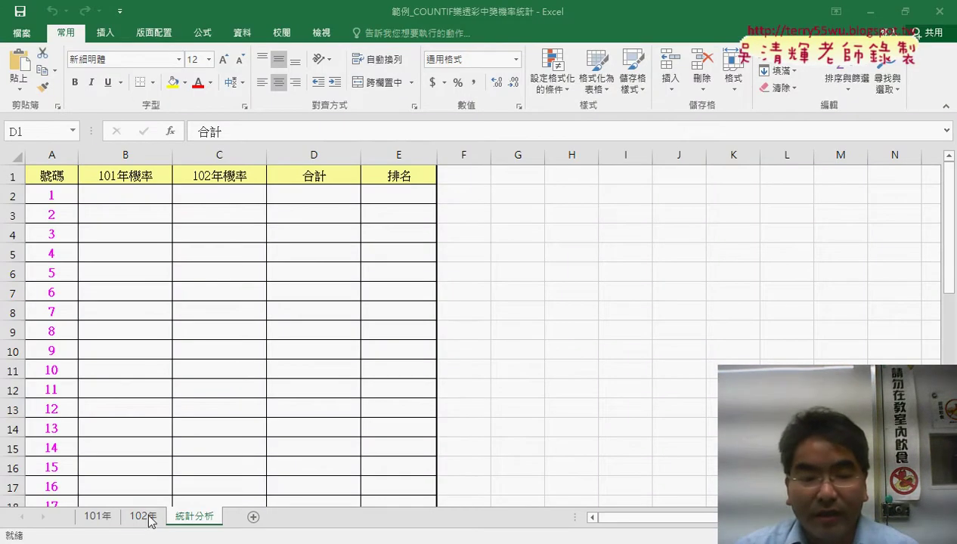
# - Browse the 101年 and 102年 draw sheets, then return to 統計分析
pyautogui.click(104, 520)
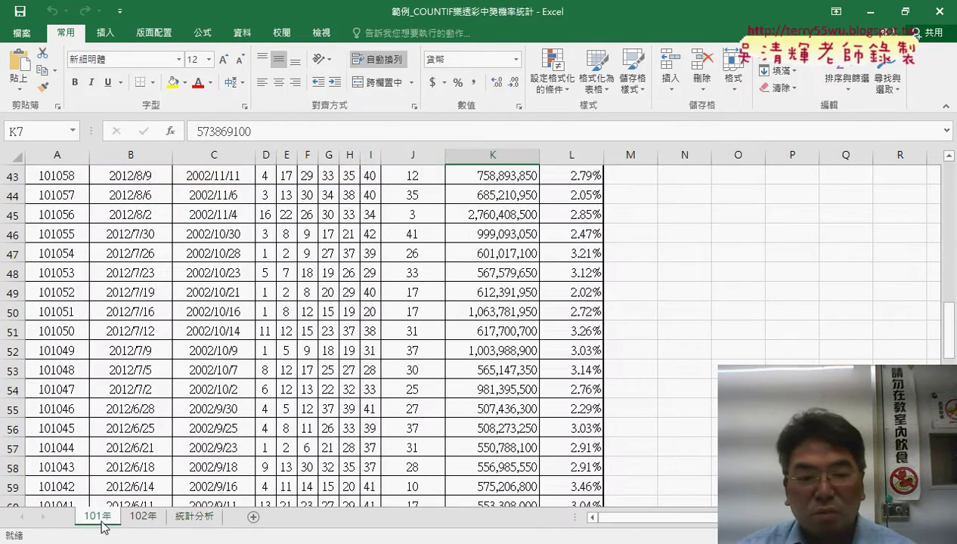
pyautogui.click(142, 520)
pyautogui.click(105, 520)
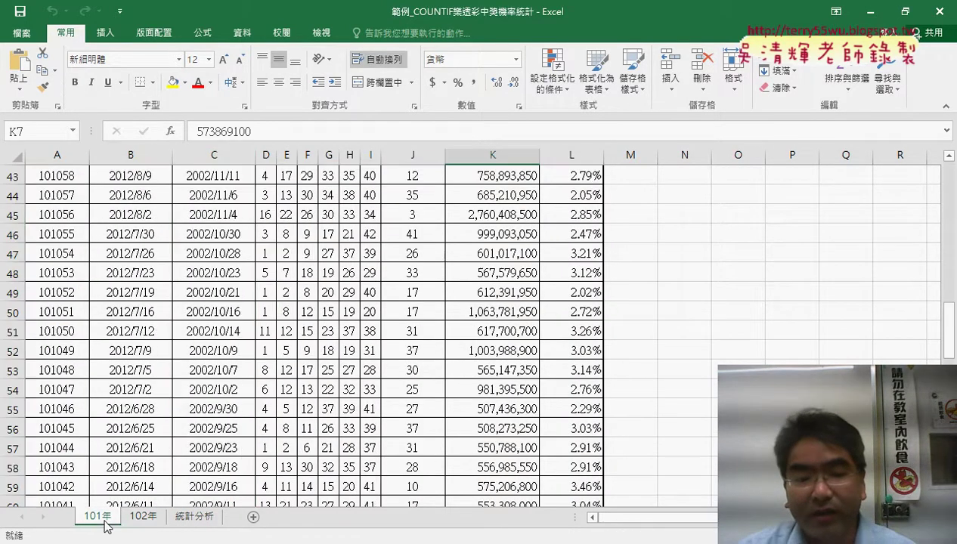
pyautogui.click(144, 520)
pyautogui.click(199, 522)
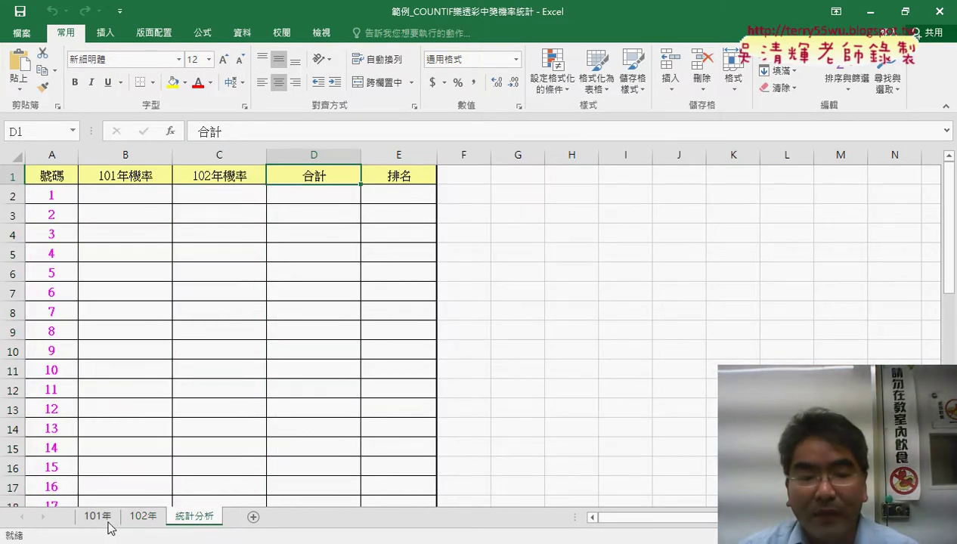
# - Review the B2–E2 columns and numbers 1–42, then show the 101年 sheet
pyautogui.click(122, 197)
pyautogui.click(196, 194)
pyautogui.click(294, 193)
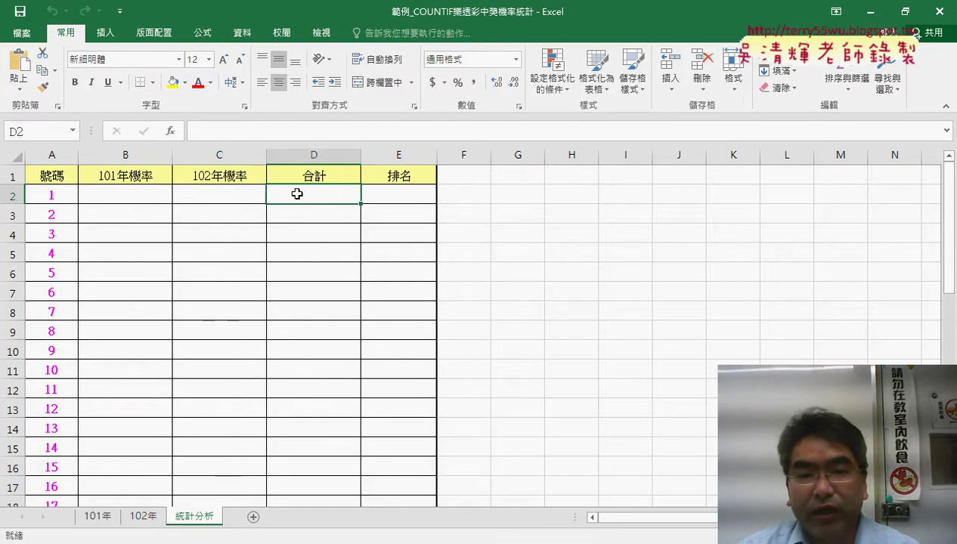
pyautogui.click(385, 192)
pyautogui.click(55, 196)
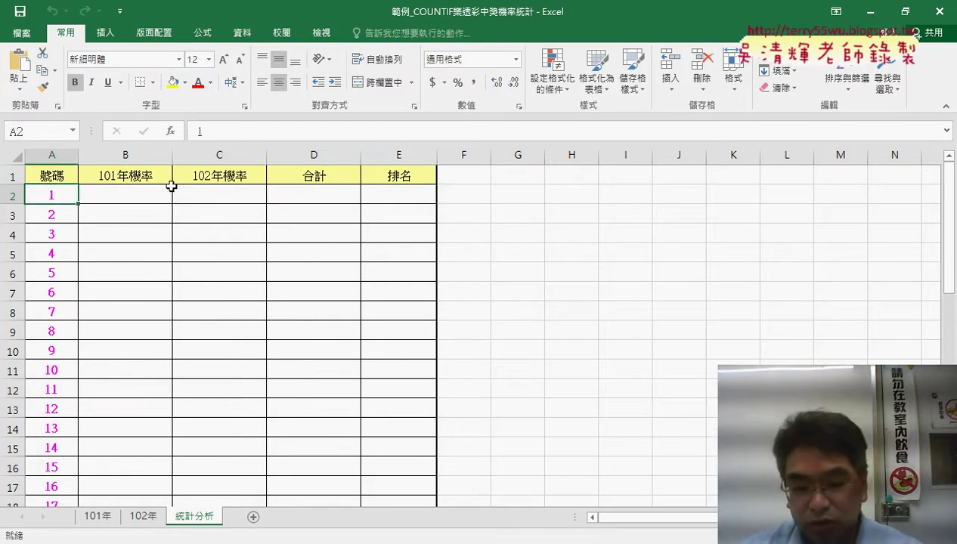
pyautogui.hotkey('ctrl', 'Down')
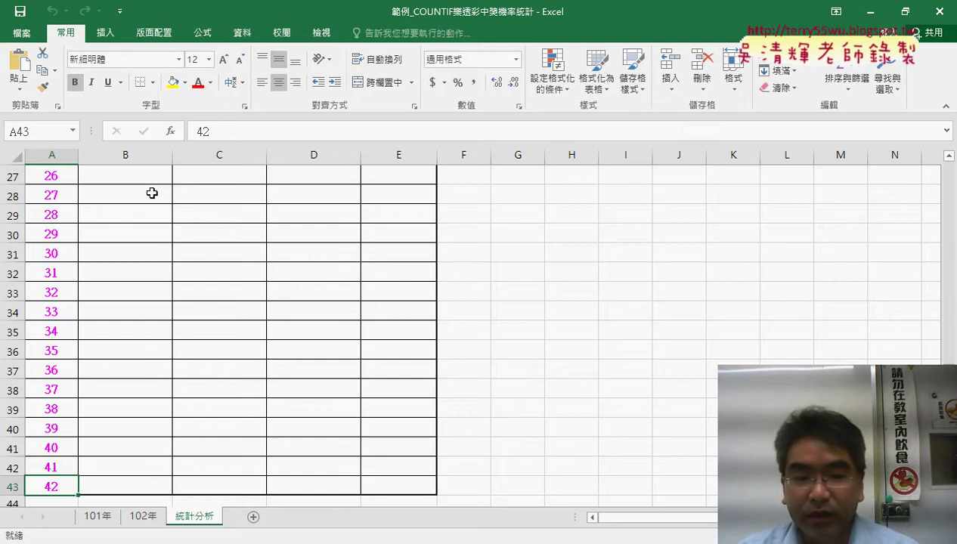
pyautogui.click(102, 516)
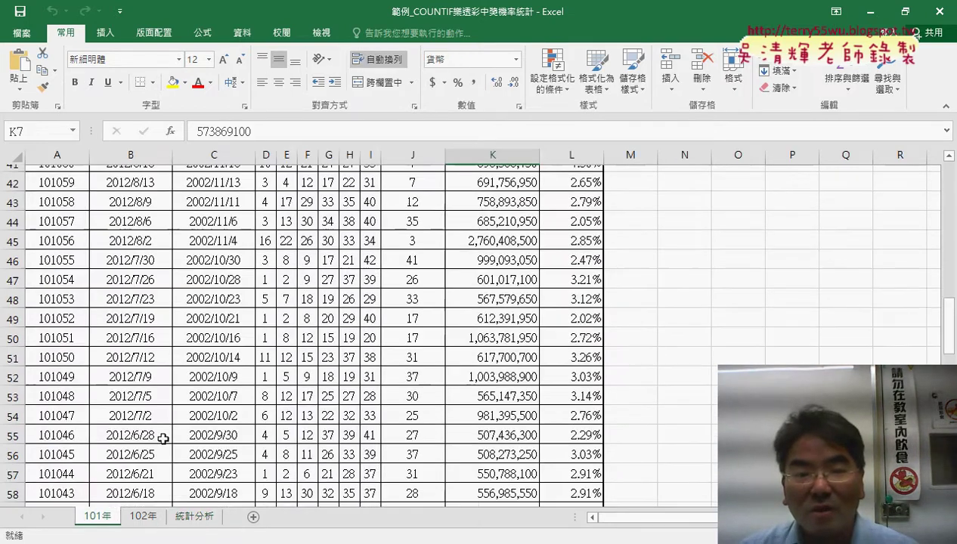
# - On 101年, select the winning numbers of draws 101099 and 101098, including special numbers
pyautogui.scroll(5, 278, 316)
pyautogui.scroll(1, 277, 317)
pyautogui.moveTo(950, 281); pyautogui.dragTo(951, 162)
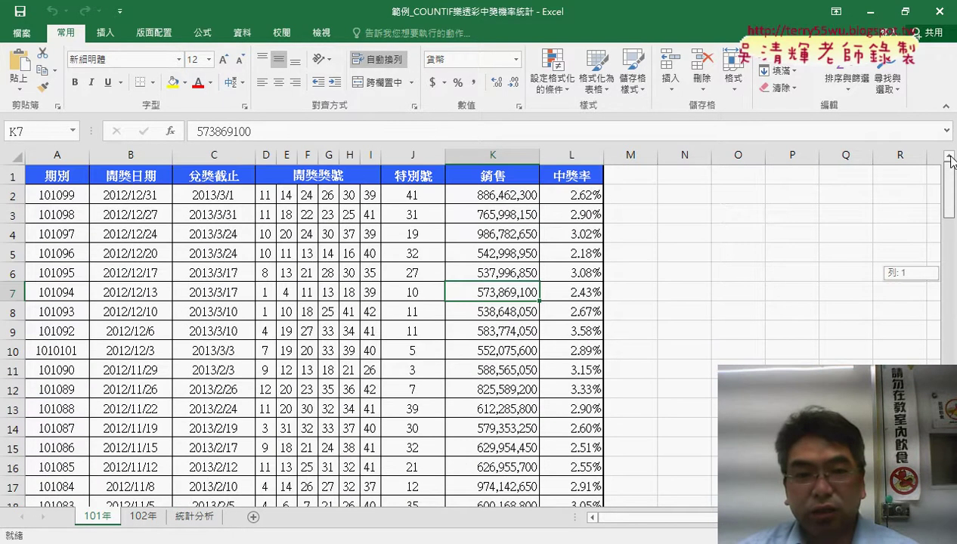
pyautogui.click(6, 195)
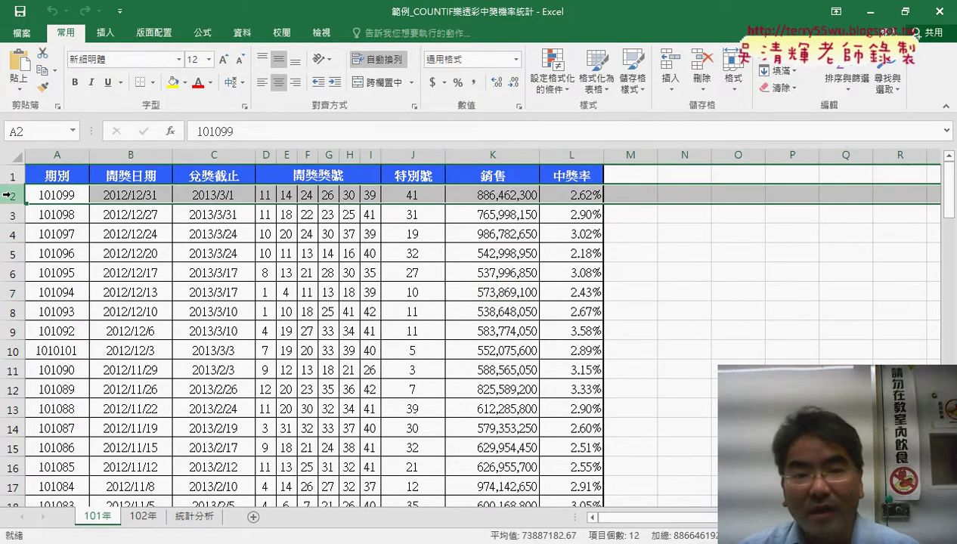
pyautogui.moveTo(265, 194); pyautogui.dragTo(363, 192)
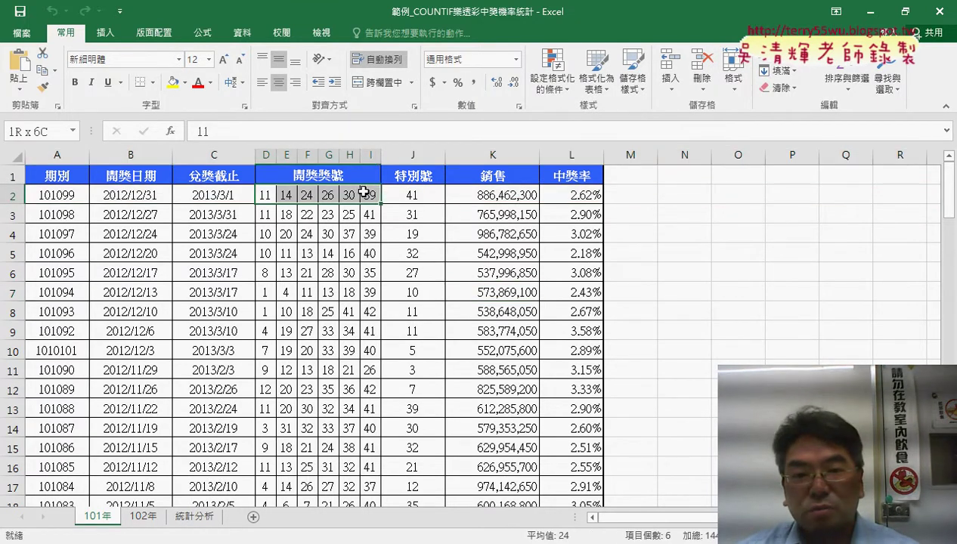
pyautogui.click(415, 194)
pyautogui.moveTo(264, 214); pyautogui.dragTo(353, 213)
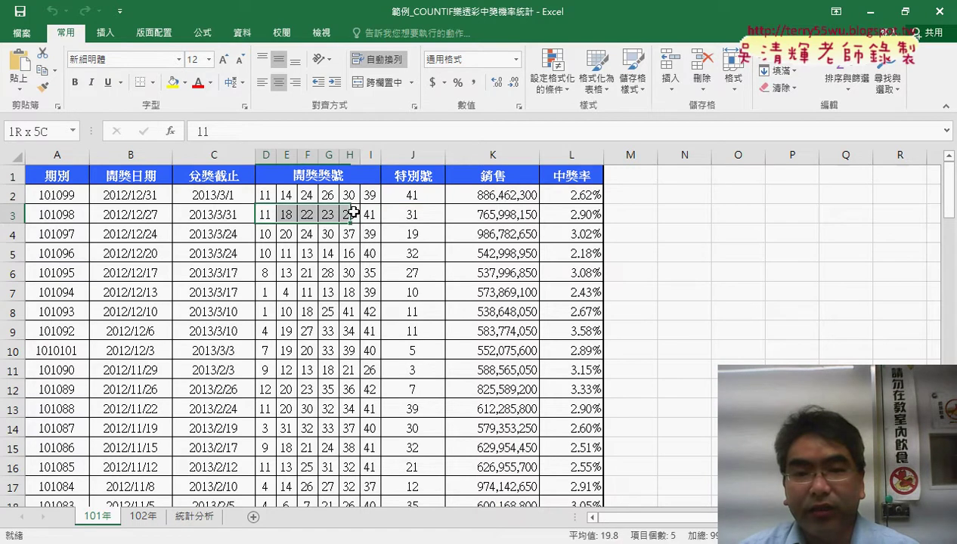
pyautogui.click(411, 214)
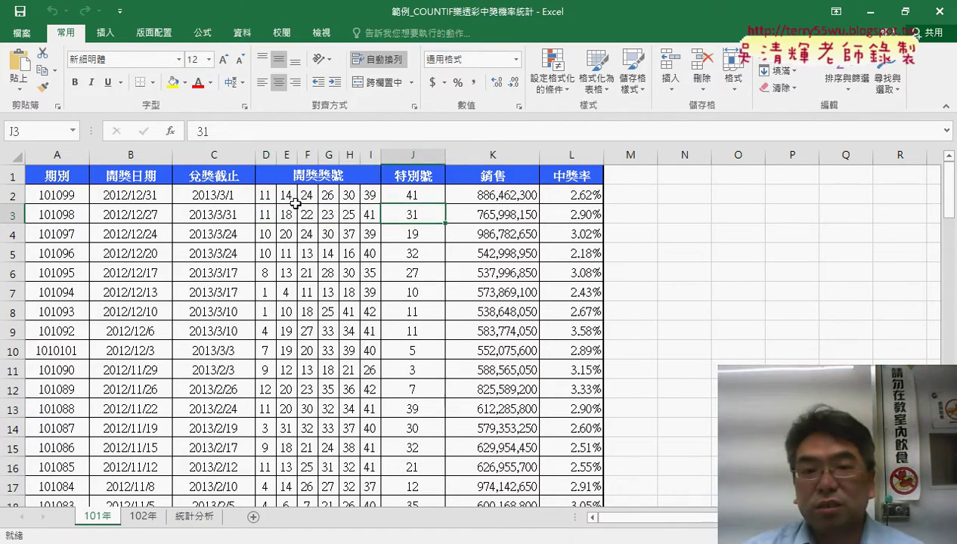
pyautogui.moveTo(264, 194); pyautogui.dragTo(420, 194)
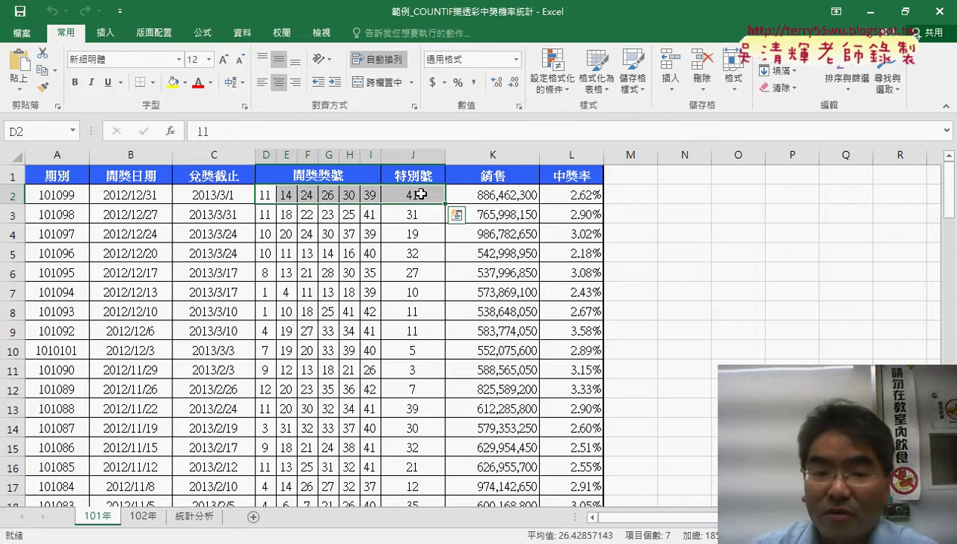
# - Go back to the 統計分析 sheet and select cell B2
pyautogui.click(142, 519)
pyautogui.click(194, 520)
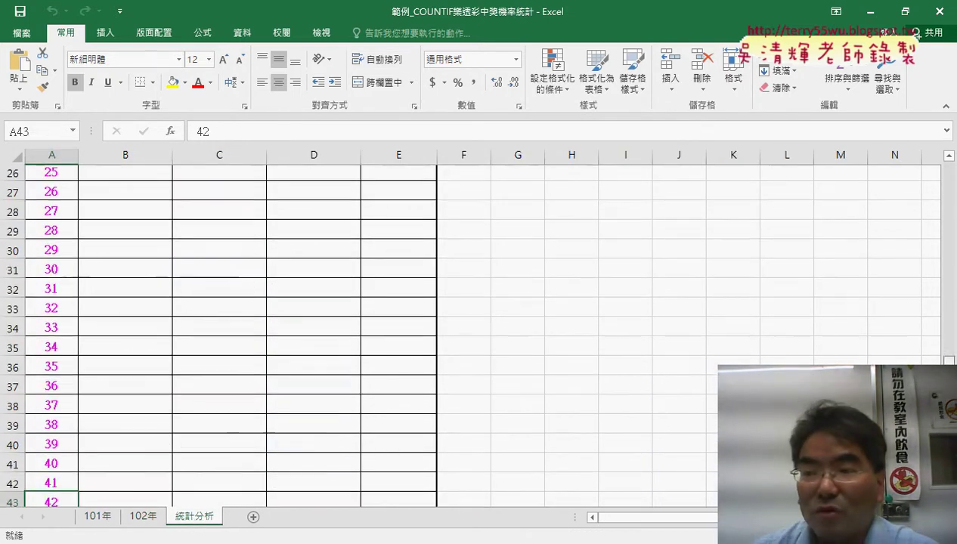
pyautogui.scroll(8, 872, 195)
pyautogui.click(133, 185)
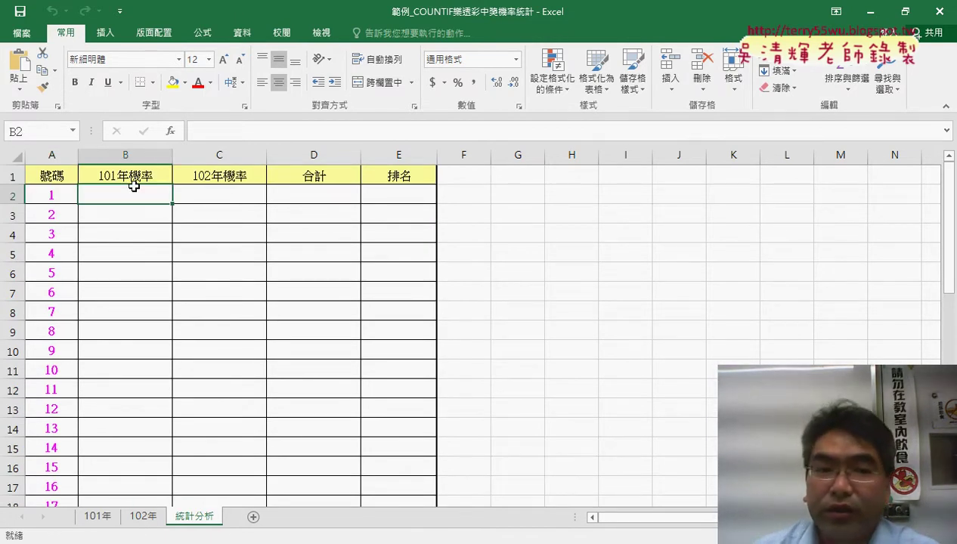
# - Start a formula in B2 with COUNTIF chosen from the 統計 function category
pyautogui.write('=')
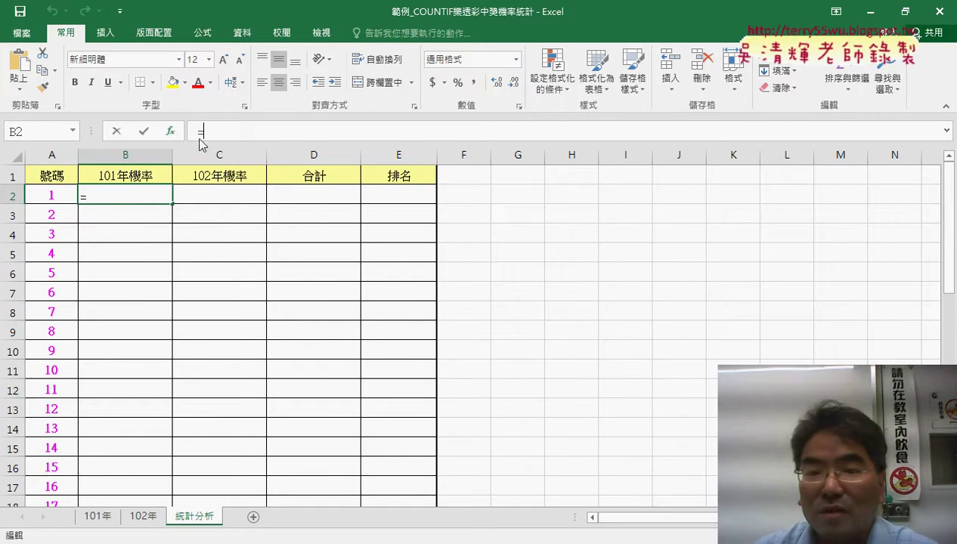
pyautogui.hotkey('shift', 'F3')
pyautogui.click(562, 189)
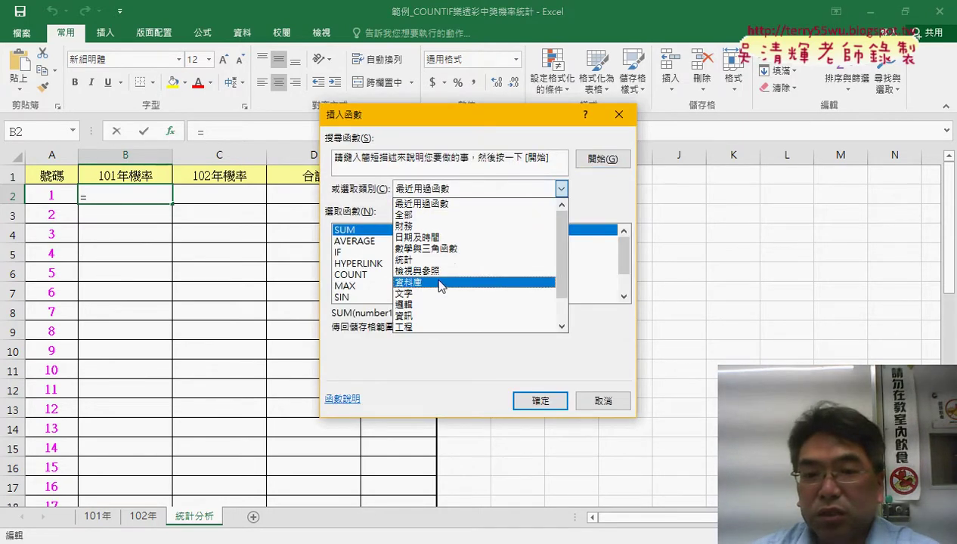
pyautogui.click(435, 259)
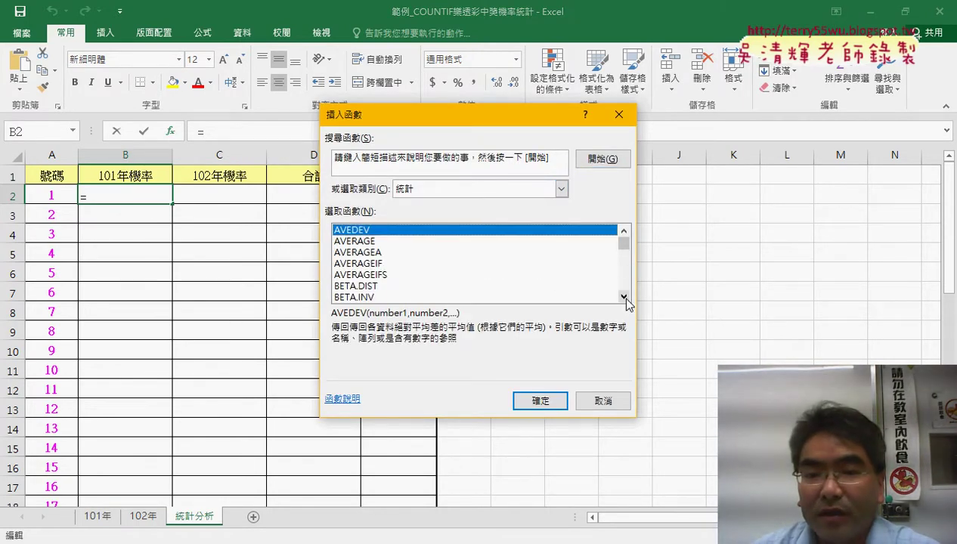
pyautogui.moveTo(625, 297); pyautogui.dragTo(626, 297)
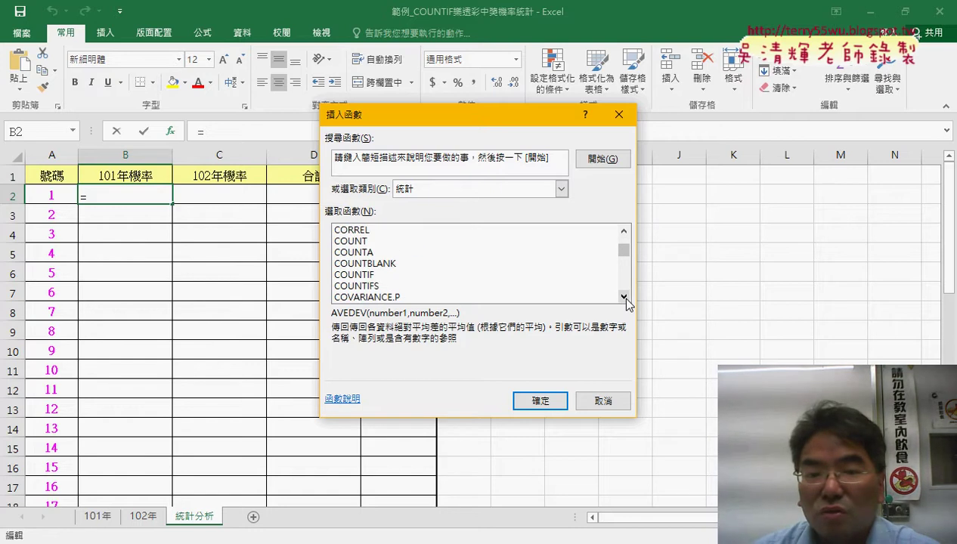
pyautogui.click(376, 276)
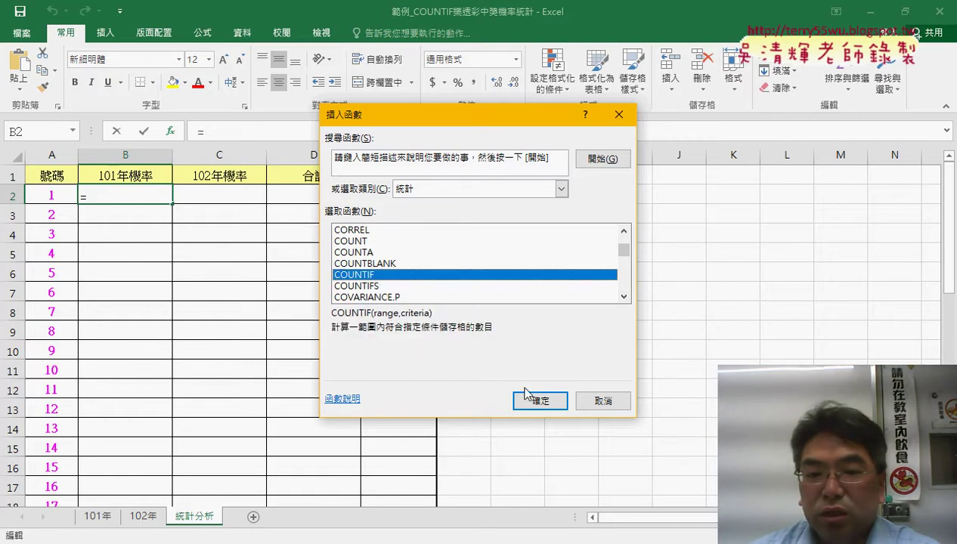
pyautogui.click(537, 399)
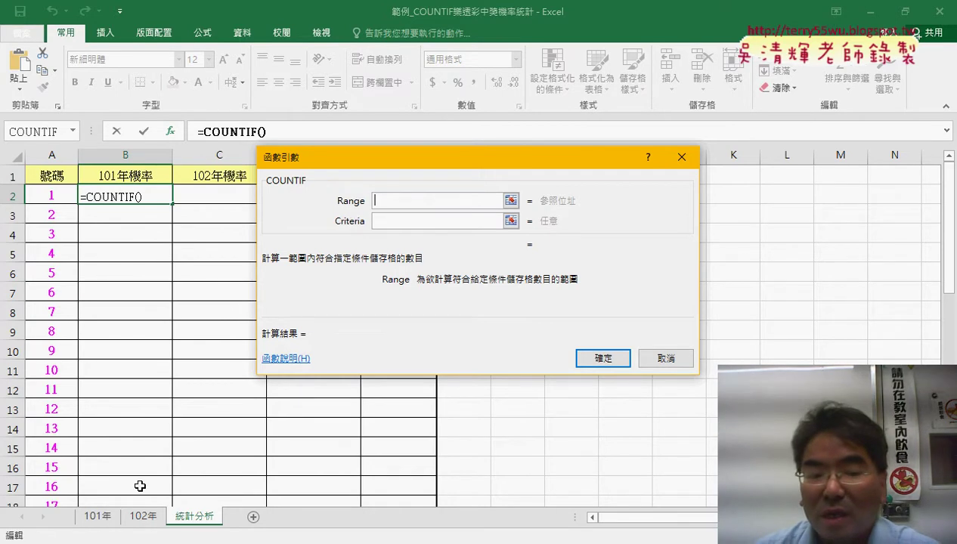
# - Set COUNTIF's Range to '101年'!D2:J2 extended down to row 100
pyautogui.click(101, 521)
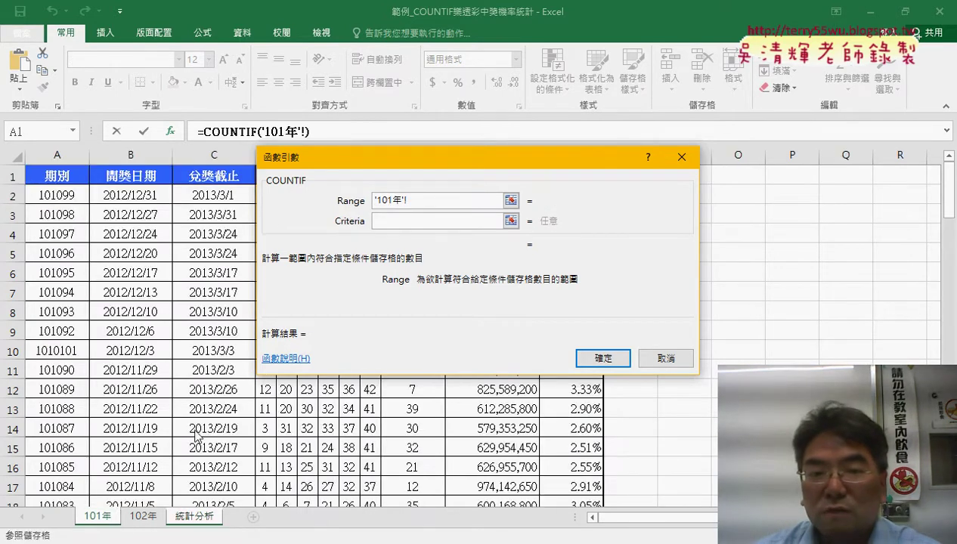
pyautogui.moveTo(415, 167); pyautogui.dragTo(630, 165)
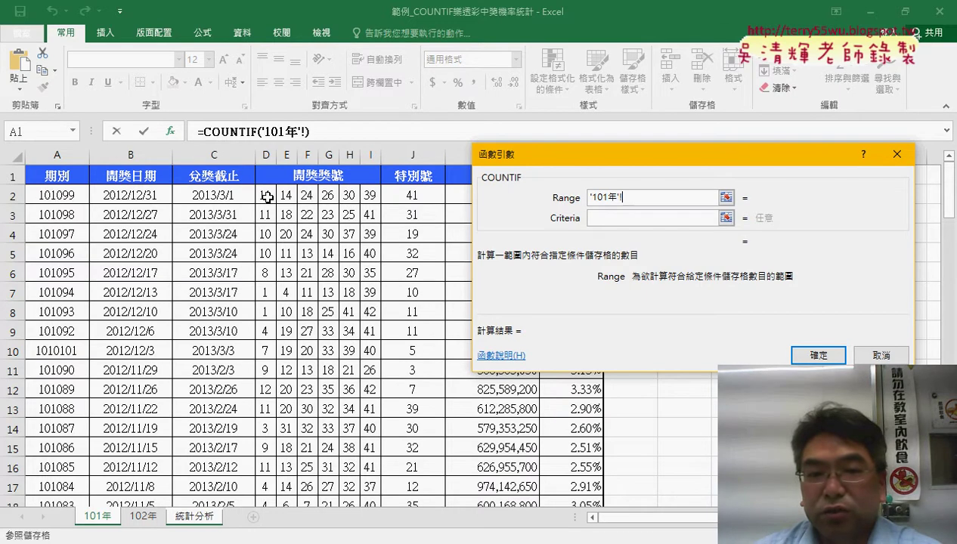
pyautogui.moveTo(267, 196); pyautogui.dragTo(413, 195)
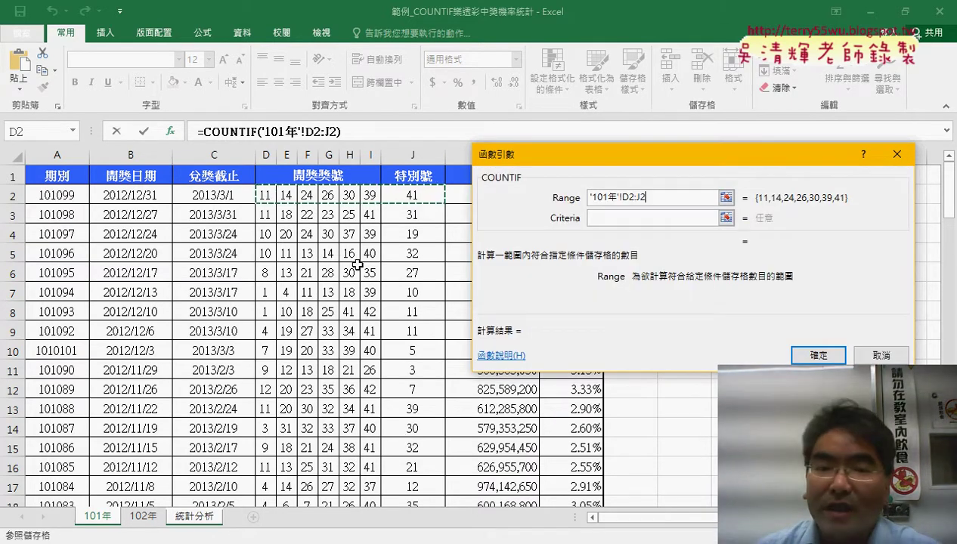
pyautogui.moveTo(263, 194); pyautogui.dragTo(436, 199)
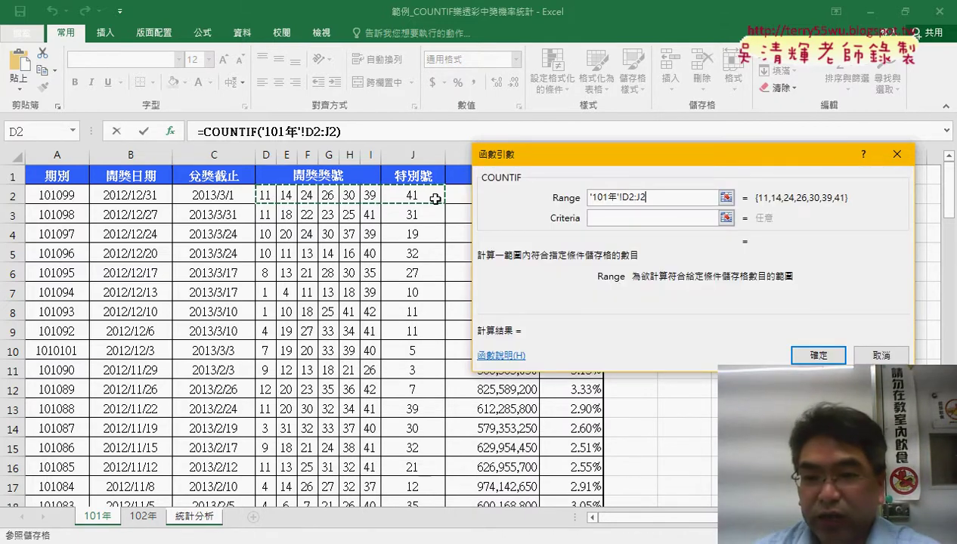
pyautogui.hotkey('ctrl', 'shift', 'Down')
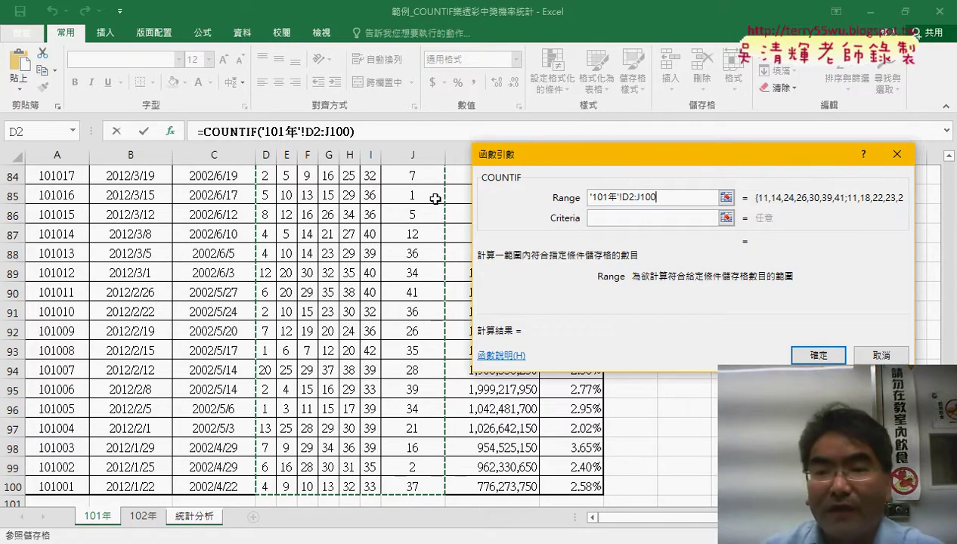
# - On the 101年 sheet, select the draw numbers D2:J2 down to row 100
pyautogui.click(882, 355)
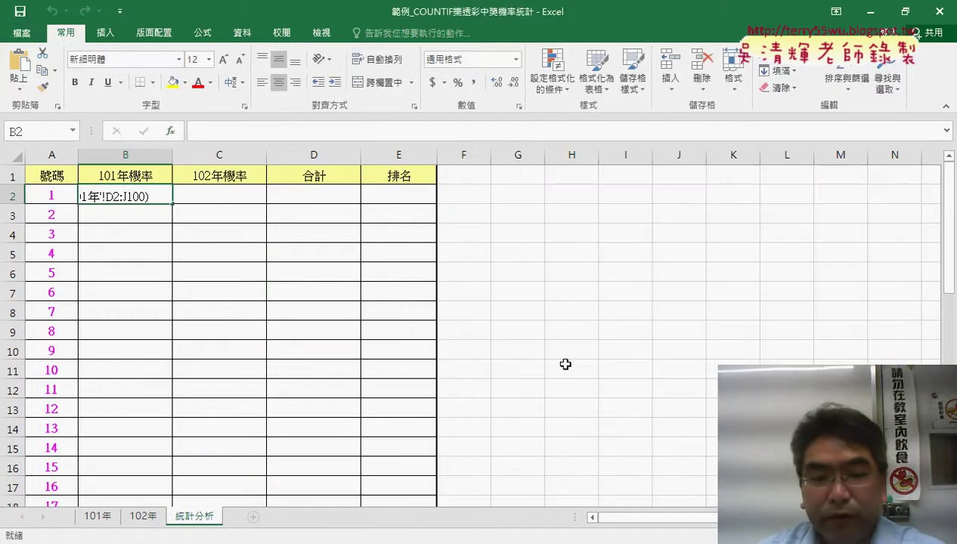
pyautogui.click(98, 516)
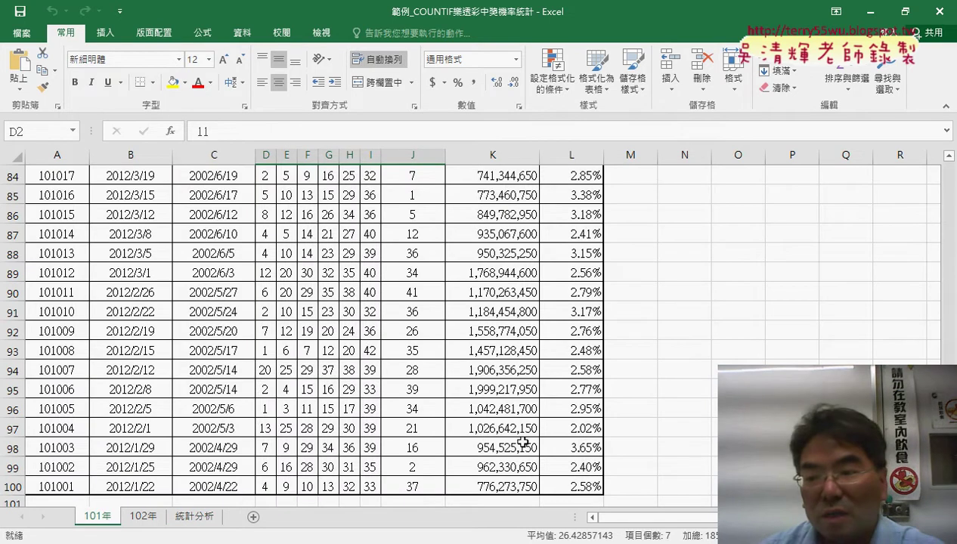
pyautogui.scroll(11, 293, 241)
pyautogui.scroll(17, 292, 240)
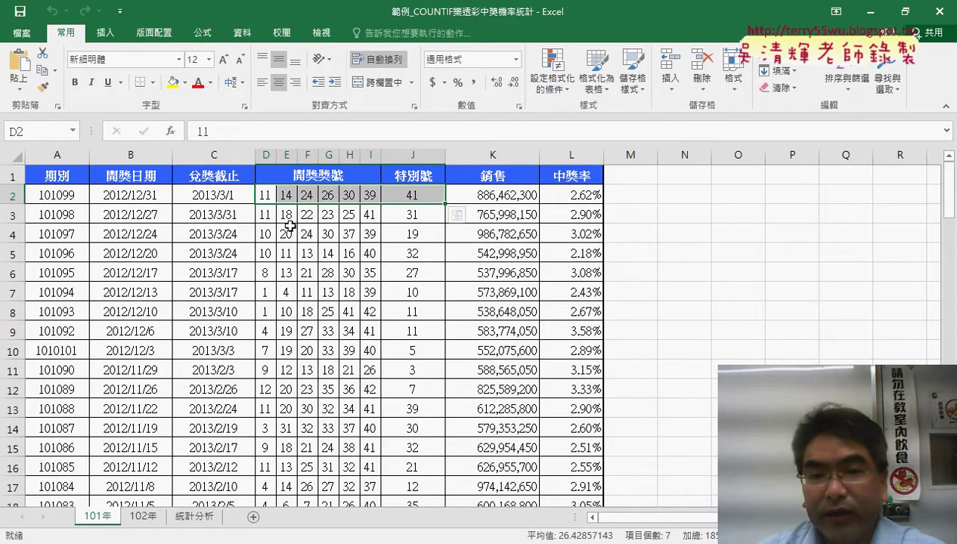
pyautogui.moveTo(266, 195); pyautogui.dragTo(411, 194)
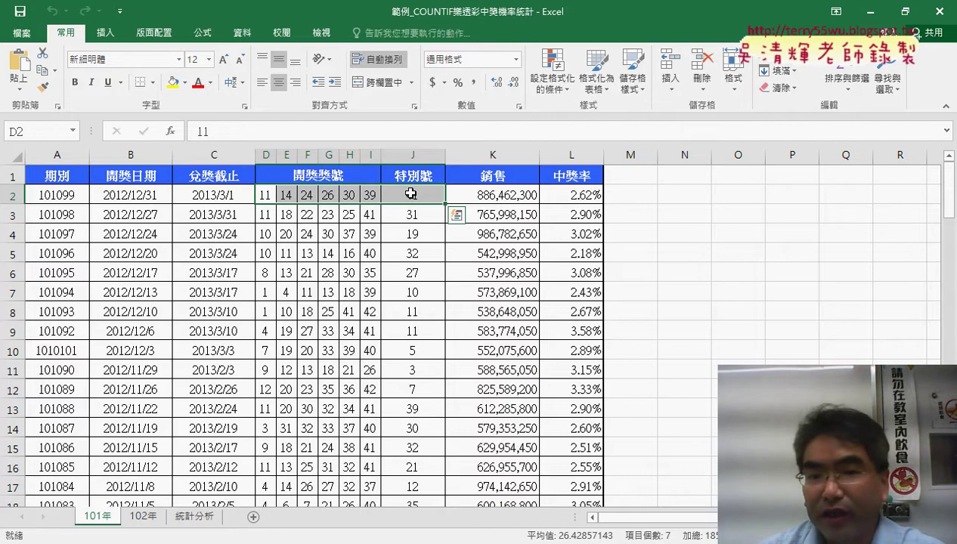
pyautogui.hotkey('ctrl', 'shift', 'Down')
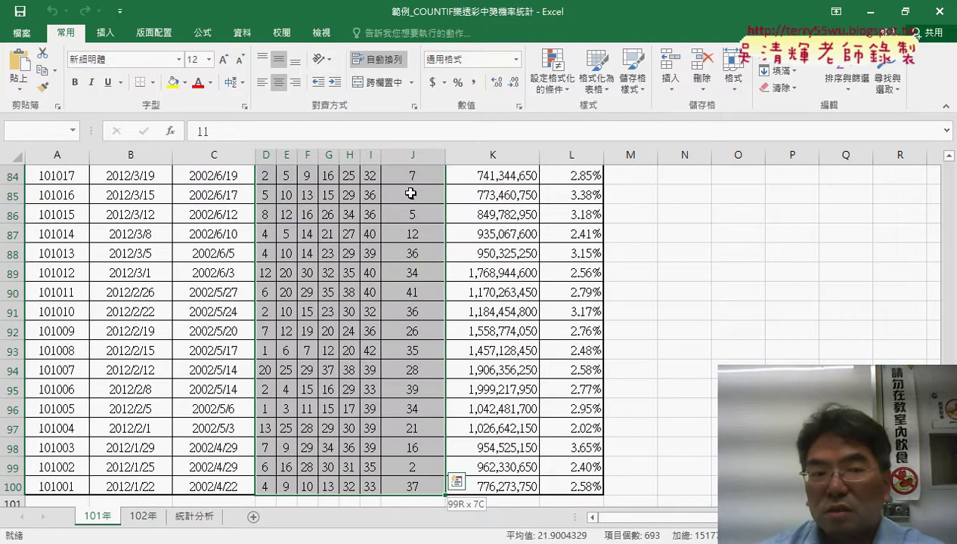
# - Name the selected block 開獎101 in the Name Box after '101' is rejected as invalid
pyautogui.click(53, 129)
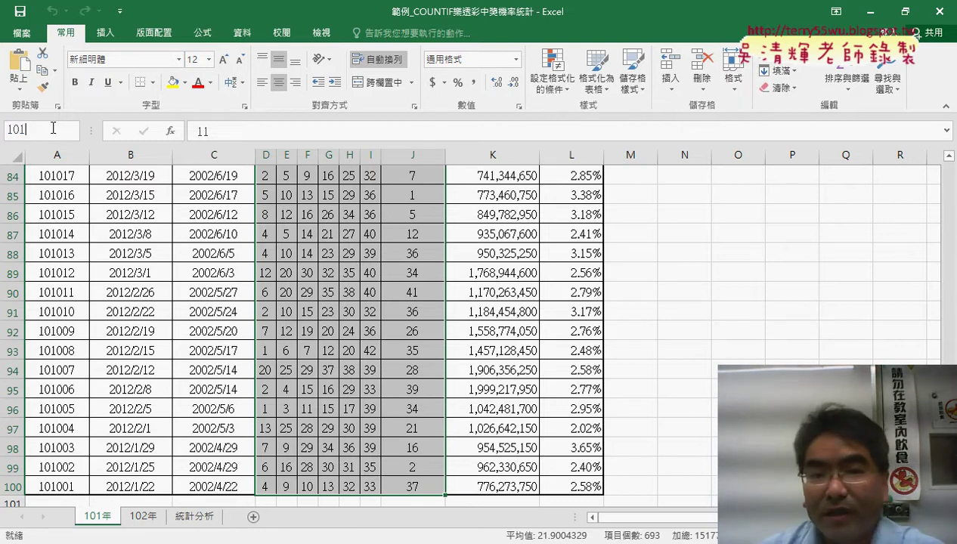
pyautogui.write('101')
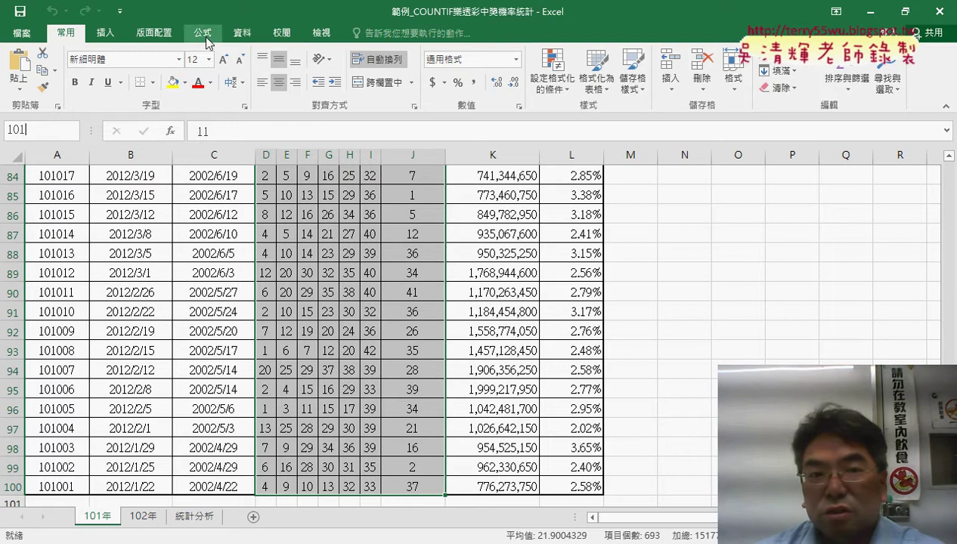
pyautogui.click(204, 32)
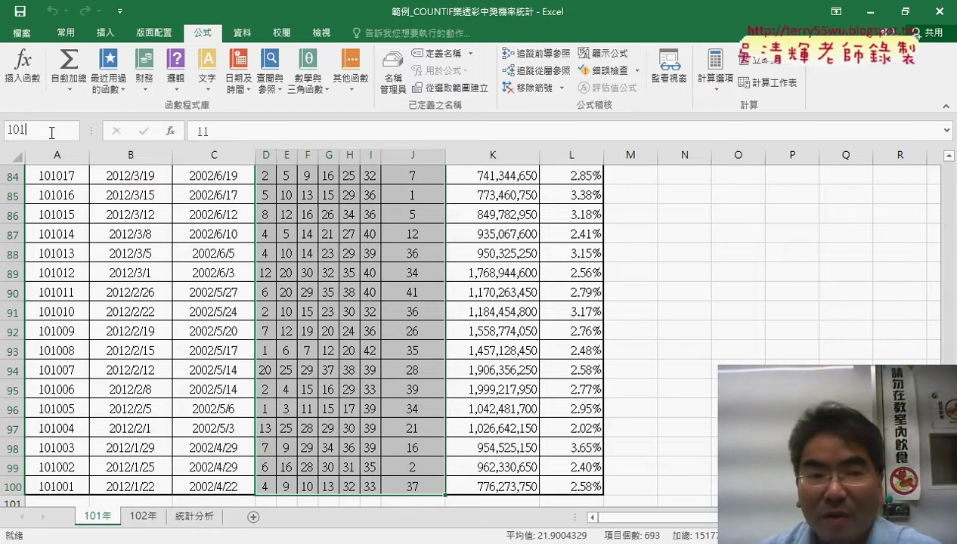
pyautogui.press('Return')
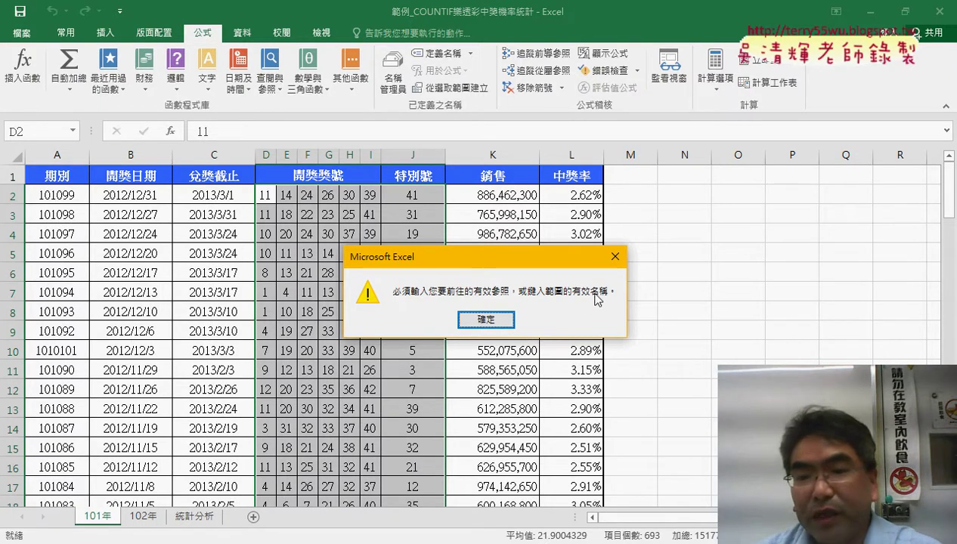
pyautogui.click(487, 319)
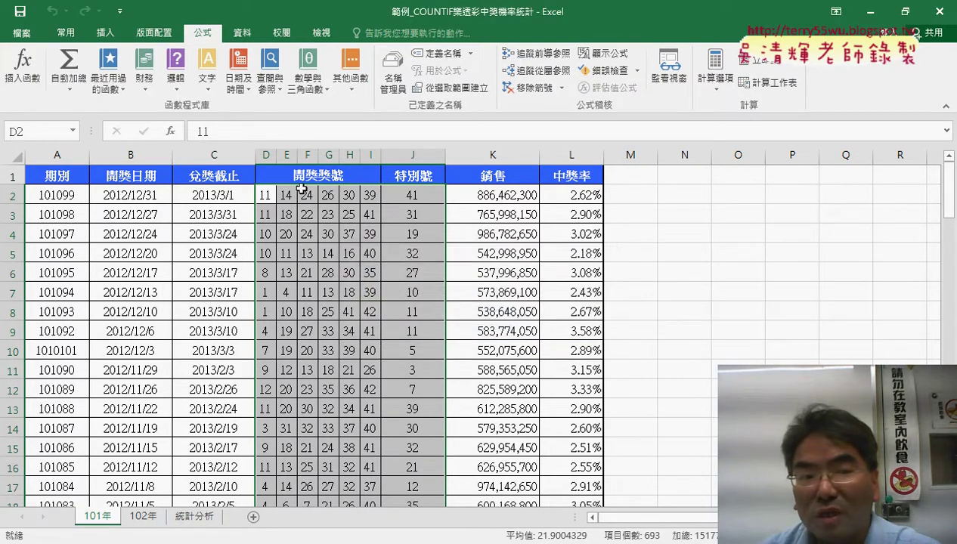
pyautogui.click(32, 131)
pyautogui.write('101')
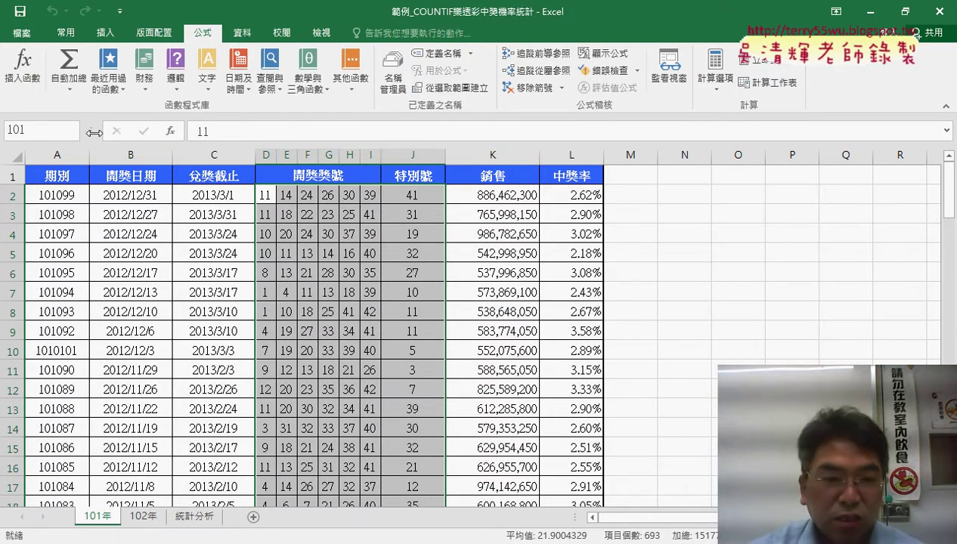
pyautogui.write('開ㄐ')
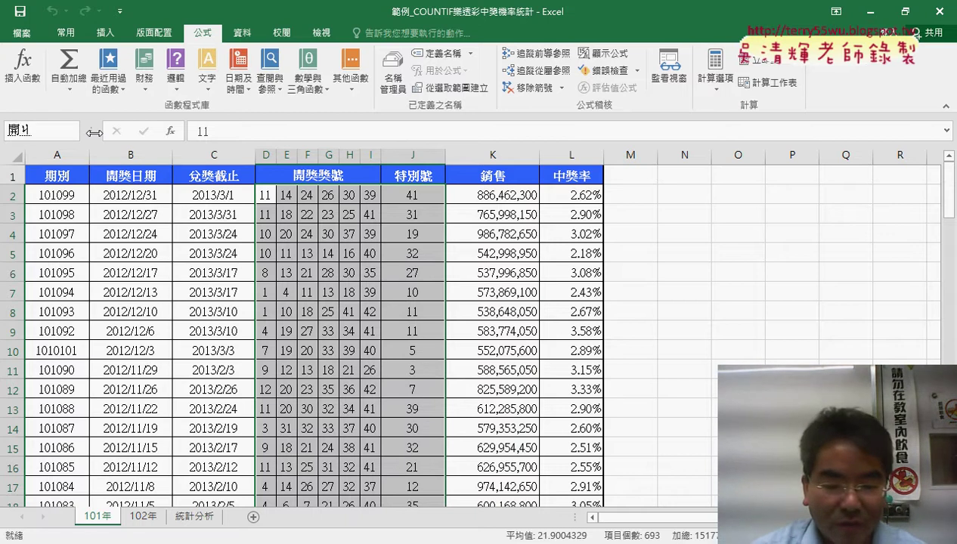
pyautogui.write('一ㄤ獎101')
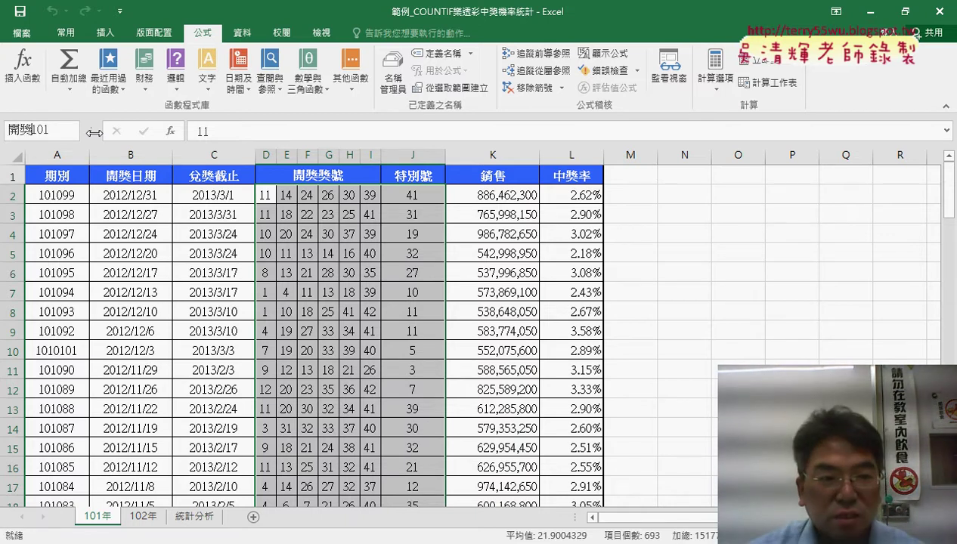
pyautogui.press('Return')
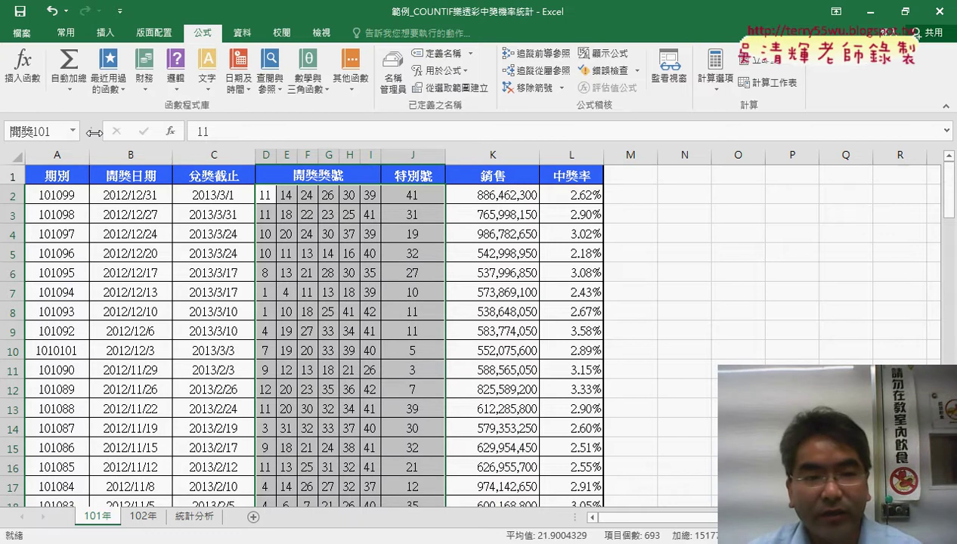
pyautogui.click(42, 130)
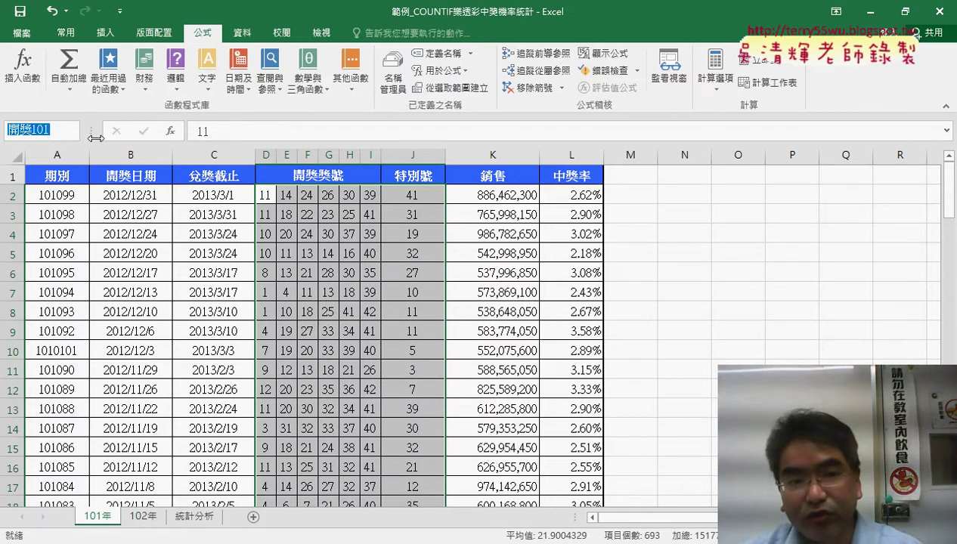
pyautogui.click(74, 134)
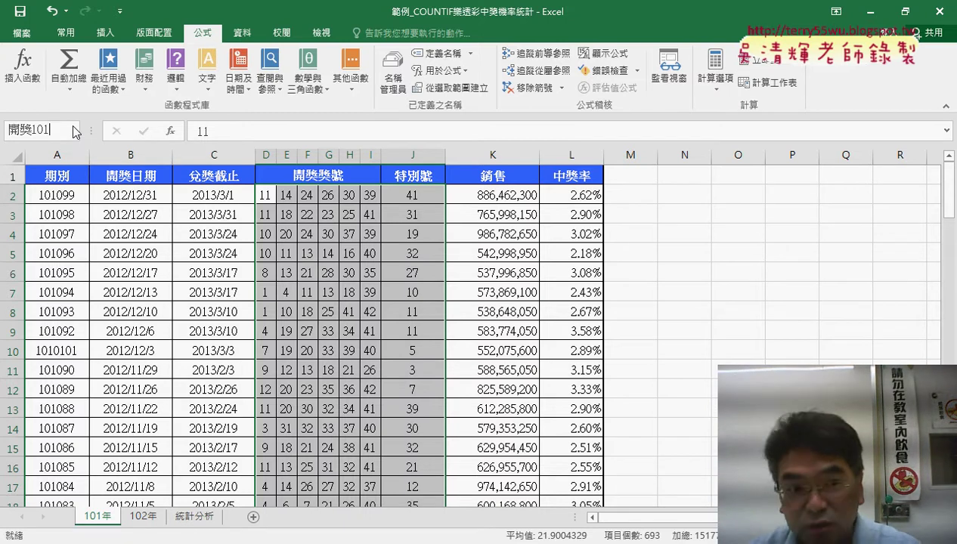
pyautogui.press('Return')
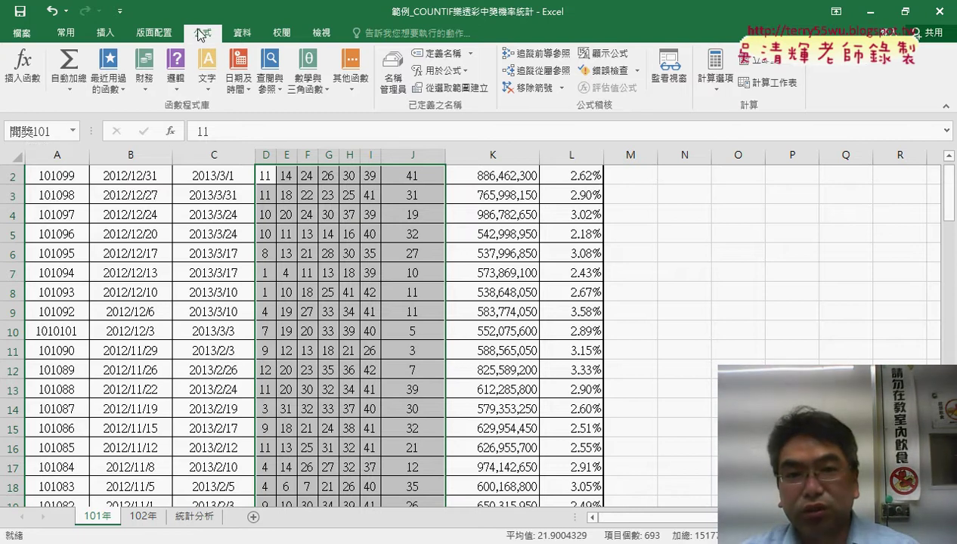
# - Check in the defined names list which cells 開獎101 refers to
pyautogui.click(394, 90)
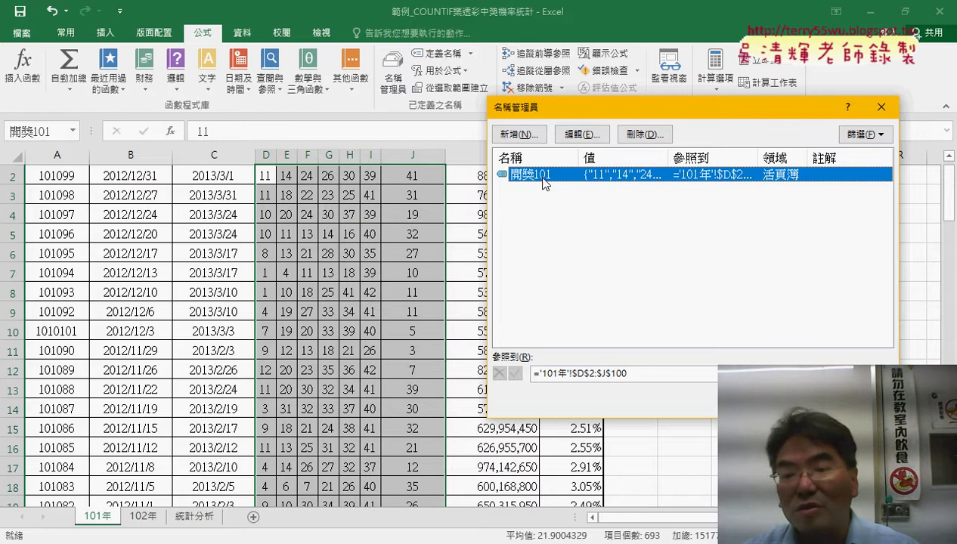
pyautogui.click(647, 375)
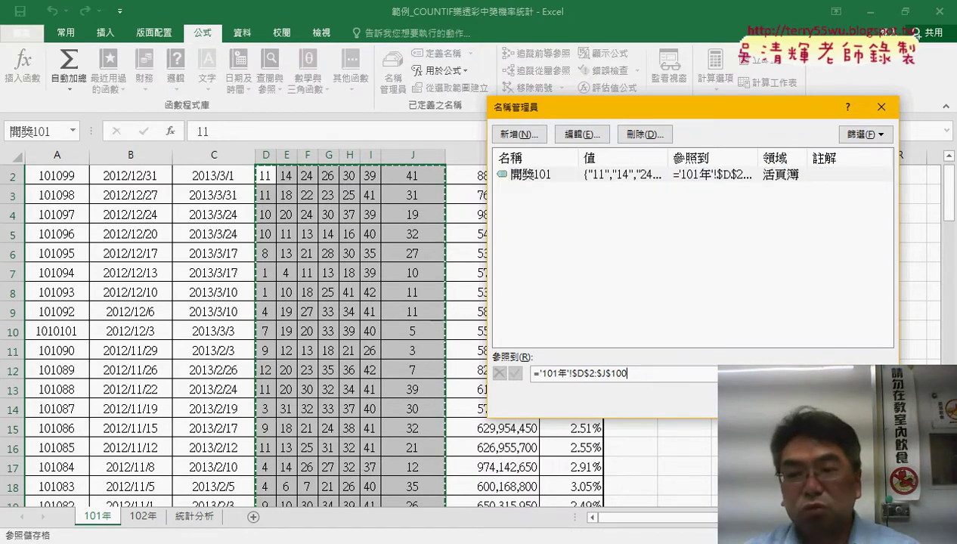
pyautogui.press('Escape')
# - Select D2:J105 on the 102年 sheet and name it 開獎102
pyautogui.click(142, 517)
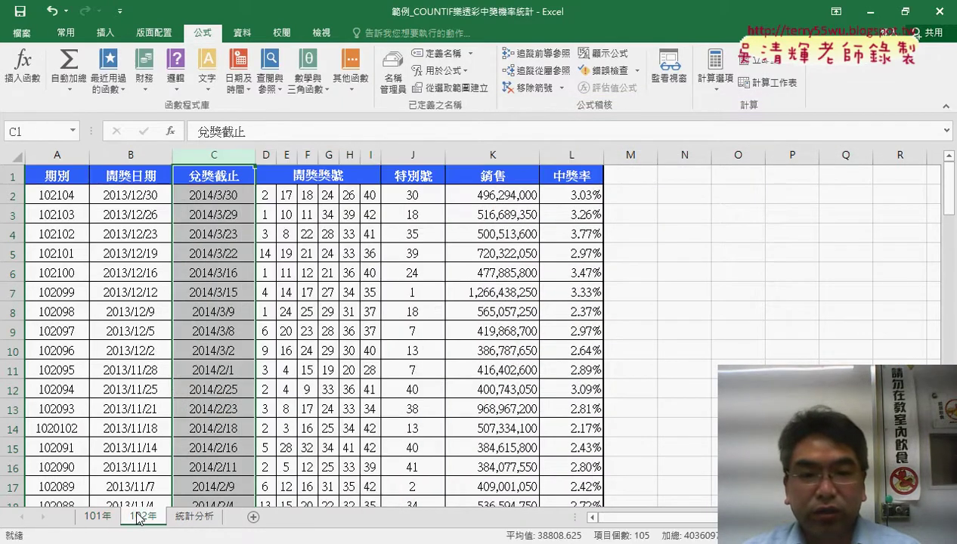
pyautogui.click(268, 194)
pyautogui.moveTo(266, 194); pyautogui.dragTo(413, 198)
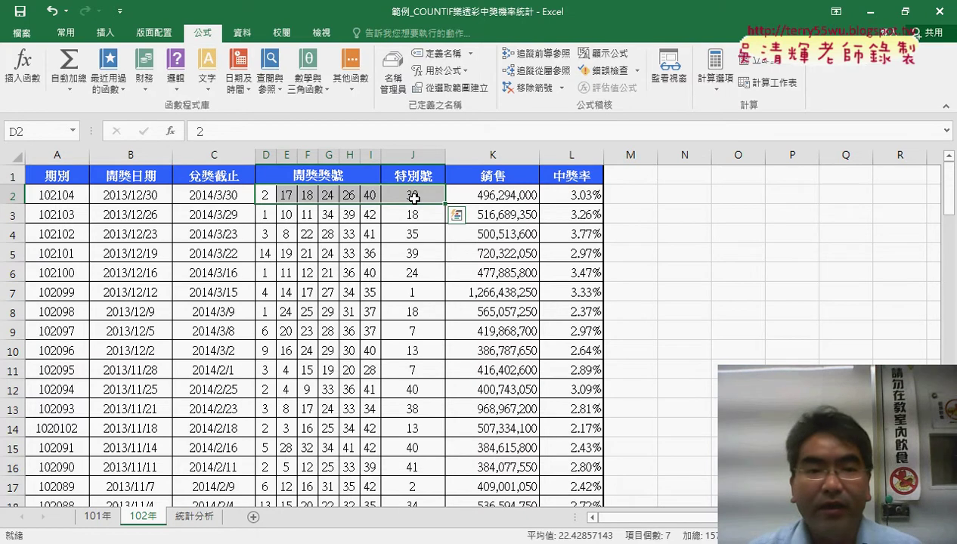
pyautogui.hotkey('ctrl', 'shift', 'Down')
pyautogui.click(45, 132)
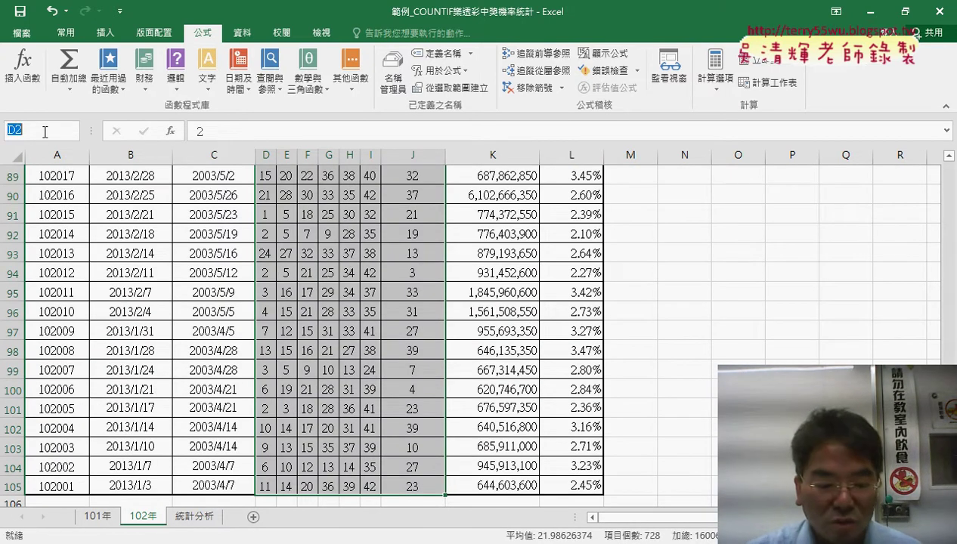
pyautogui.write('開獎102')
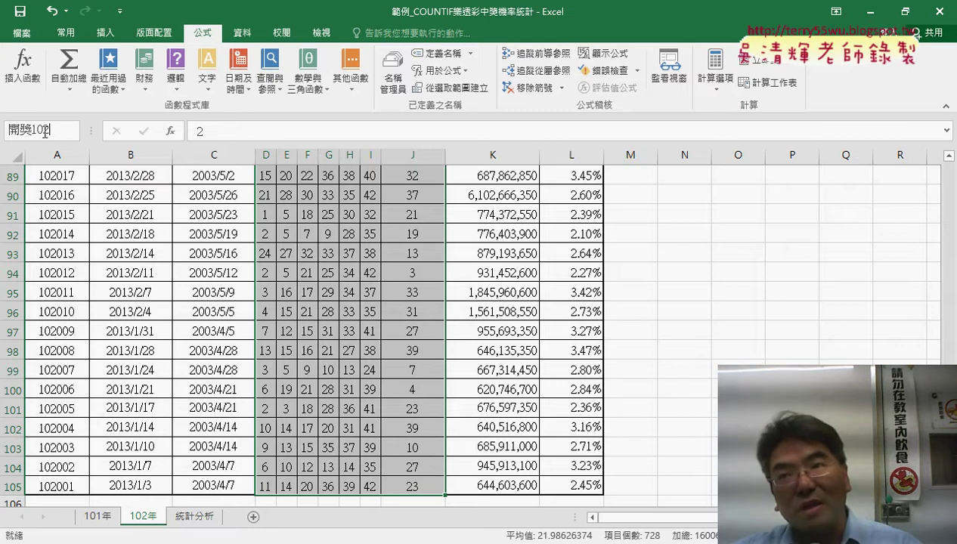
pyautogui.press('Return')
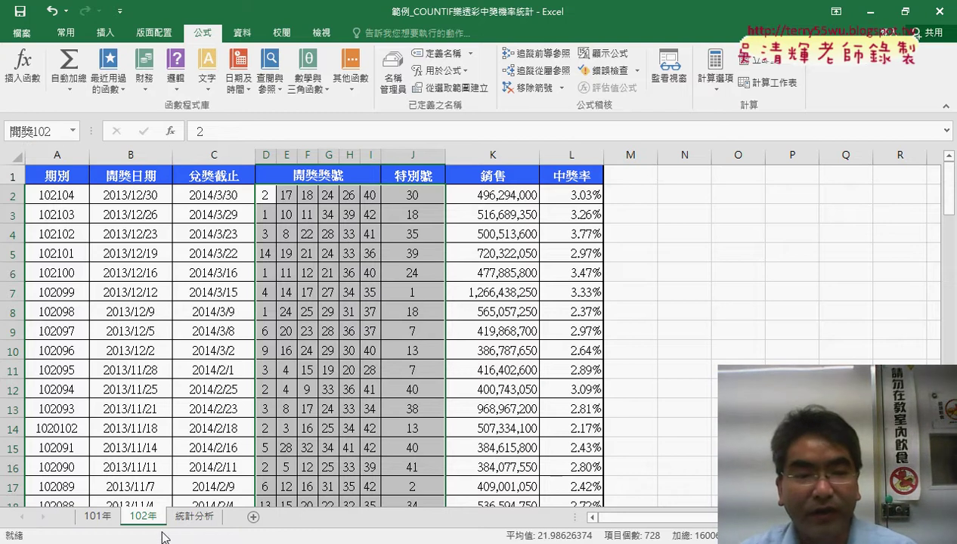
# - Enter =COUNTIF(開獎101,A2) in 統計分析!B2, pasting the name with F3, giving 17
pyautogui.click(194, 516)
pyautogui.click(173, 131)
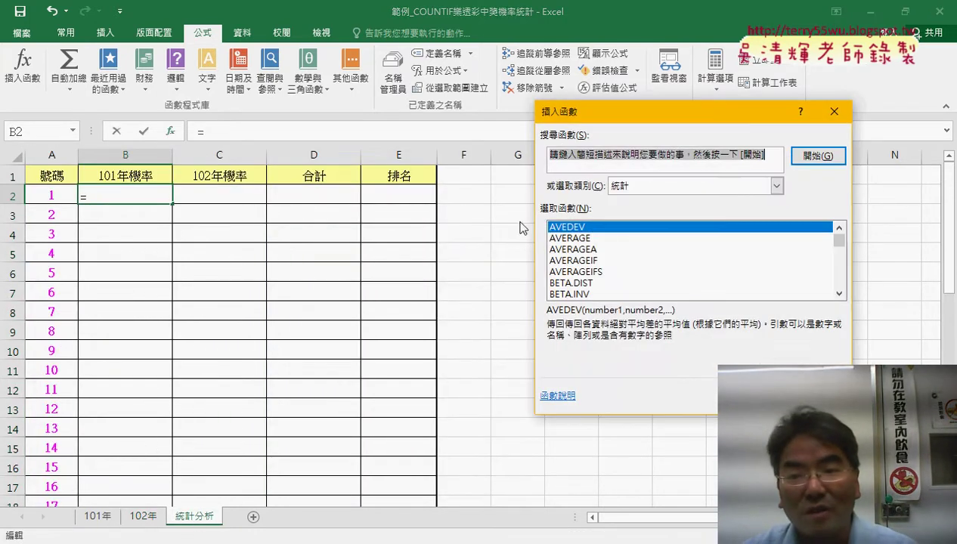
pyautogui.click(638, 196)
pyautogui.click(629, 198)
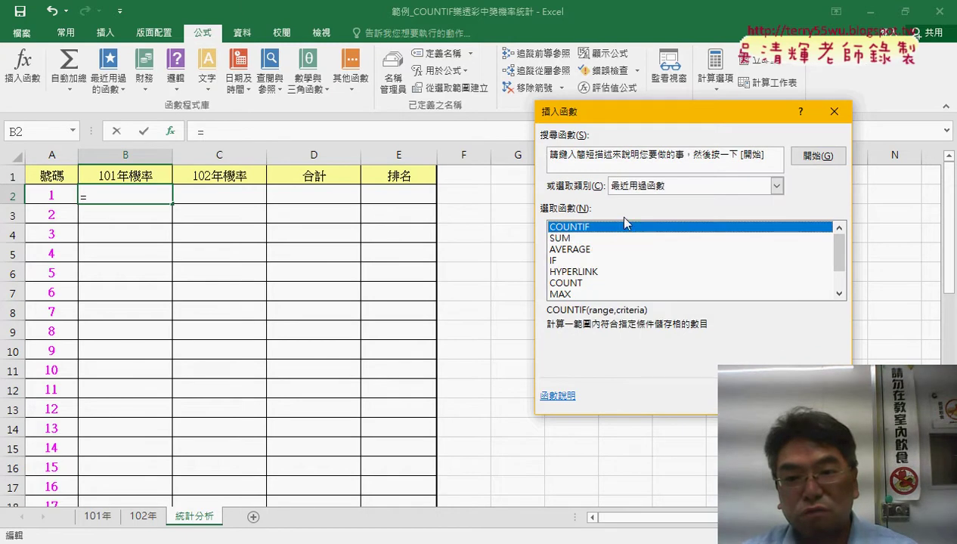
pyautogui.doubleClick(594, 228)
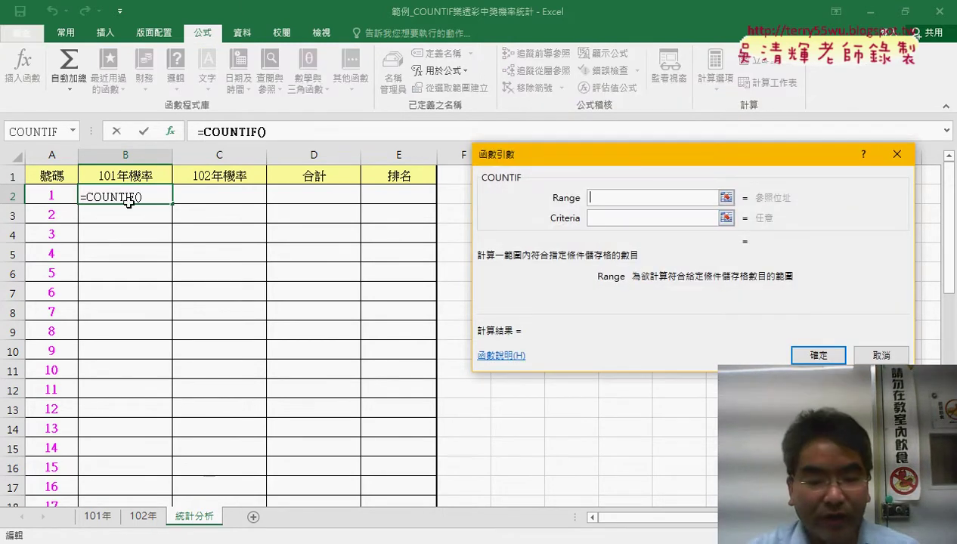
pyautogui.press('F3')
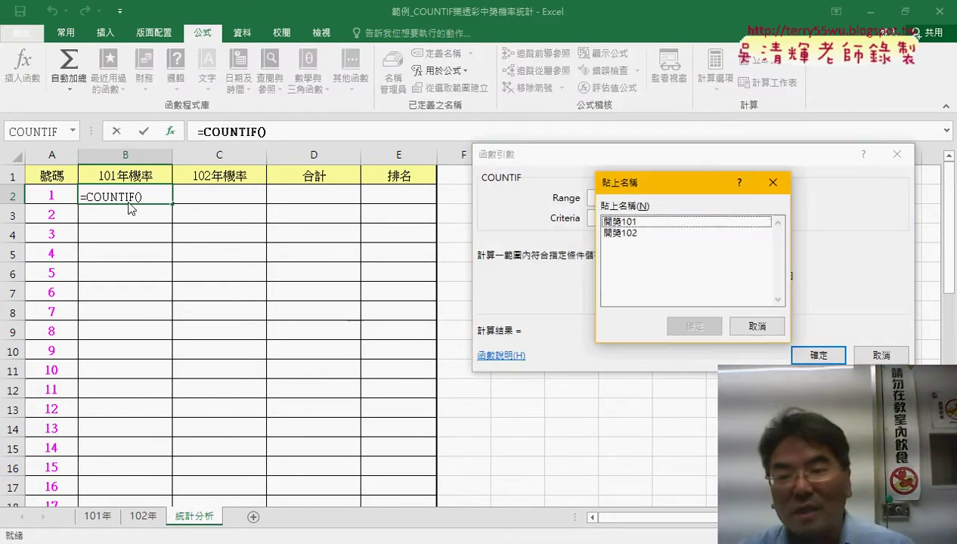
pyautogui.doubleClick(627, 221)
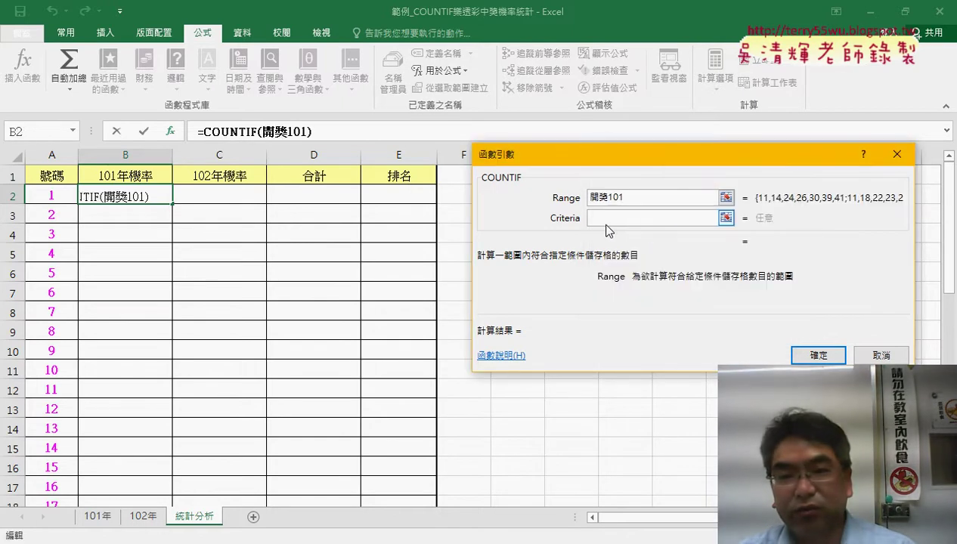
pyautogui.press('Tab')
pyautogui.click(51, 193)
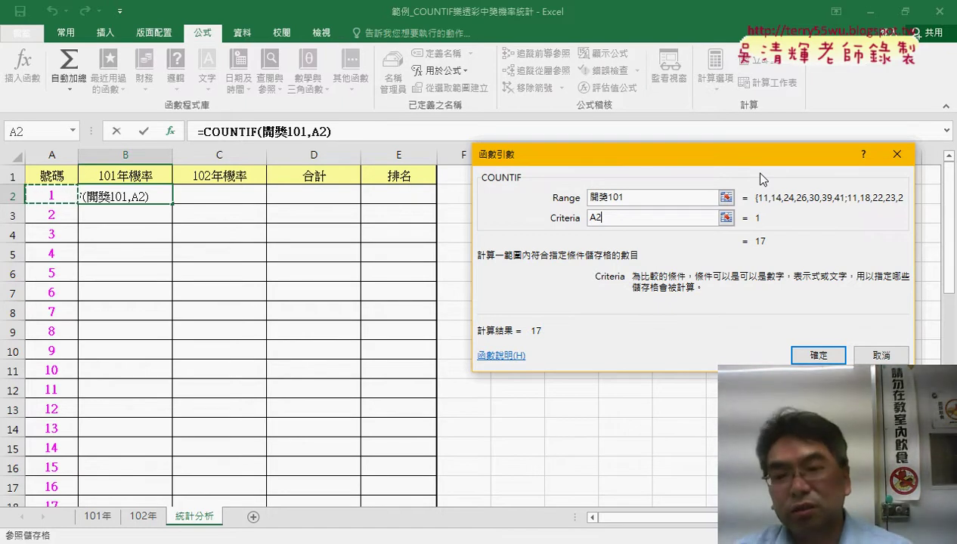
pyautogui.click(818, 354)
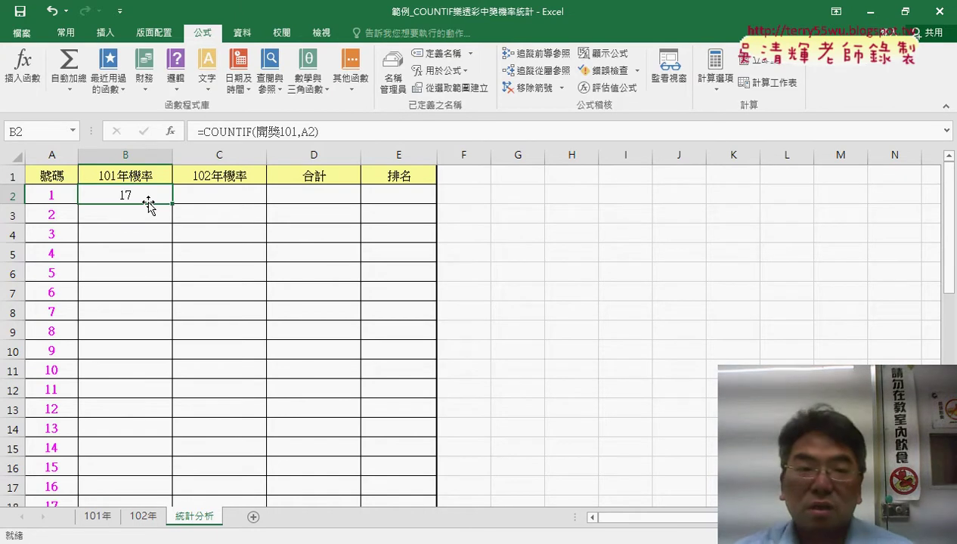
pyautogui.click(342, 134)
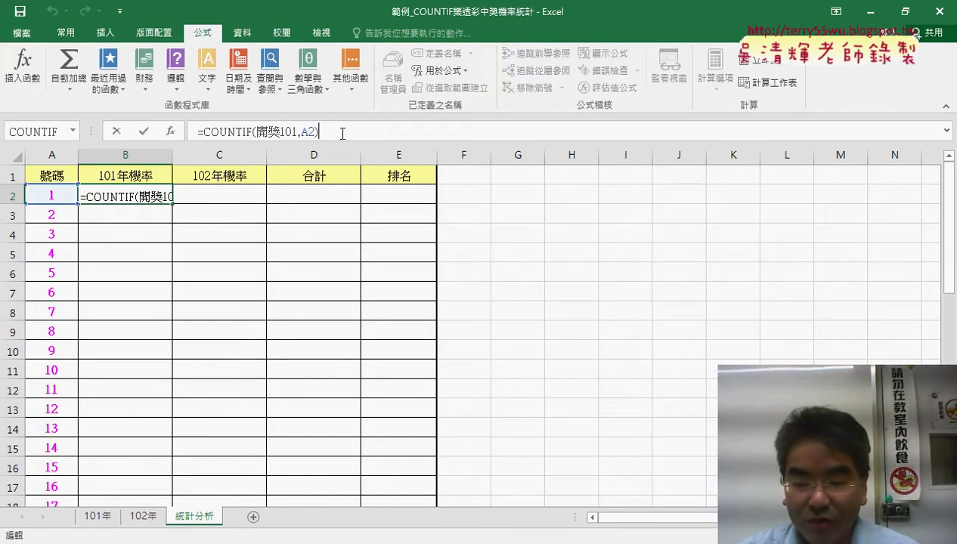
pyautogui.write('/')
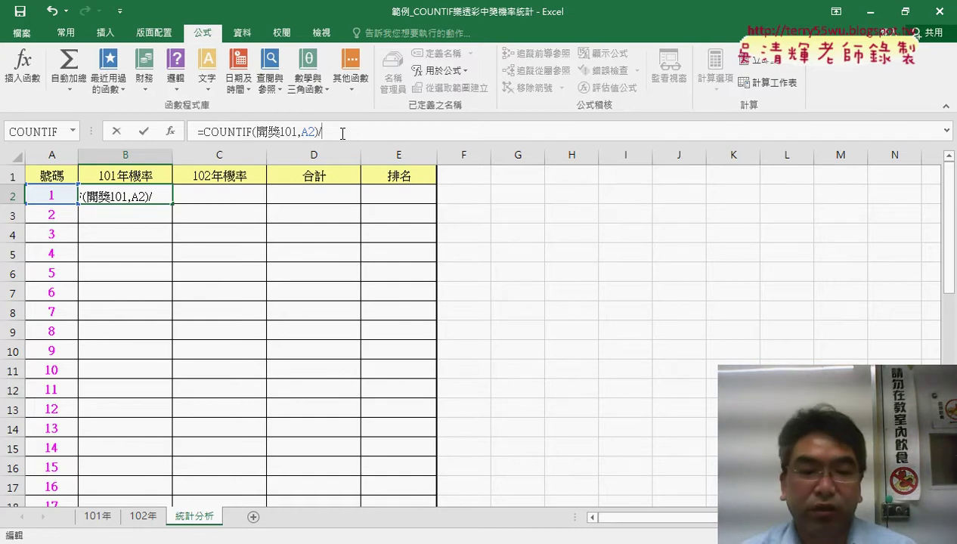
pyautogui.click(97, 520)
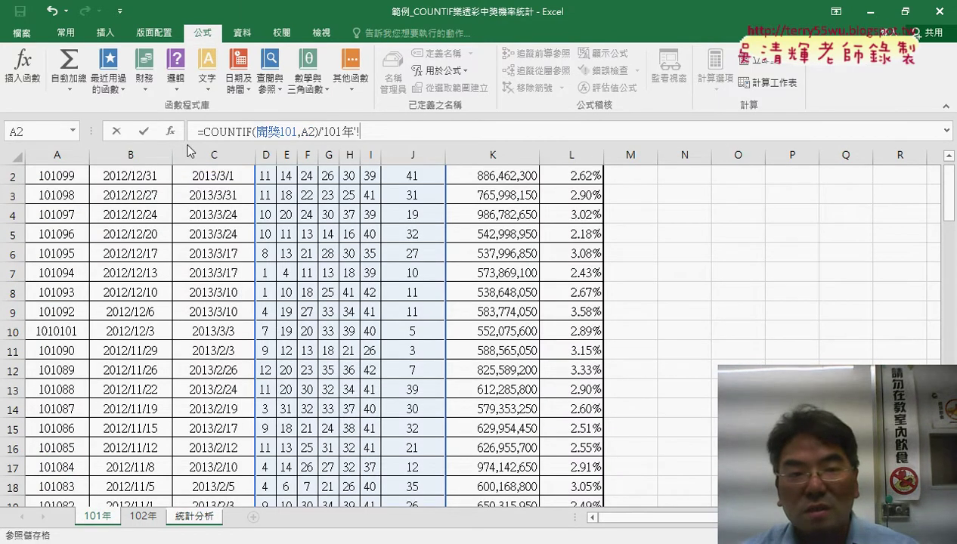
pyautogui.click(117, 131)
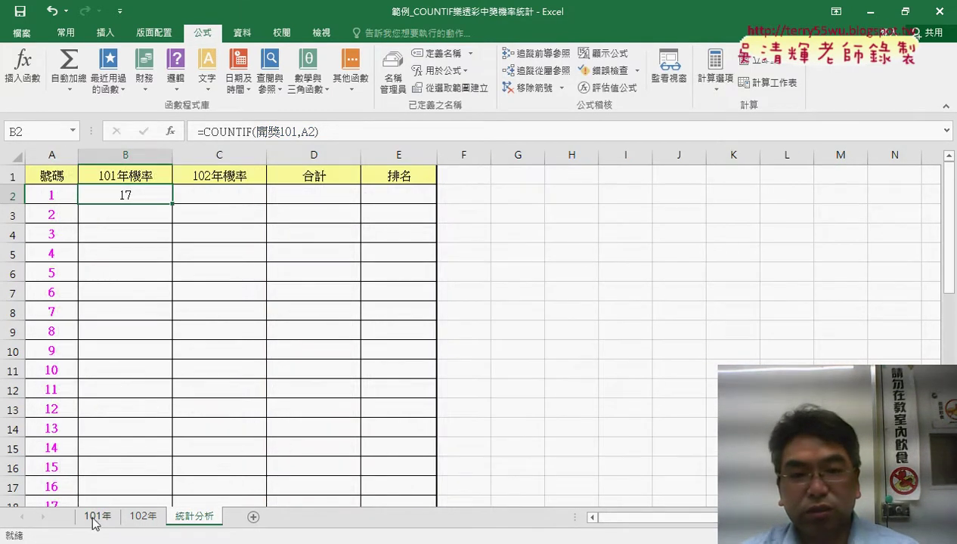
pyautogui.click(97, 520)
pyautogui.scroll(1, 314, 291)
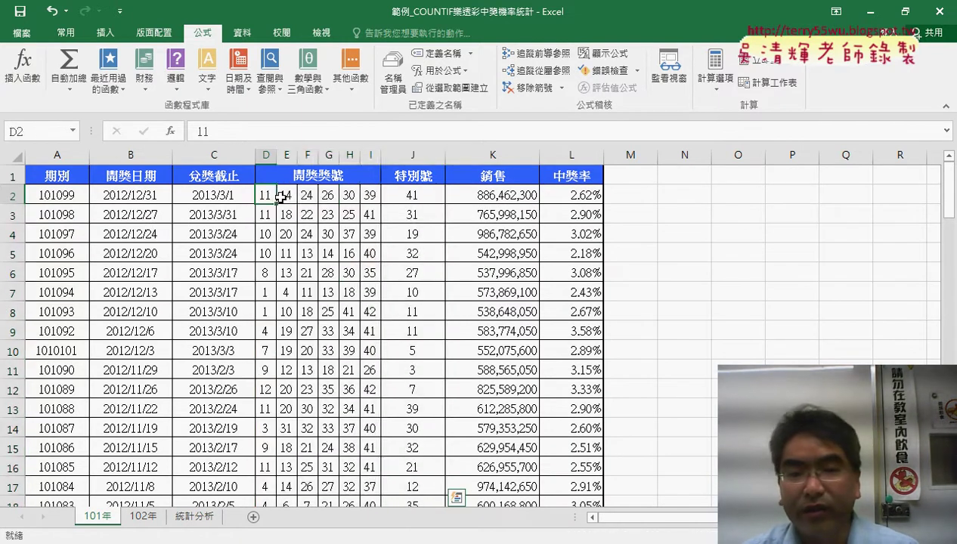
pyautogui.moveTo(271, 193); pyautogui.dragTo(399, 189)
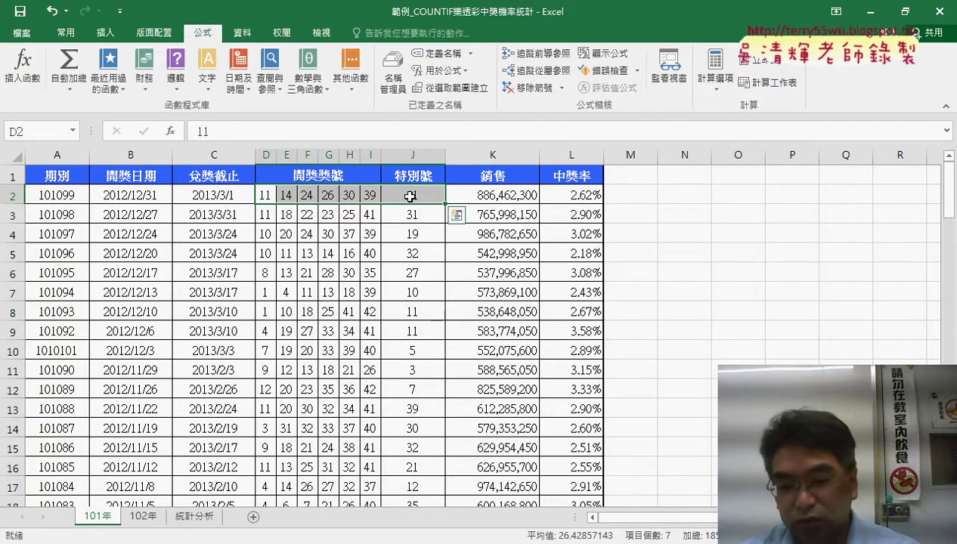
pyautogui.hotkey('ctrl', 'Down')
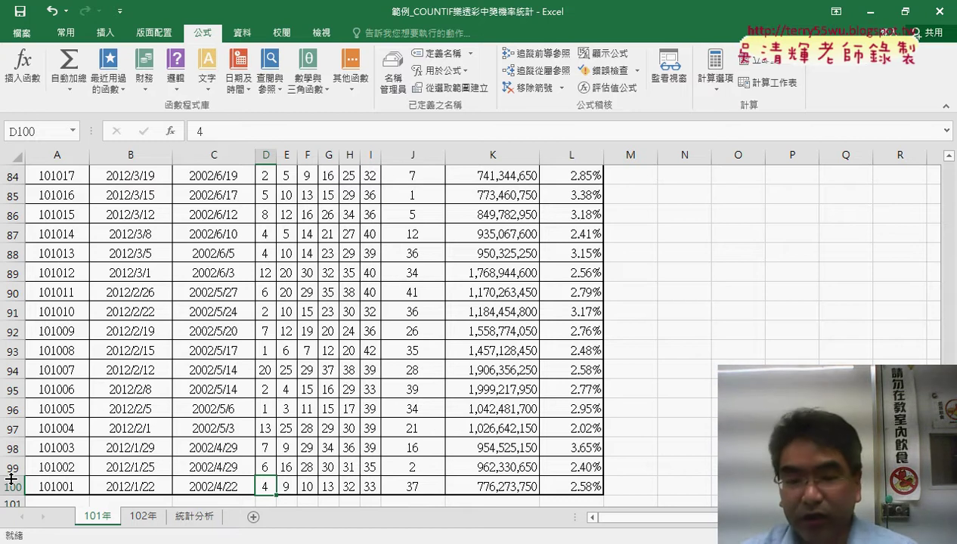
pyautogui.hotkey('ctrl', 'Up')
pyautogui.press('Down')
pyautogui.moveTo(266, 195); pyautogui.dragTo(369, 196)
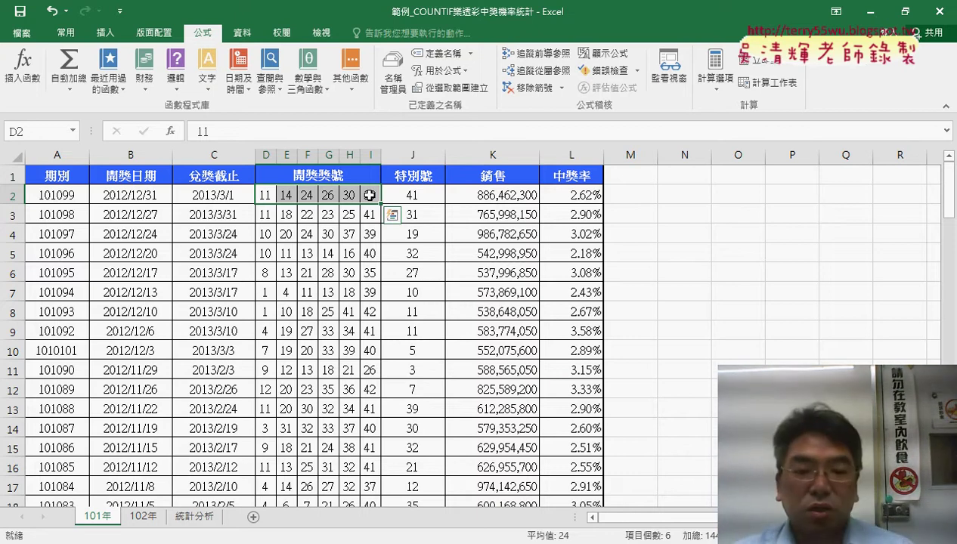
# - In B2's formula, append '/' followed by a copy of COUNTIF(開獎101,A2)
pyautogui.click(198, 517)
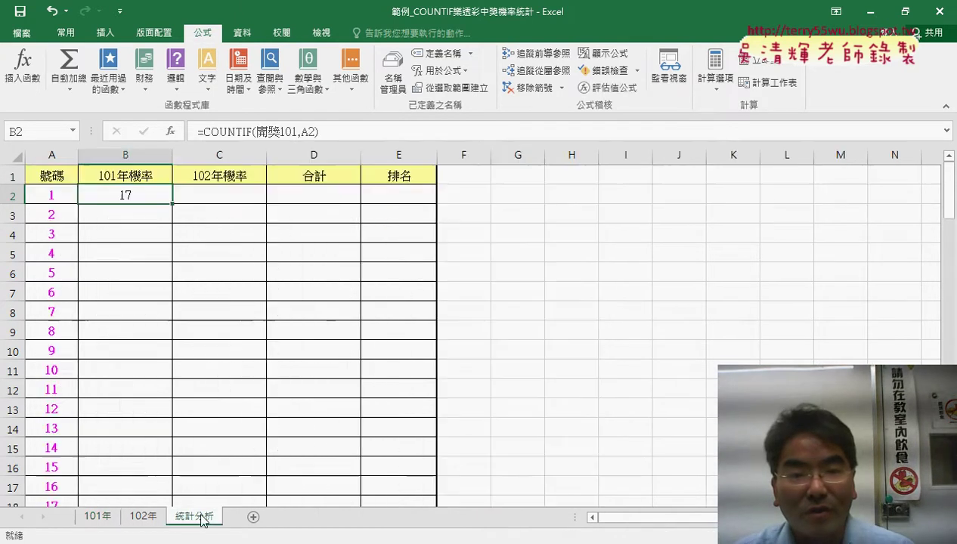
pyautogui.click(316, 133)
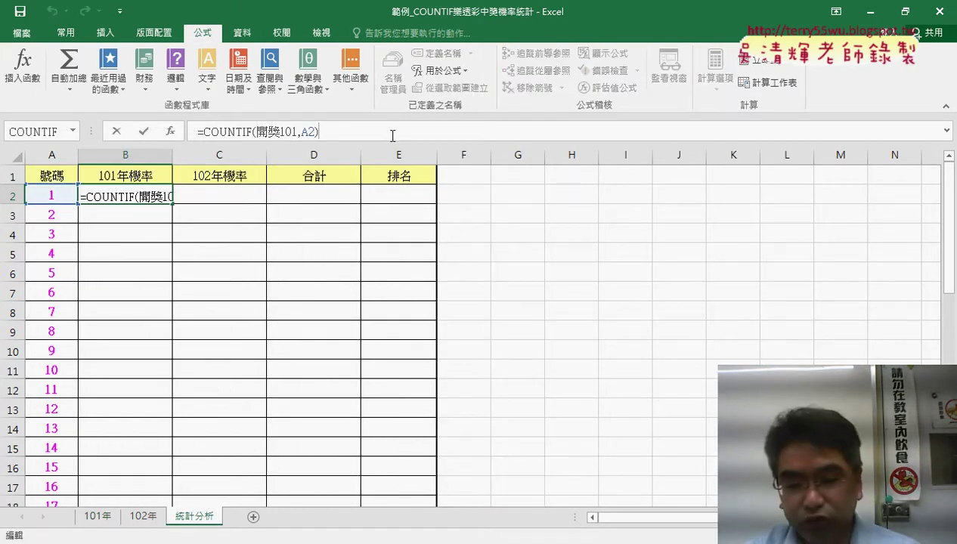
pyautogui.write('/')
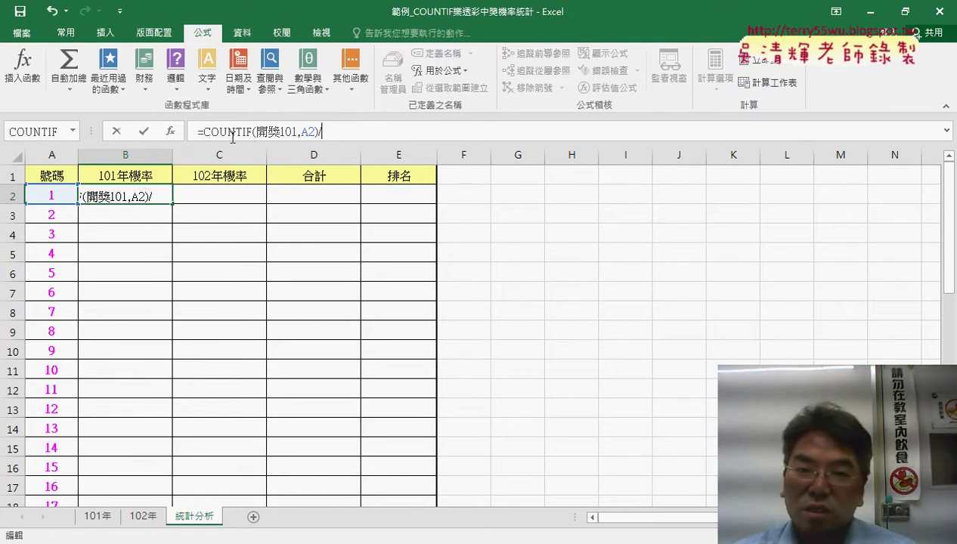
pyautogui.click(204, 132)
pyautogui.moveTo(216, 131); pyautogui.dragTo(321, 131)
pyautogui.hotkey('ctrl', 'c')
pyautogui.click(433, 132)
pyautogui.hotkey('ctrl', 'v')
# - Change the divisor to COUNT(開獎101) and commit =COUNTIF(開獎101,A2)/COUNT(開獎101)
pyautogui.click(361, 131)
pyautogui.press('Delete')
pyautogui.press('Delete')
pyautogui.press('Right')
pyautogui.press('Right')
pyautogui.press('Right')
pyautogui.press('Right')
pyautogui.press('Right')
pyautogui.press('Right')
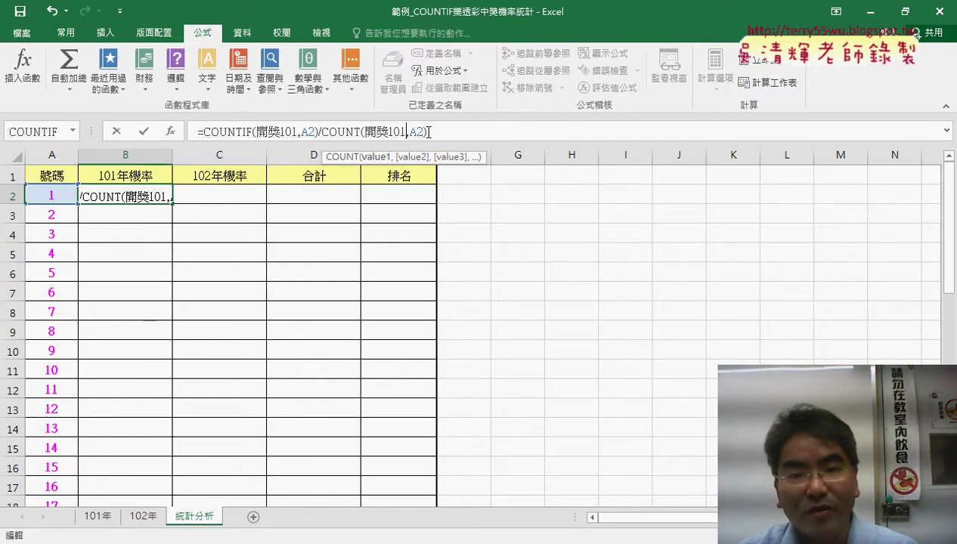
pyautogui.press('Delete')
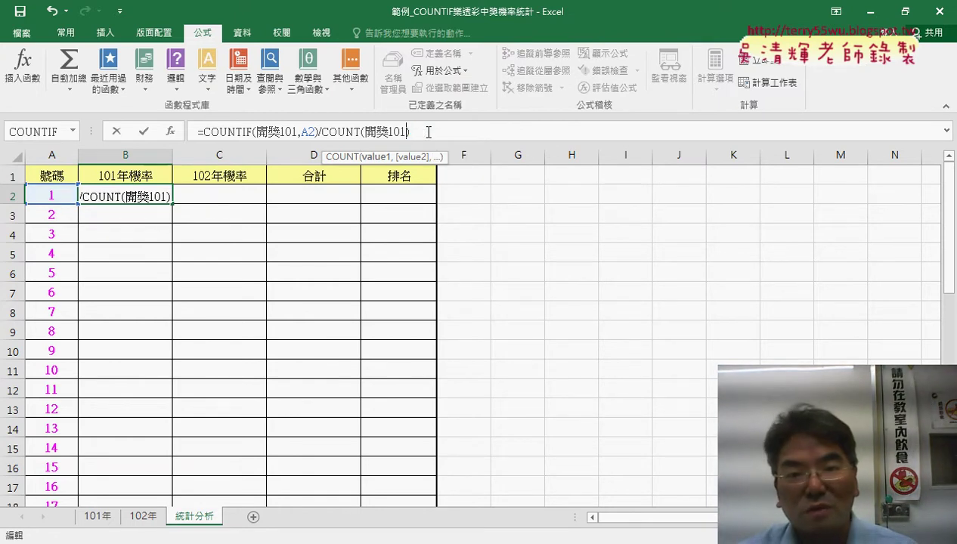
pyautogui.moveTo(406, 132); pyautogui.dragTo(365, 131)
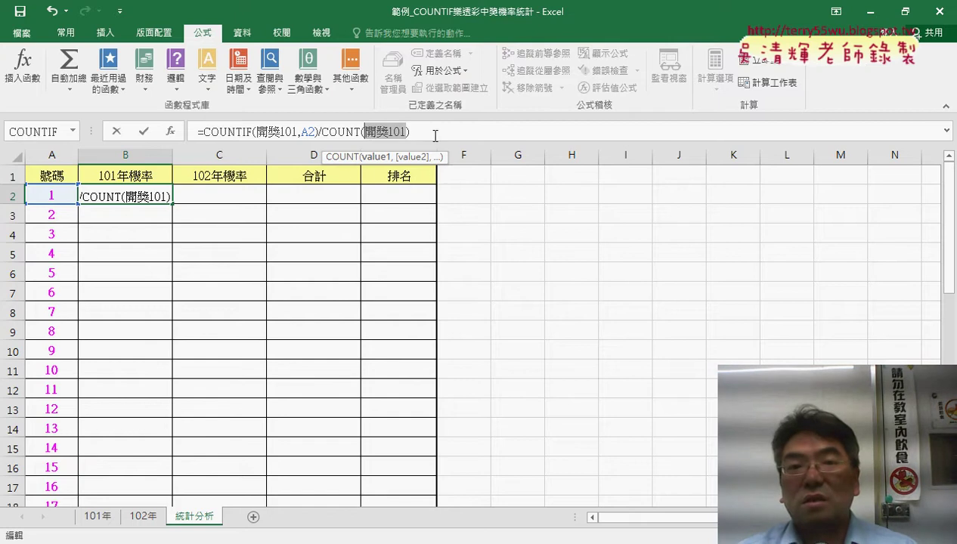
pyautogui.click(526, 141)
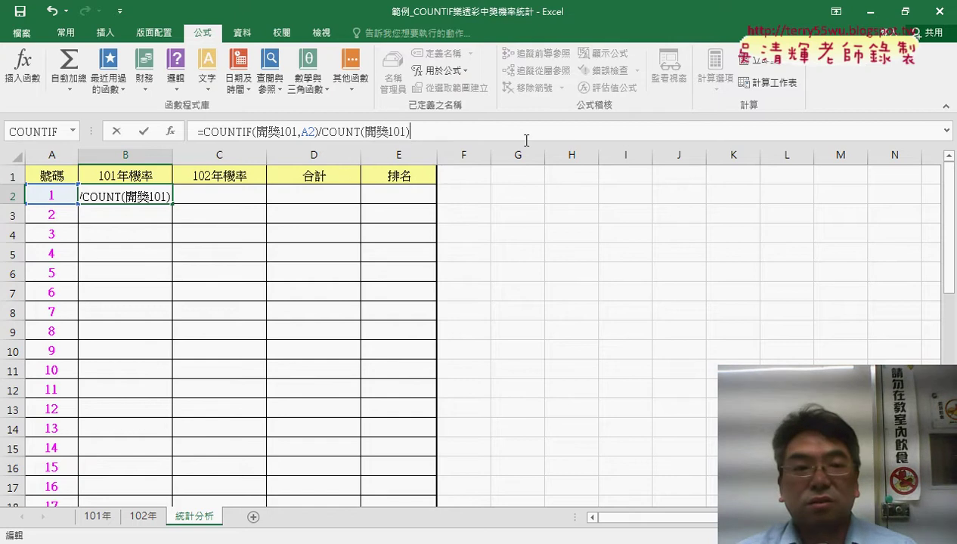
pyautogui.click(146, 130)
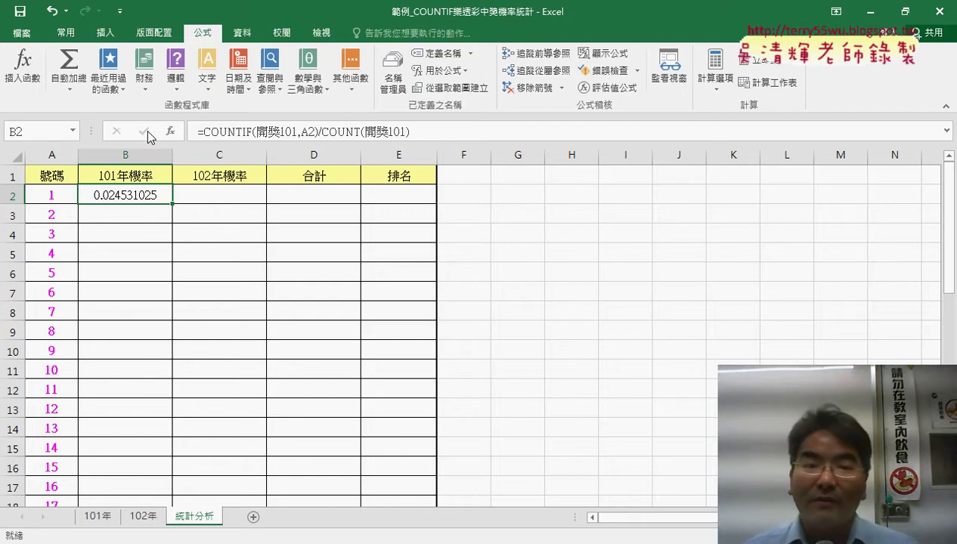
# - Format B2 as a Fraction of type As hundredths
pyautogui.rightClick(130, 195)
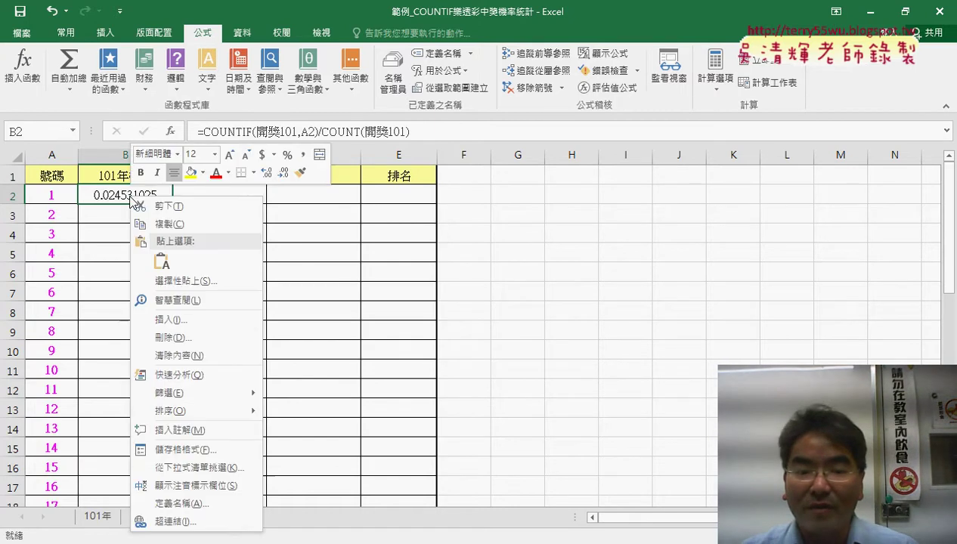
pyautogui.press('Escape')
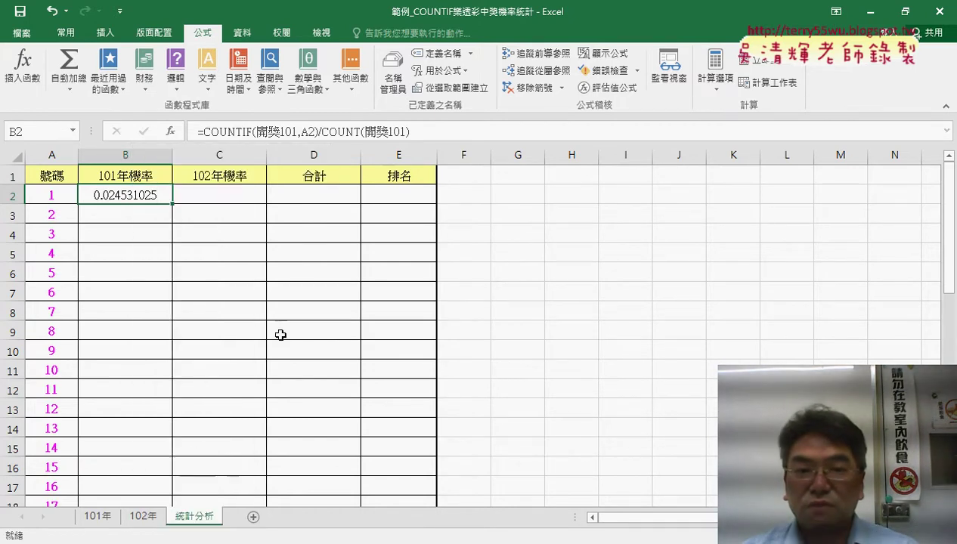
pyautogui.hotkey('ctrl', '1')
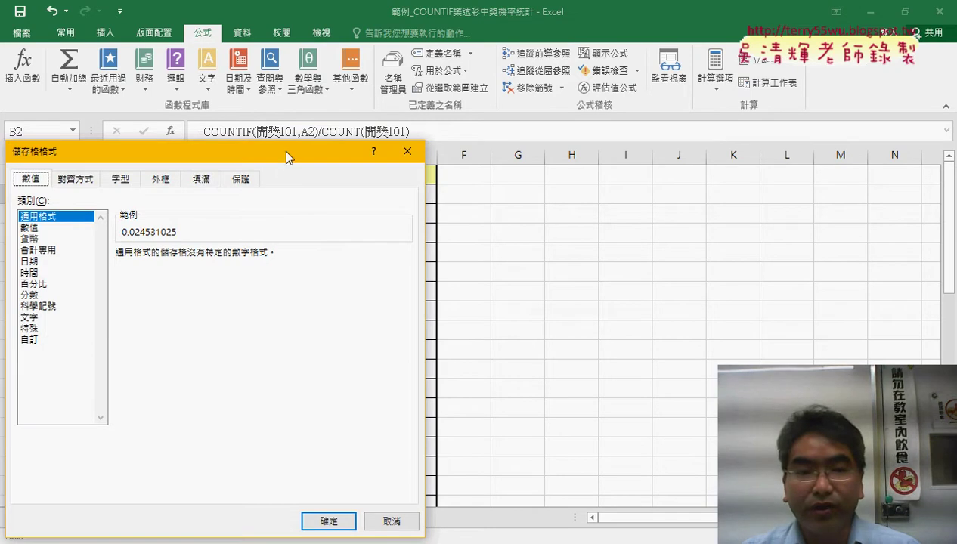
pyautogui.moveTo(281, 159); pyautogui.dragTo(578, 79)
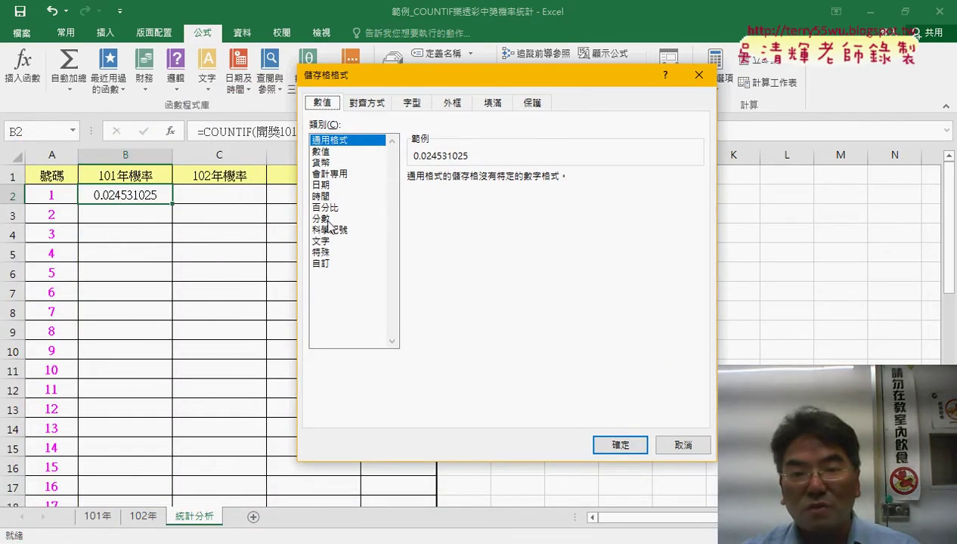
pyautogui.click(330, 221)
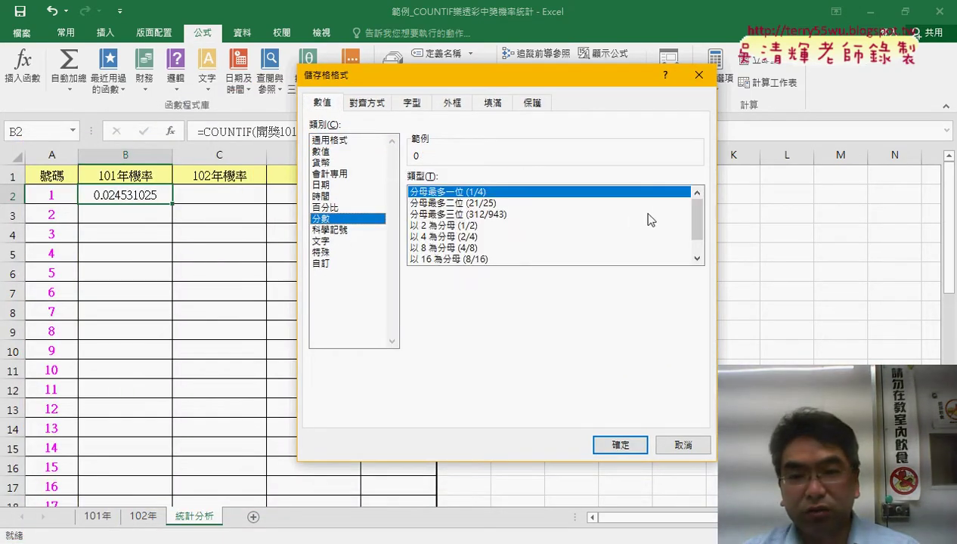
pyautogui.click(698, 247)
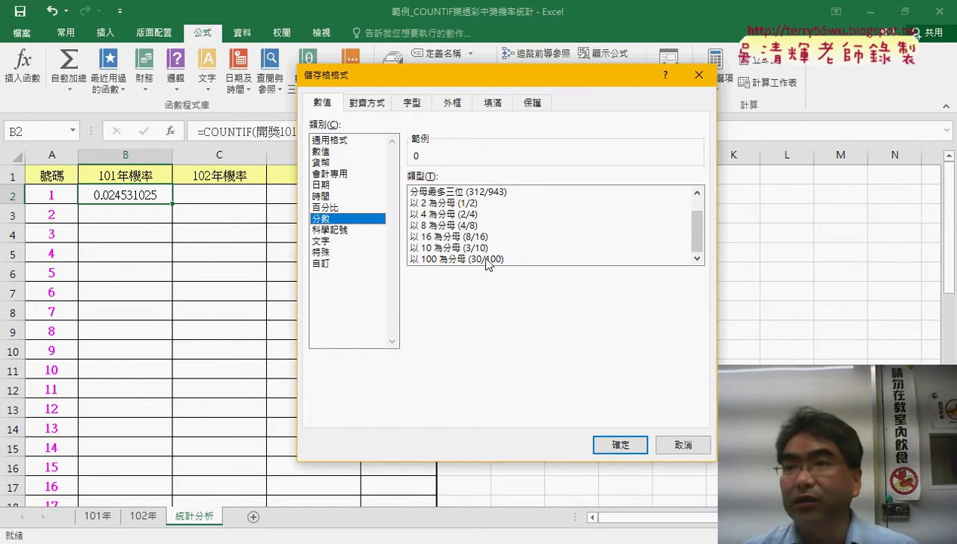
pyautogui.click(461, 259)
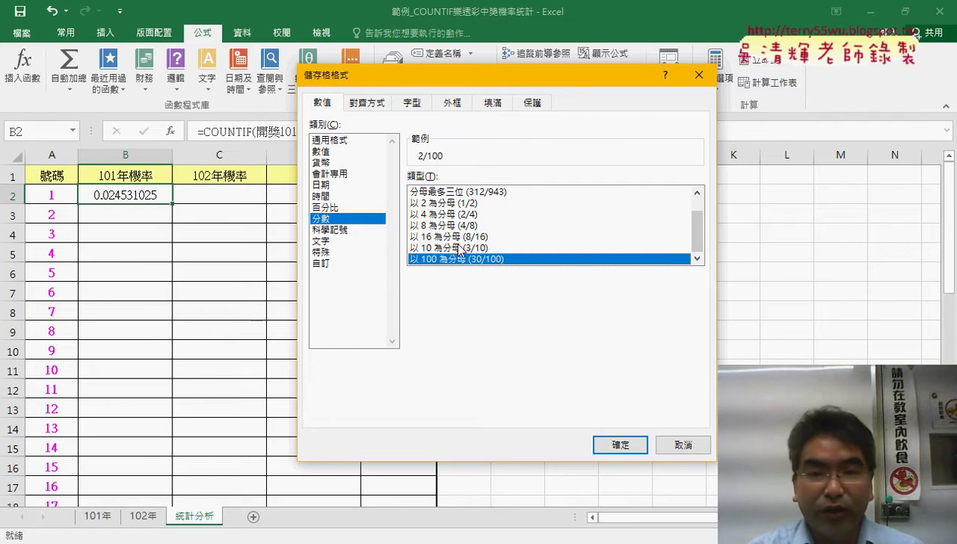
# - Change B2's custom fraction code to # ??/10000 so it previews 245/10000
pyautogui.moveTo(353, 231)
pyautogui.mouseDown()
pyautogui.moveTo(313, 229)
pyautogui.moveTo(368, 217)
pyautogui.mouseUp()
pyautogui.moveTo(438, 274)
pyautogui.mouseDown()
pyautogui.moveTo(528, 261)
pyautogui.moveTo(447, 276)
pyautogui.mouseUp()
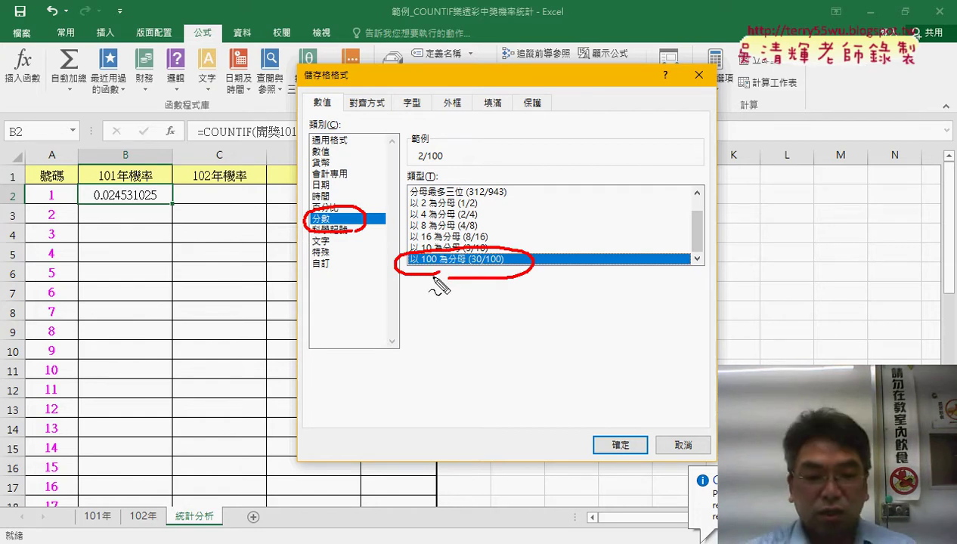
pyautogui.press('Escape')
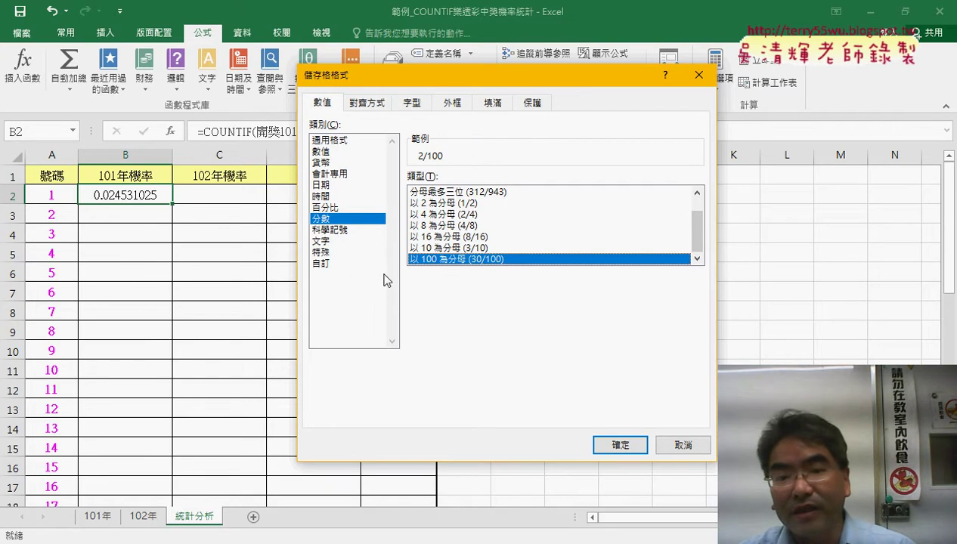
pyautogui.click(322, 264)
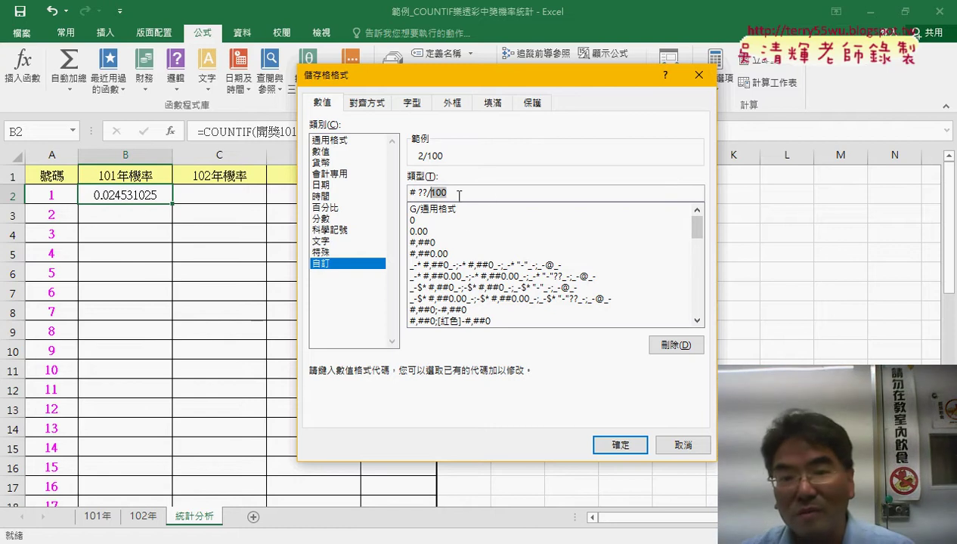
pyautogui.write('00')
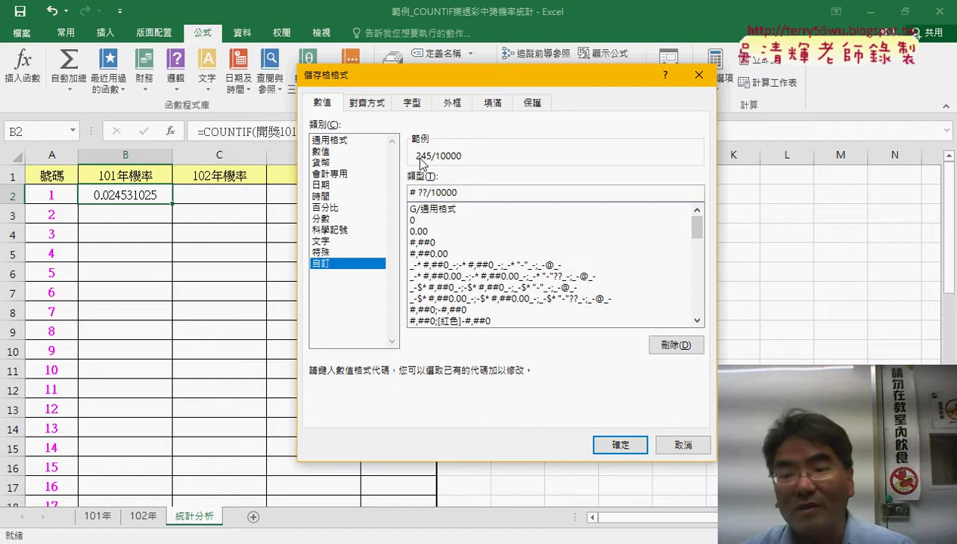
# - Apply the /10000 fraction format to B2 and fill its formula down the 101年機率 column
pyautogui.click(624, 444)
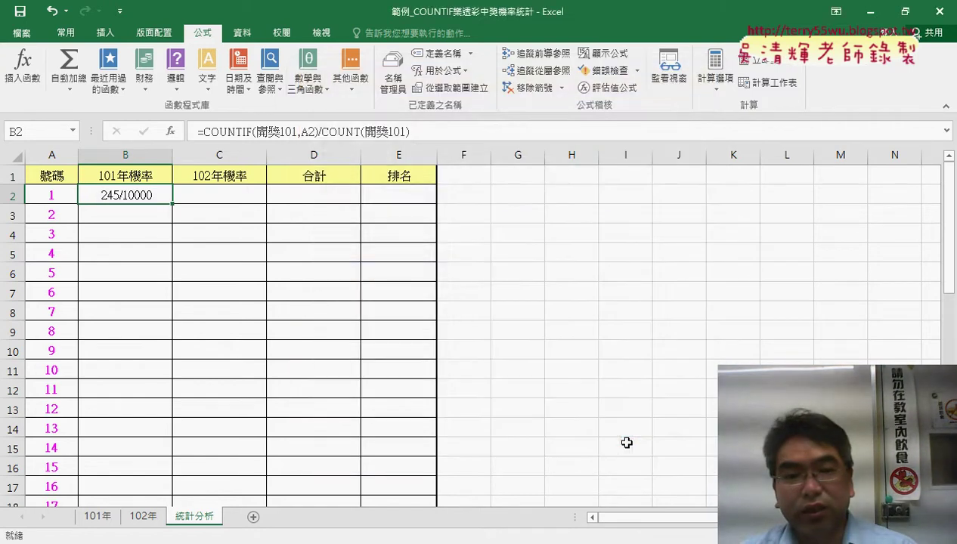
pyautogui.doubleClick(173, 205)
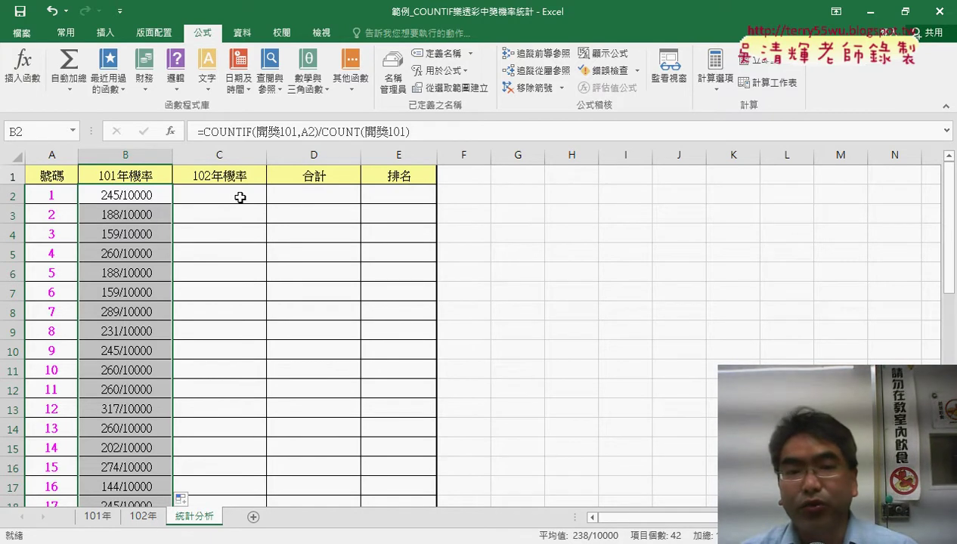
pyautogui.click(141, 199)
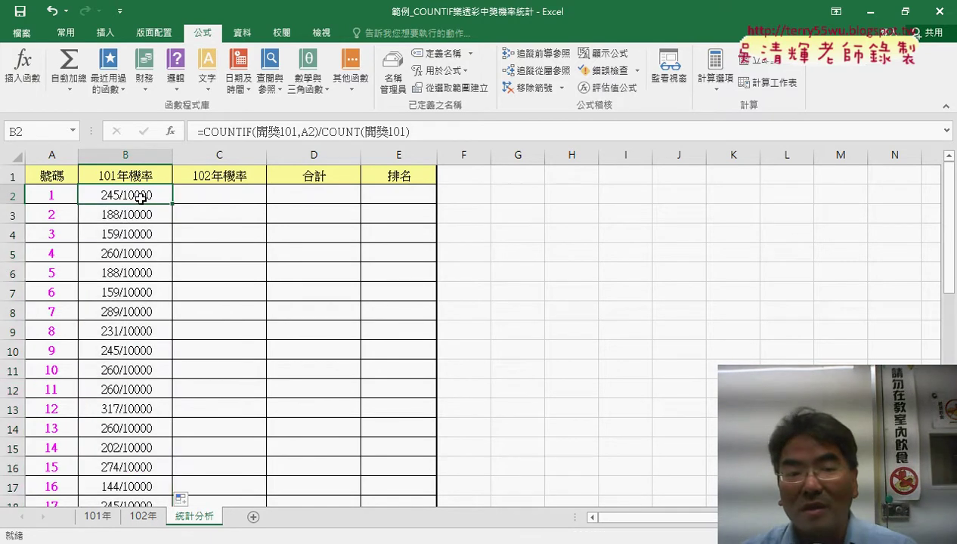
pyautogui.click(230, 199)
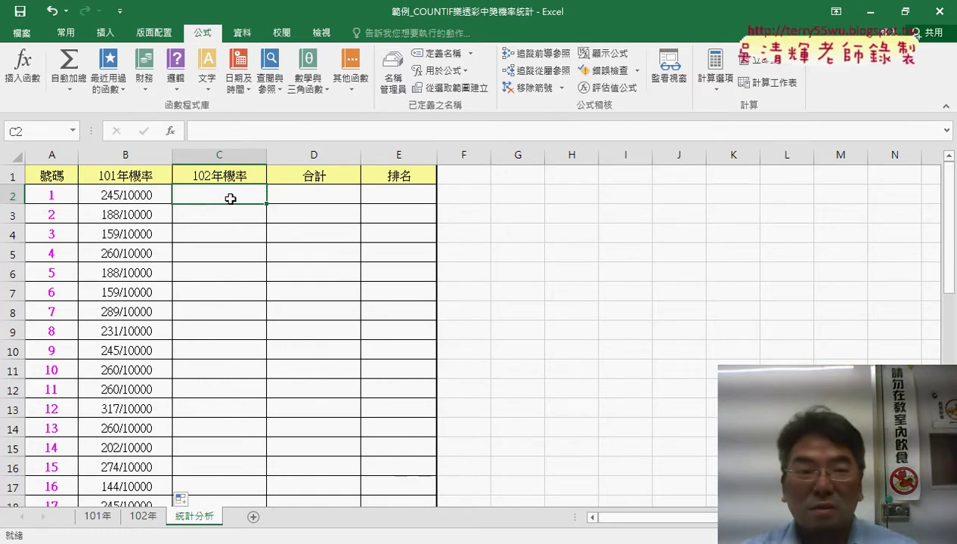
# - Copy B2's COUNTIF frequency formula text from the formula bar
pyautogui.click(137, 196)
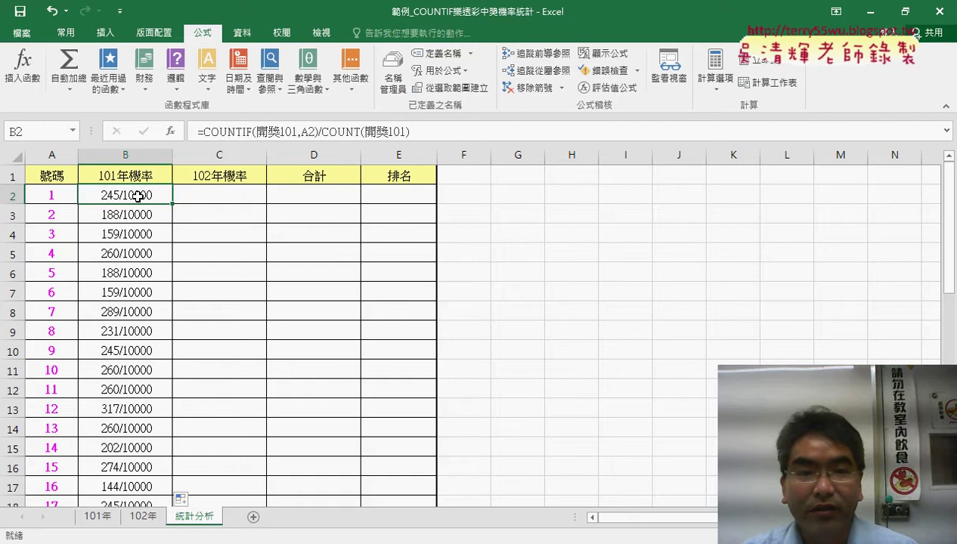
pyautogui.tripleClick(419, 136)
pyautogui.rightClick(363, 140)
pyautogui.click(293, 158)
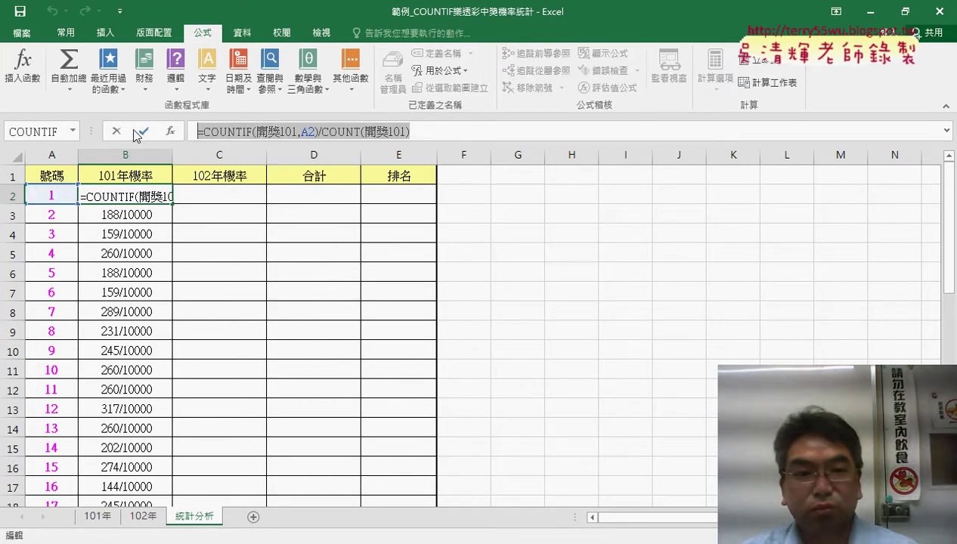
pyautogui.click(141, 132)
# - Enter =COUNTIF(開獎102,A2)/COUNT(開獎102) in C2, changing both ranges to 開獎102
pyautogui.click(206, 189)
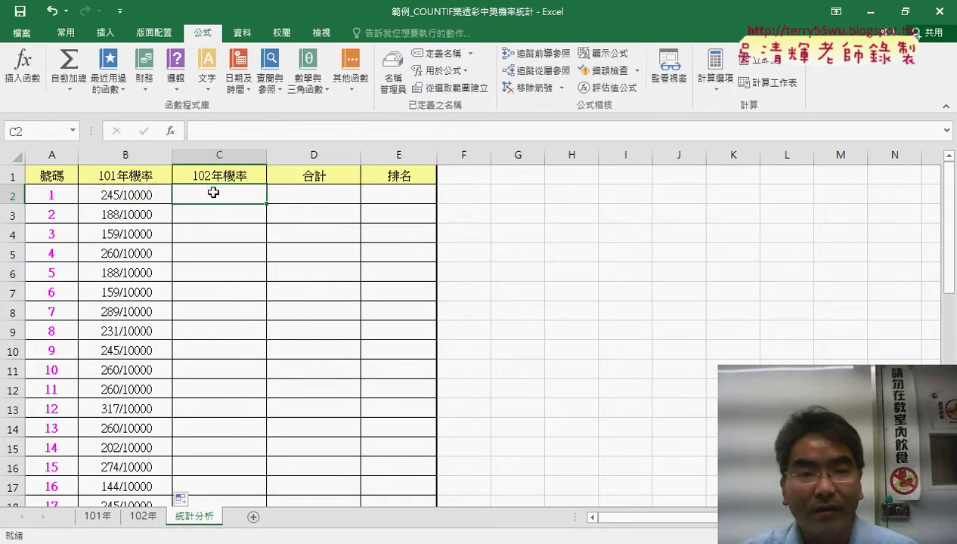
pyautogui.click(216, 129)
pyautogui.rightClick(208, 131)
pyautogui.click(227, 184)
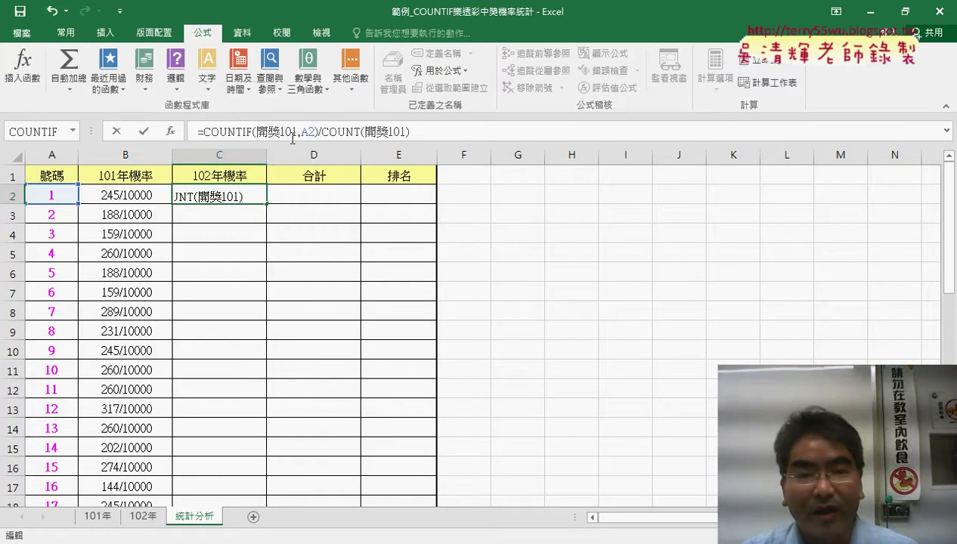
pyautogui.click(298, 132)
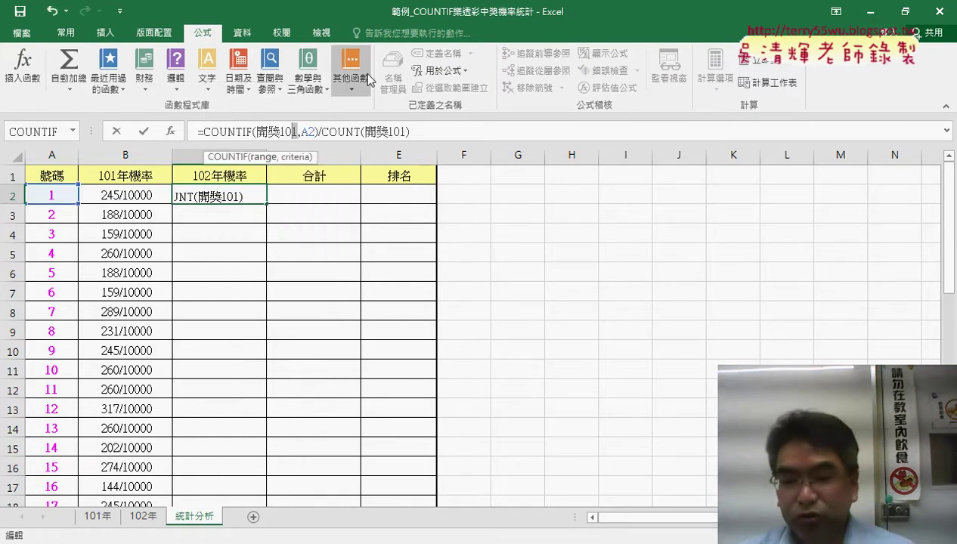
pyautogui.write('2')
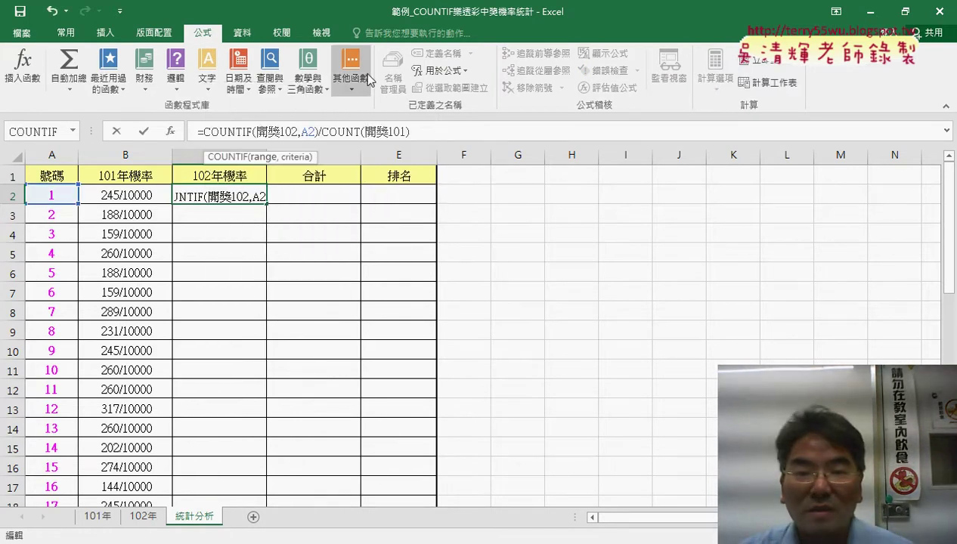
pyautogui.moveTo(406, 132); pyautogui.dragTo(399, 132)
pyautogui.write('2')
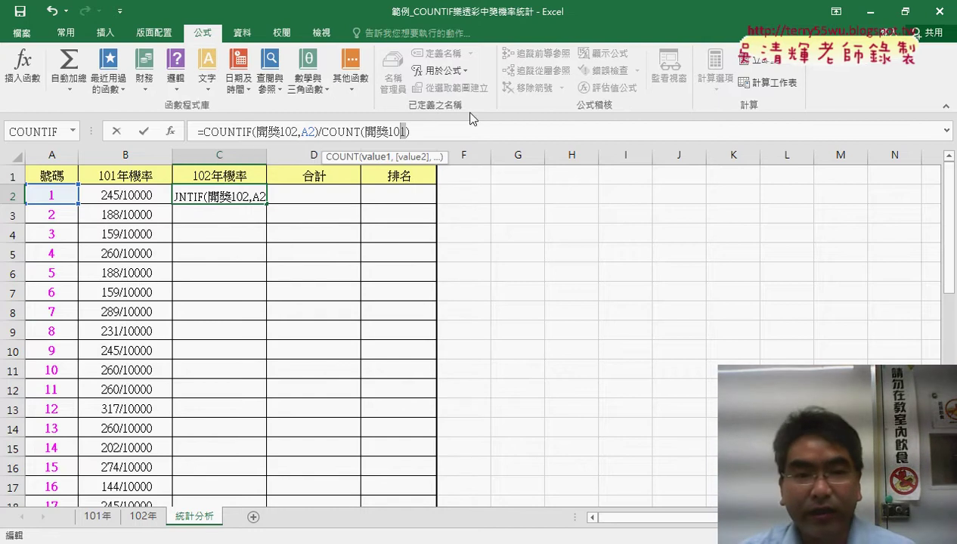
pyautogui.click(145, 132)
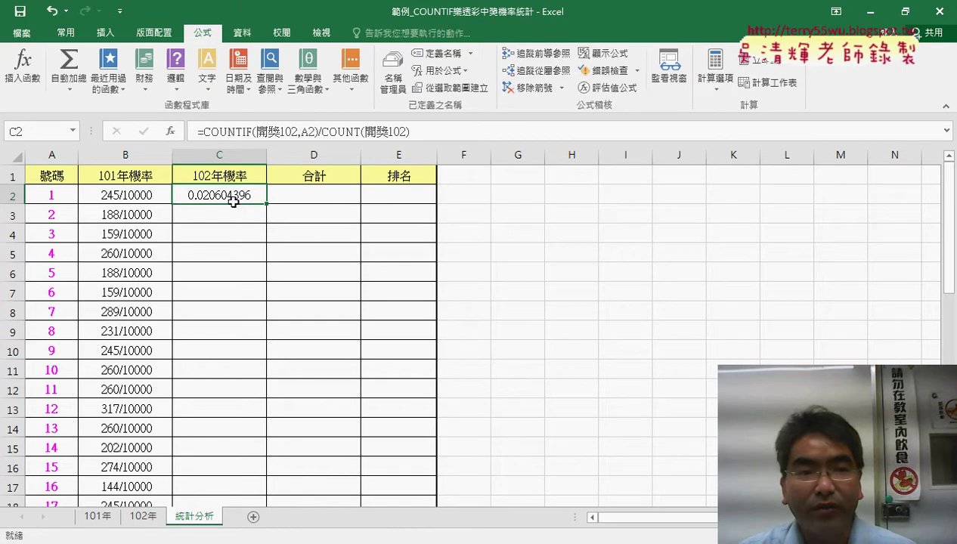
# - Copy B2's fraction format to C2 and fill C2 down the 102年機率 column
pyautogui.click(73, 39)
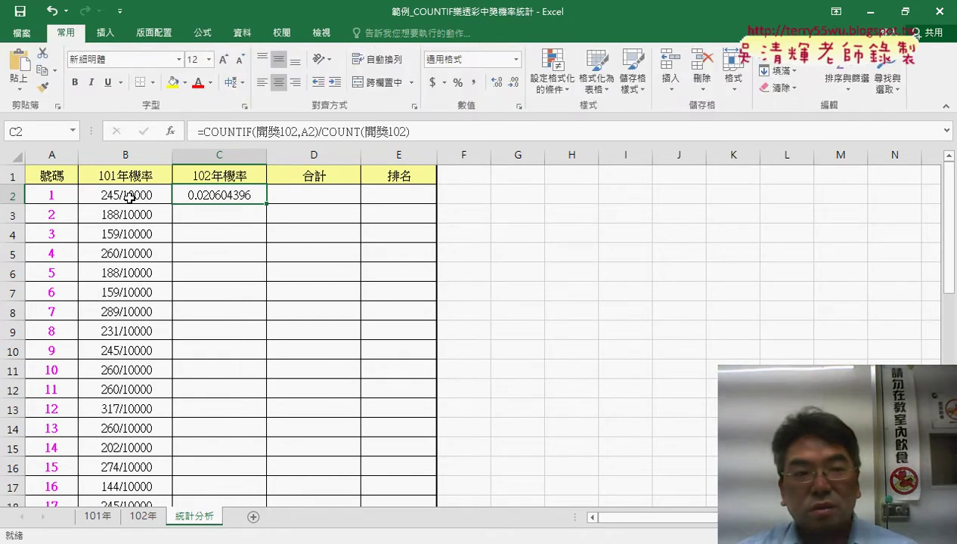
pyautogui.click(115, 195)
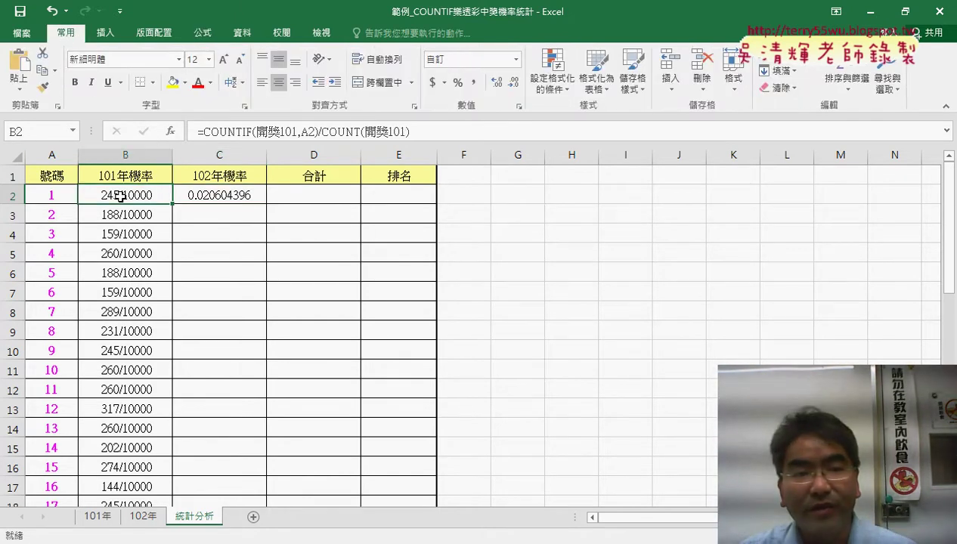
pyautogui.click(45, 89)
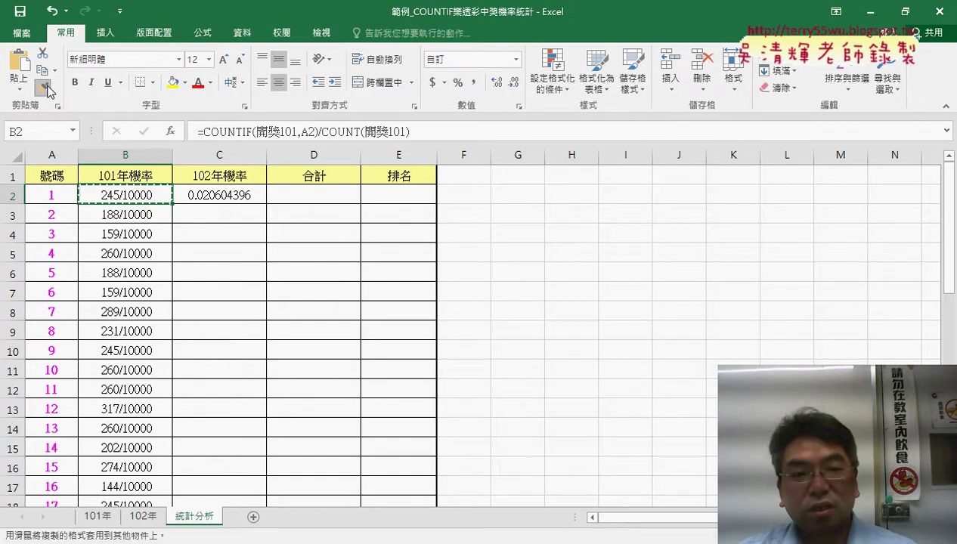
pyautogui.click(216, 194)
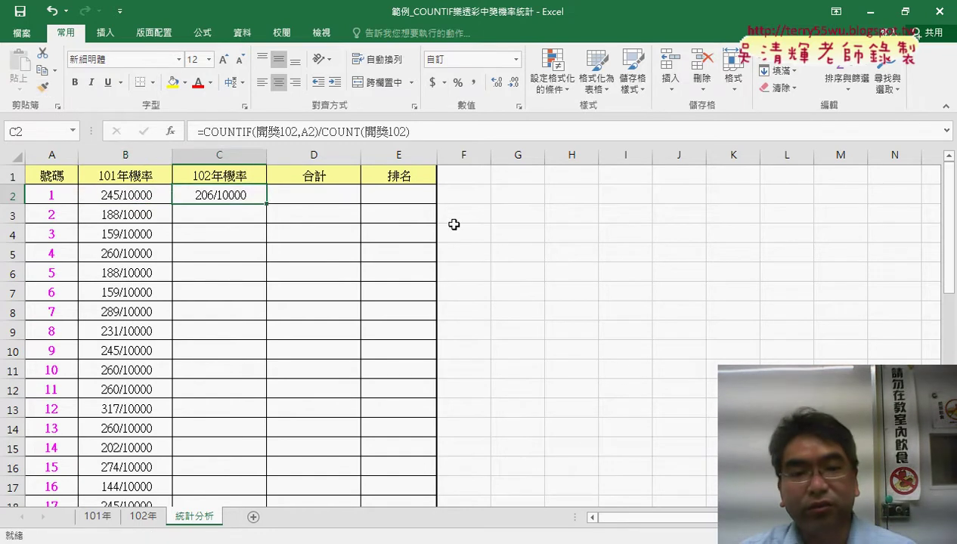
pyautogui.doubleClick(266, 204)
# - Enter =B2+C2 in D2 and fill the 合計 totals down column D
pyautogui.click(317, 195)
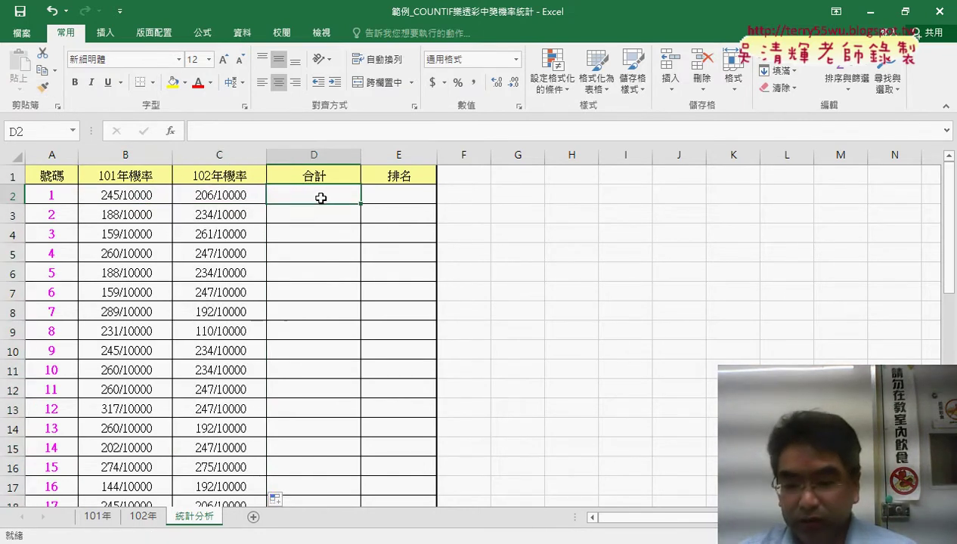
pyautogui.click(198, 132)
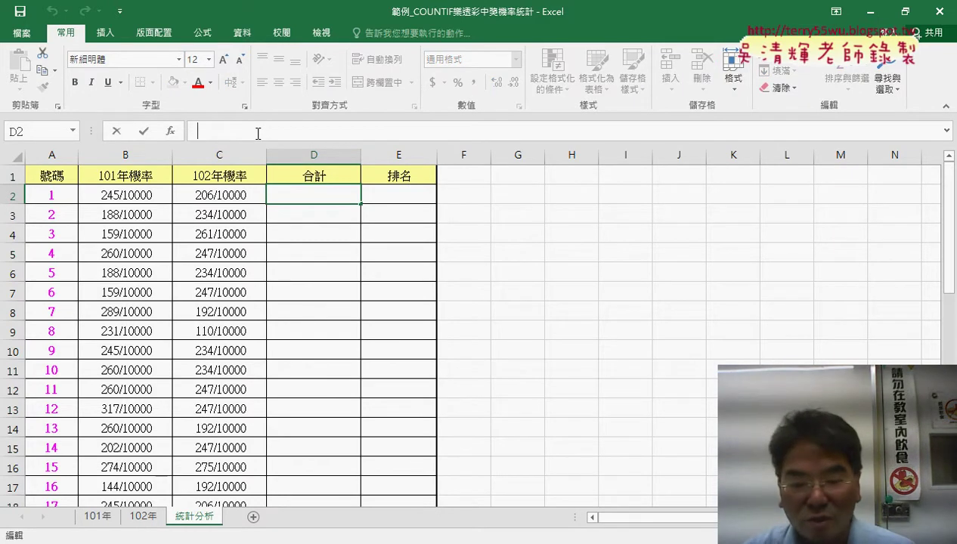
pyautogui.write('ㄦ')
pyautogui.press('BackSpace')
pyautogui.write('=')
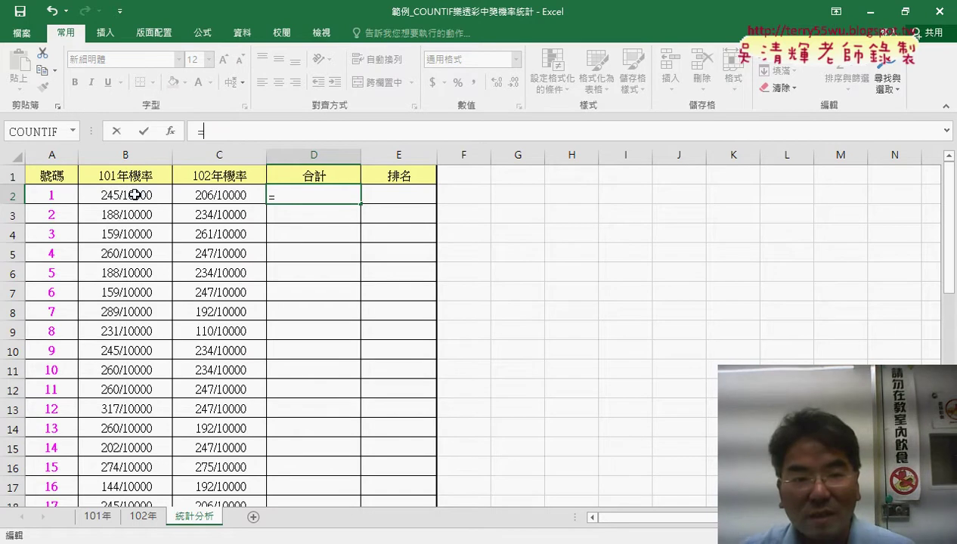
pyautogui.click(135, 191)
pyautogui.write('+')
pyautogui.click(204, 190)
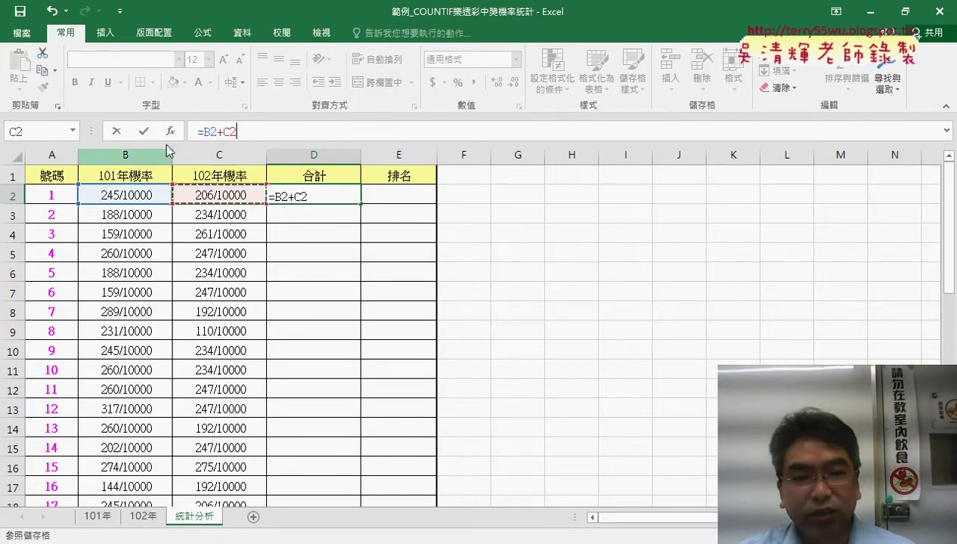
pyautogui.click(143, 132)
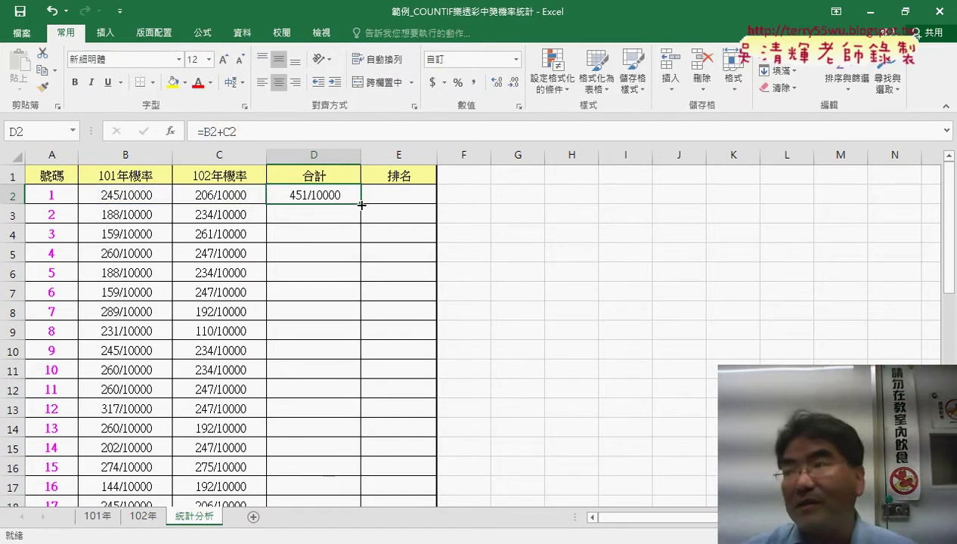
pyautogui.doubleClick(361, 205)
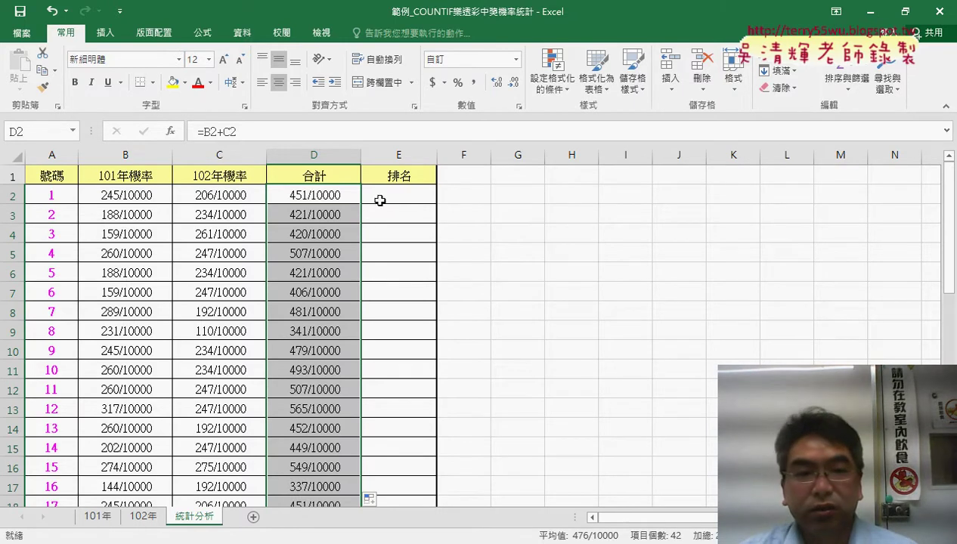
pyautogui.click(394, 194)
# - Insert the RANK.EQ function into E2 from the 統計 category
pyautogui.click(172, 132)
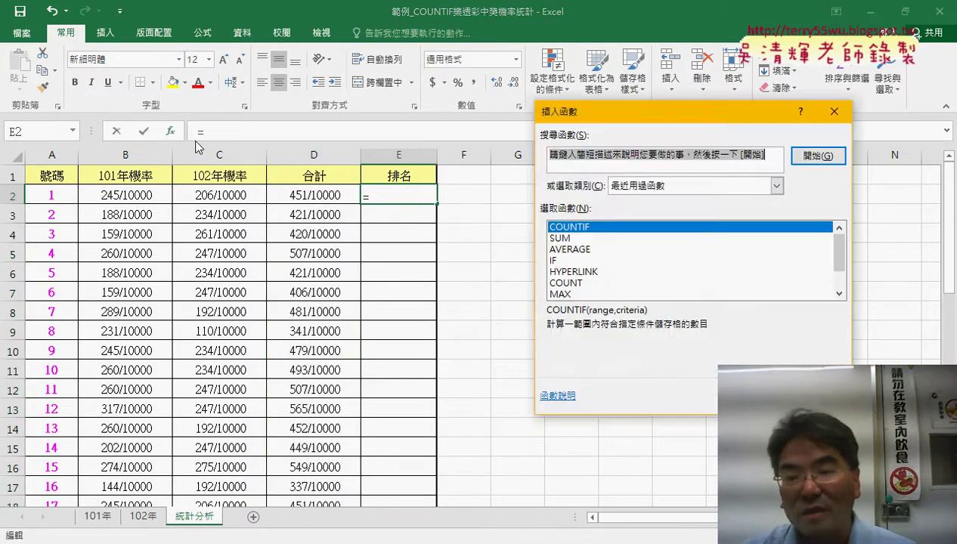
pyautogui.click(680, 189)
pyautogui.click(708, 255)
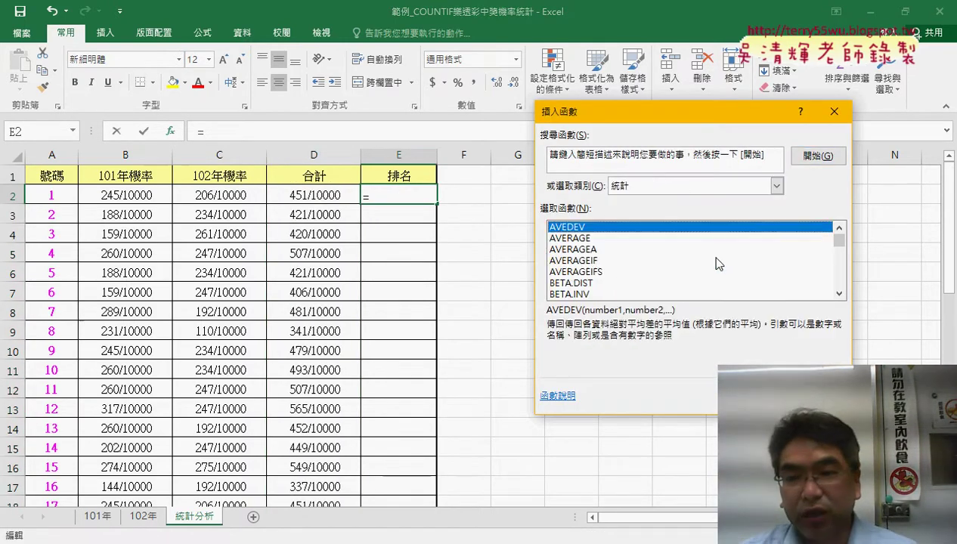
pyautogui.moveTo(839, 241)
pyautogui.mouseDown()
pyautogui.moveTo(840, 279)
pyautogui.moveTo(837, 272)
pyautogui.mouseUp()
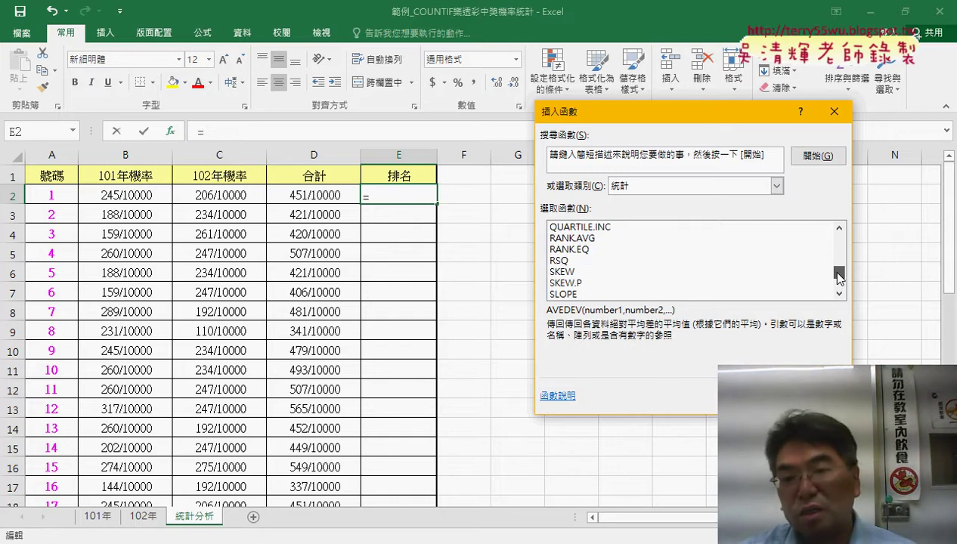
pyautogui.click(573, 251)
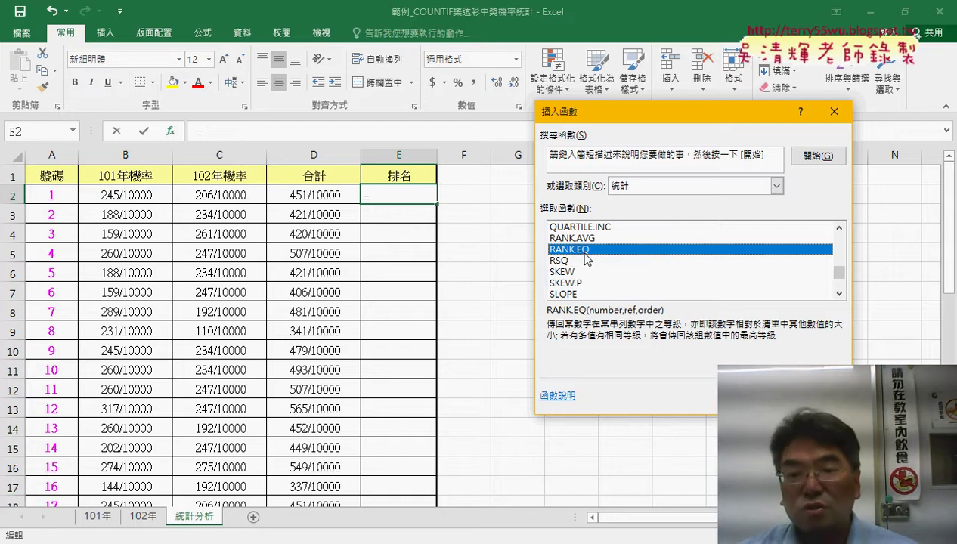
pyautogui.press('Return')
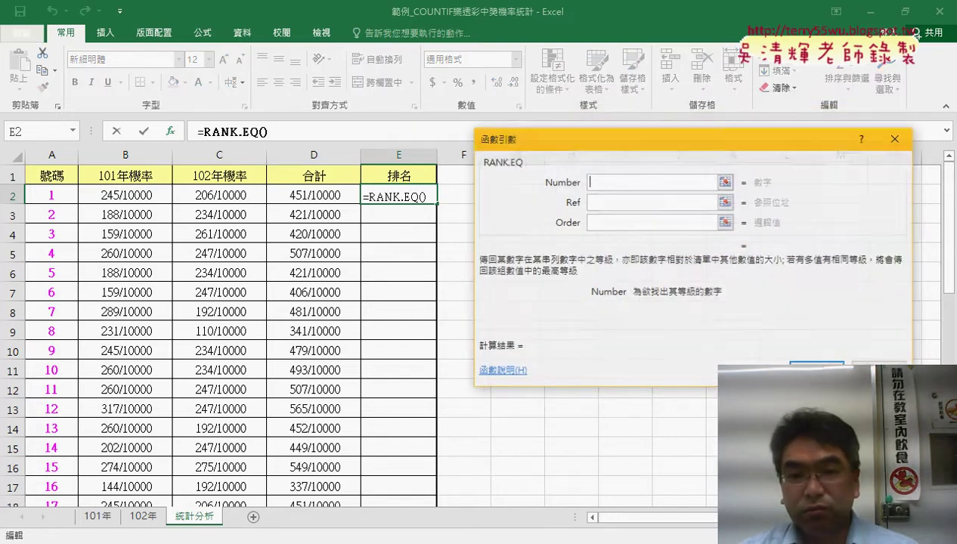
# - Enter =RANK.EQ(D2,D$2:D$43) in E2 and fill it down for all 42 numbers
pyautogui.click(328, 195)
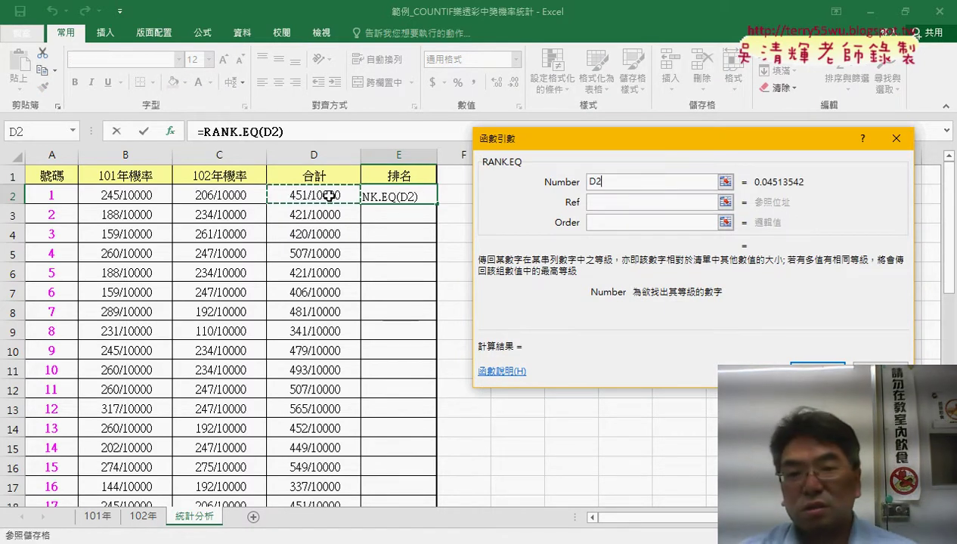
pyautogui.click(632, 202)
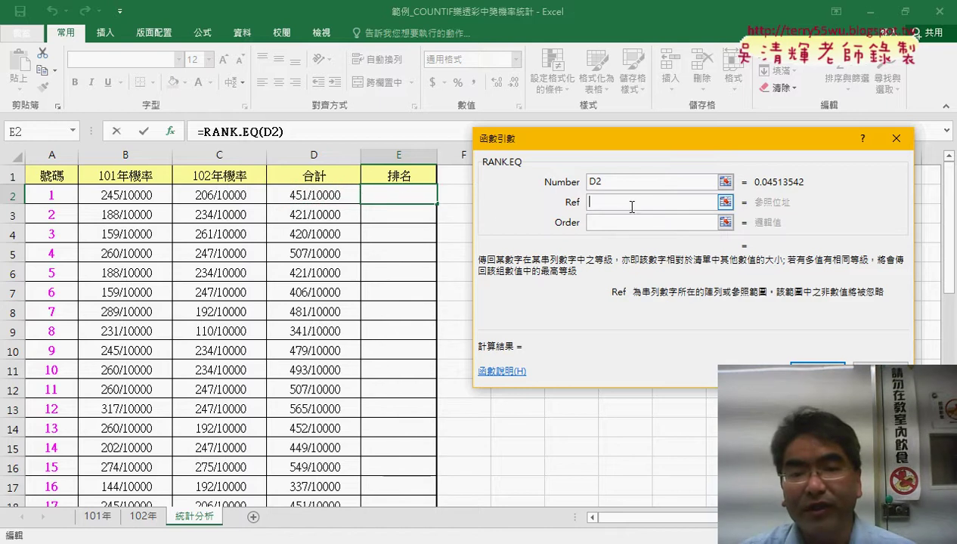
pyautogui.click(316, 195)
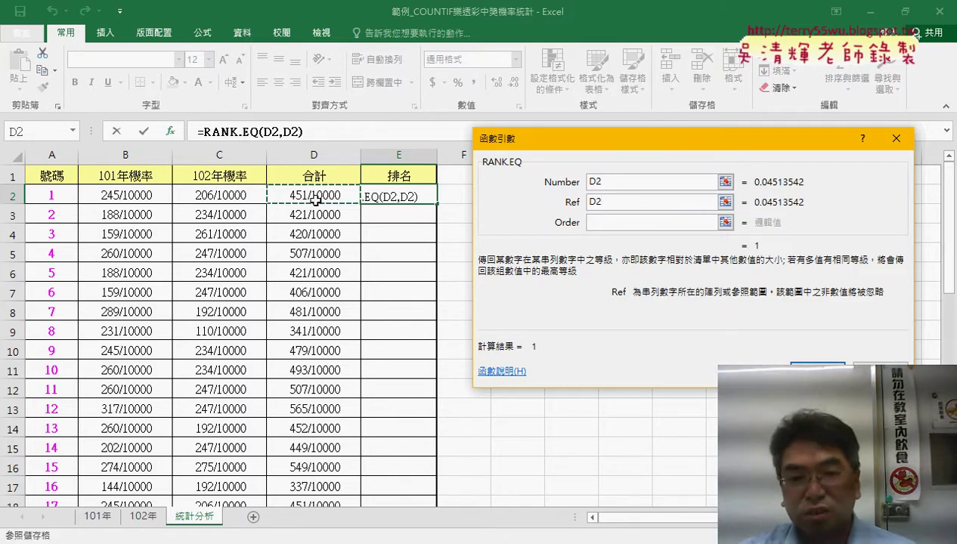
pyautogui.moveTo(316, 195); pyautogui.dragTo(314, 487)
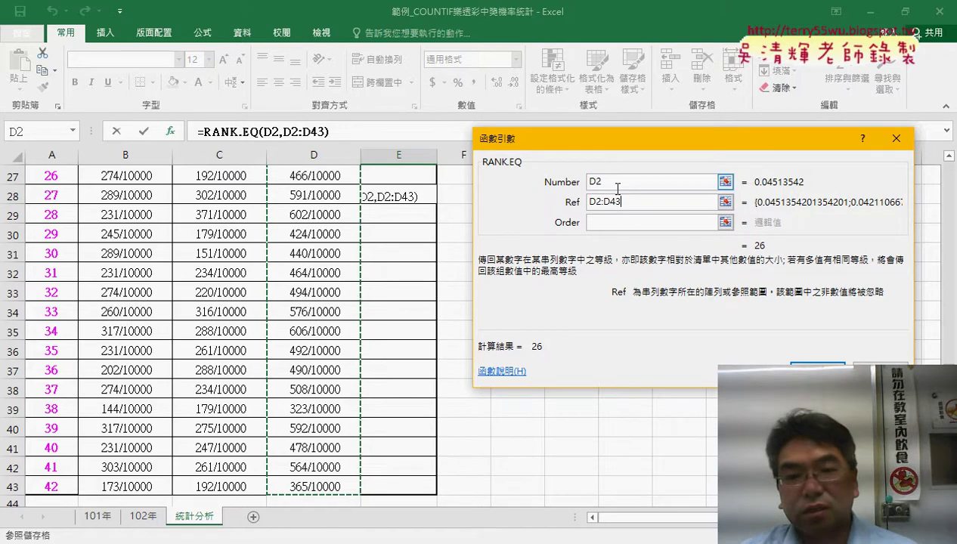
pyautogui.moveTo(714, 181); pyautogui.dragTo(572, 188)
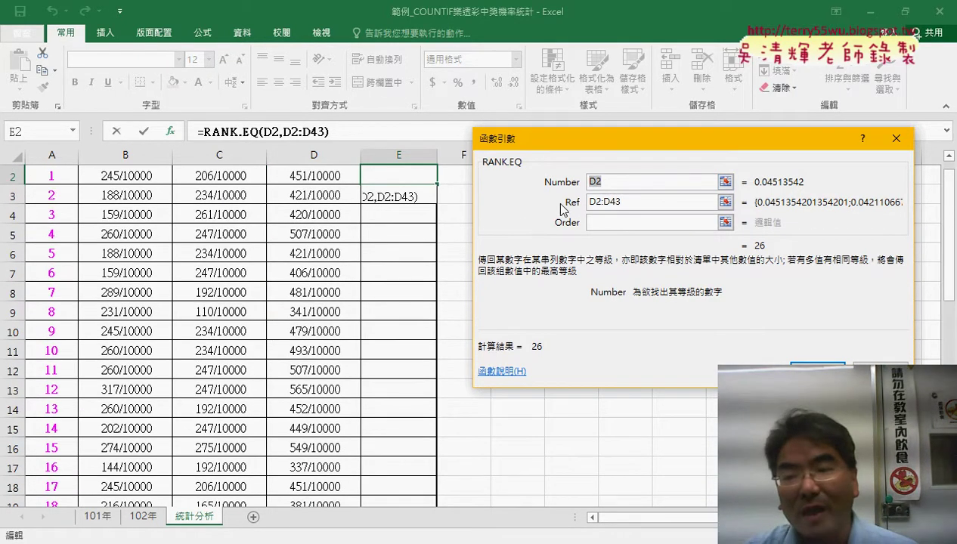
pyautogui.press('Tab')
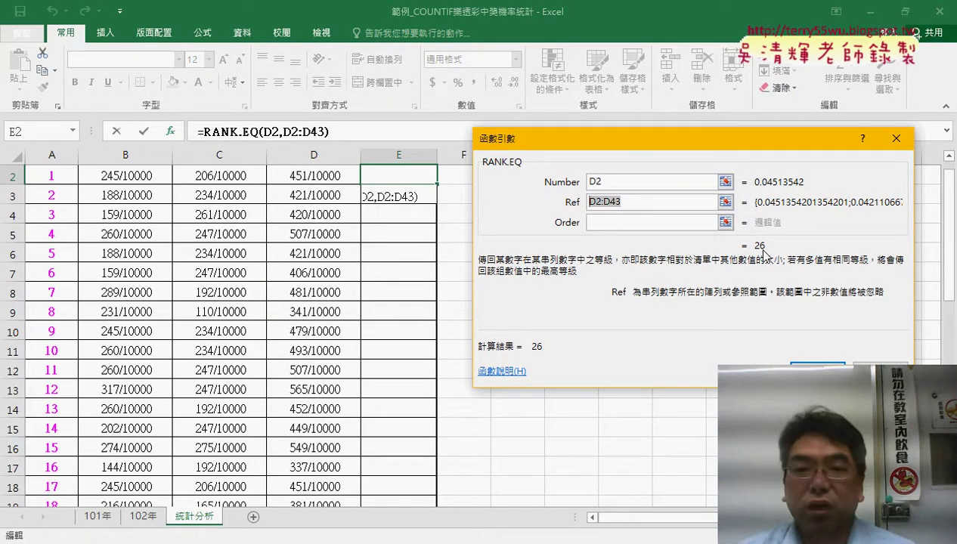
pyautogui.click(635, 202)
pyautogui.moveTo(635, 202); pyautogui.dragTo(546, 204)
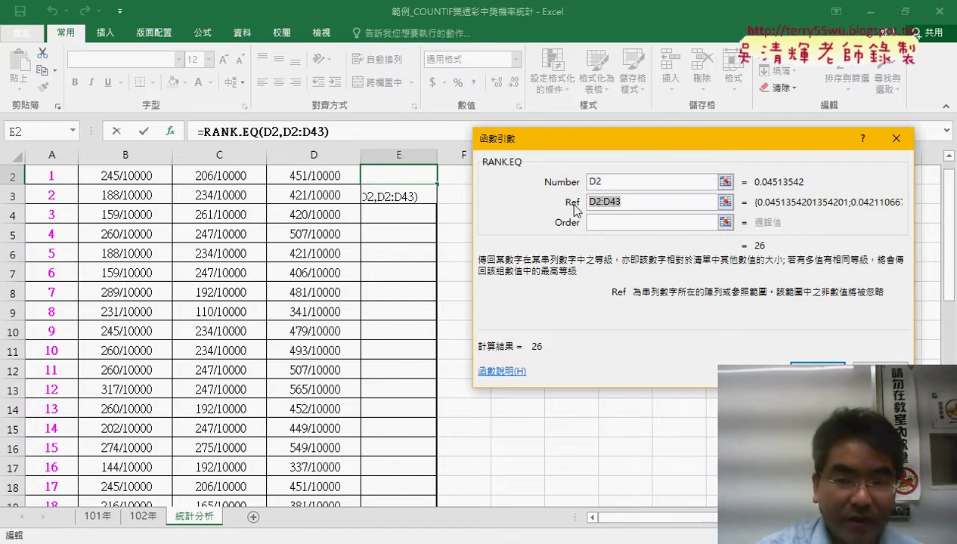
pyautogui.press('F4')
pyautogui.press('F4')
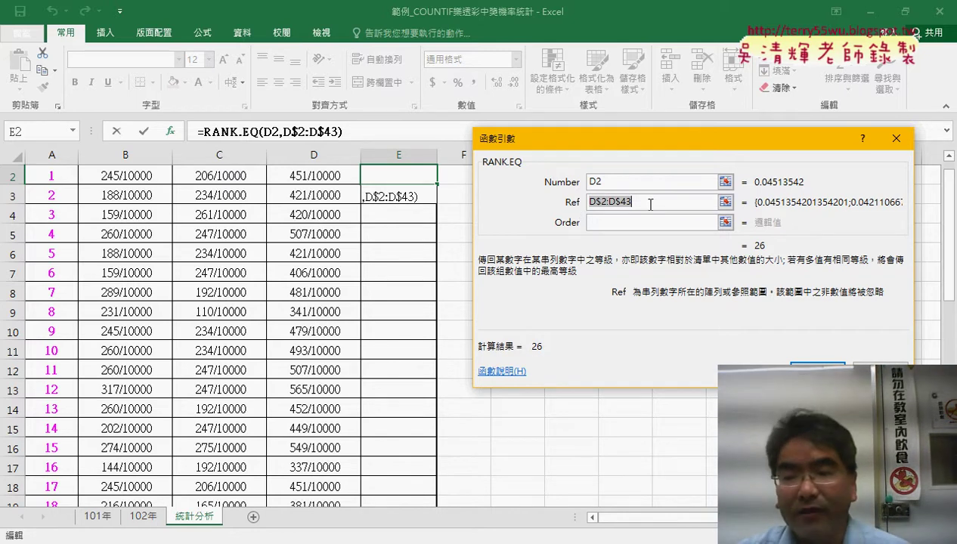
pyautogui.press('Return')
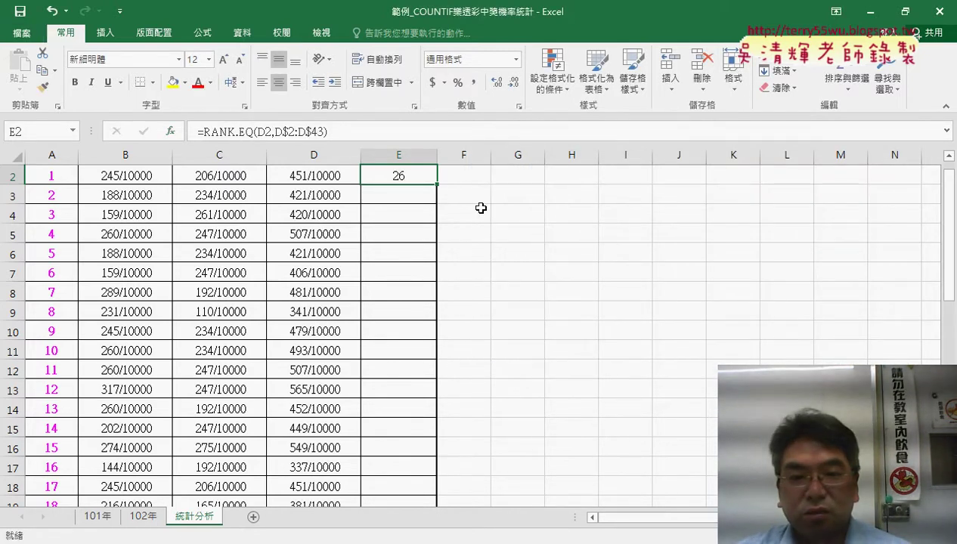
pyautogui.doubleClick(438, 186)
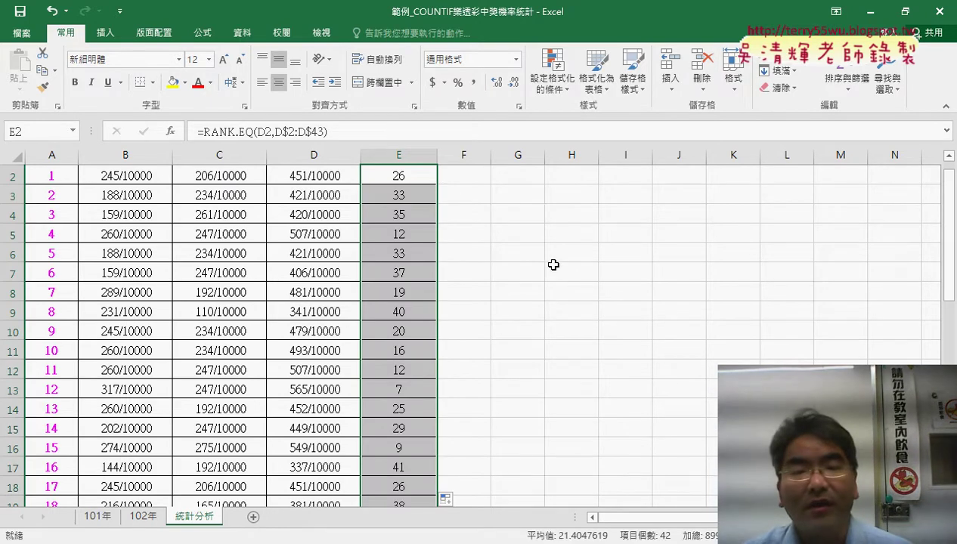
pyautogui.scroll(1, 581, 287)
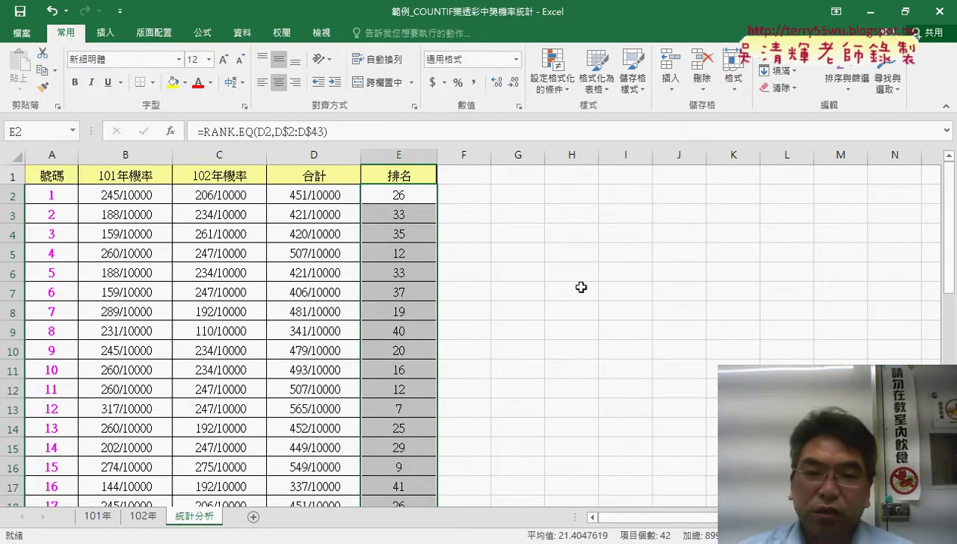
pyautogui.click(402, 199)
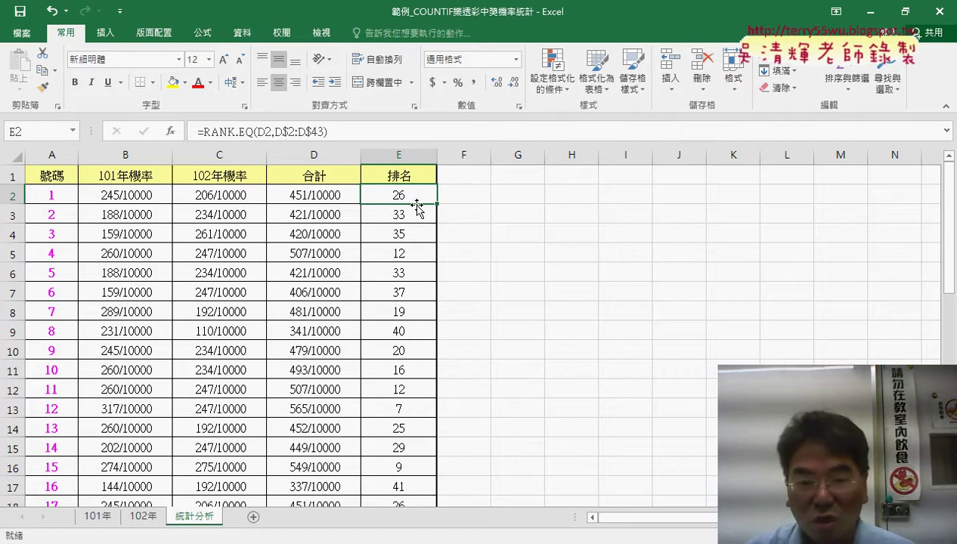
# - Clear the RANK.EQ results from the 排名 column E2:E43
pyautogui.hotkey('ctrl', 'shift', 'Down')
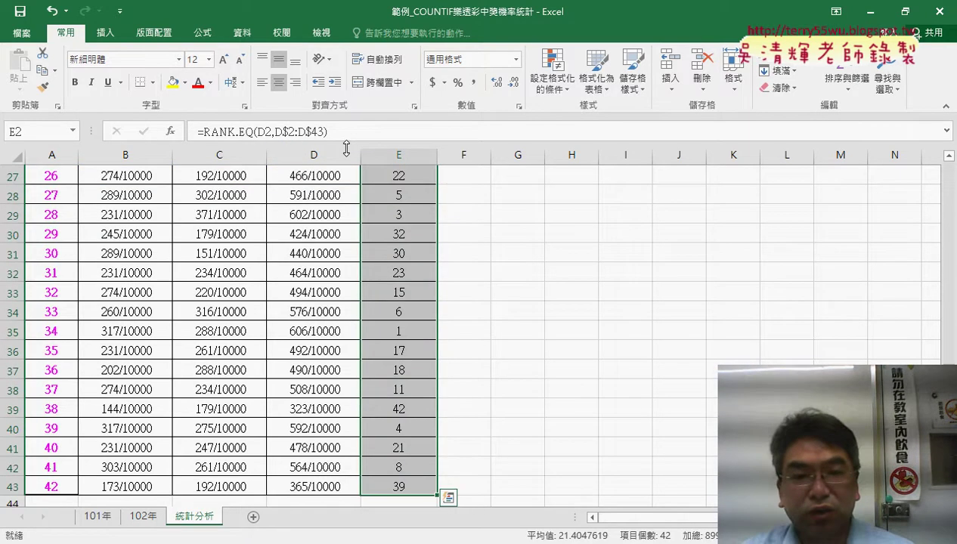
pyautogui.press('Delete')
pyautogui.hotkey('ctrl', 'BackSpace')
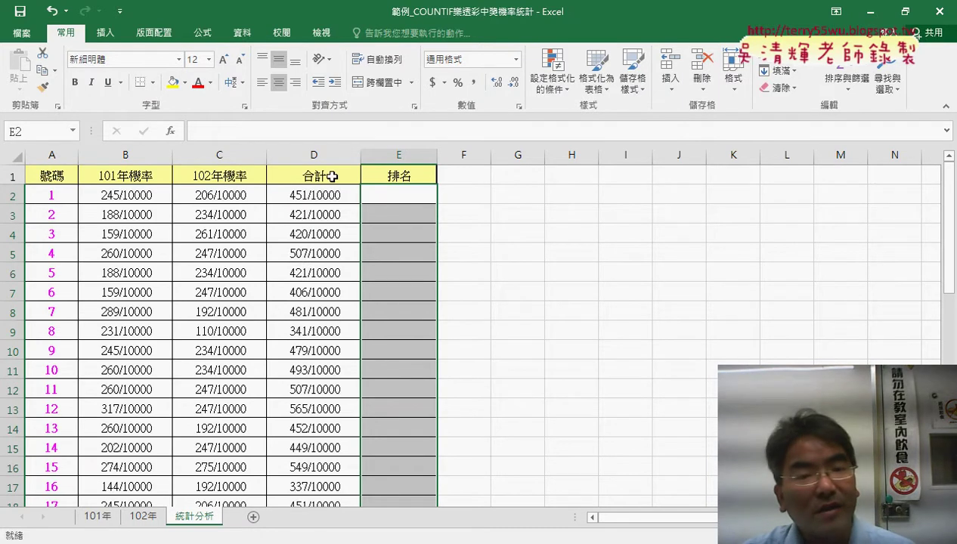
# - Select the 合計 column from header D1 down to D43
pyautogui.click(330, 176)
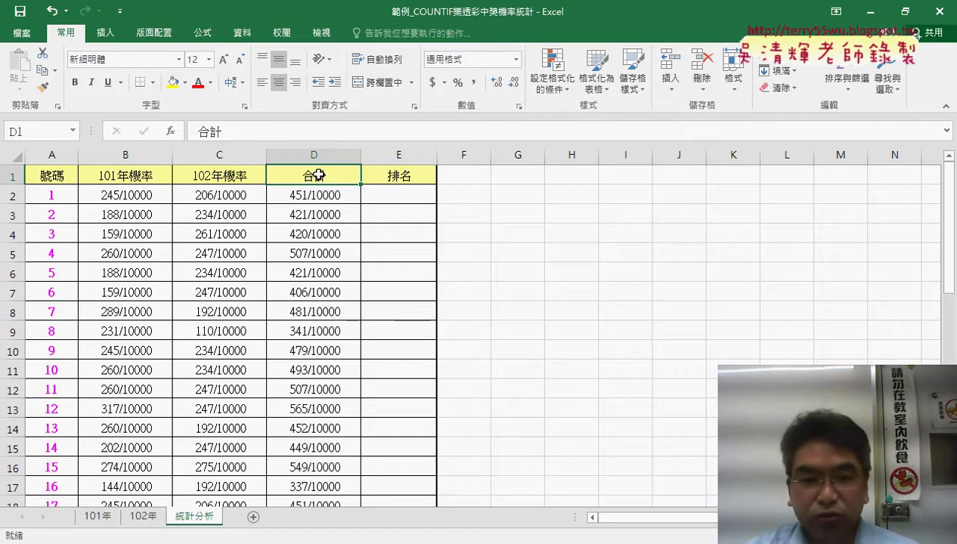
pyautogui.hotkey('ctrl', 'shift', 'Down')
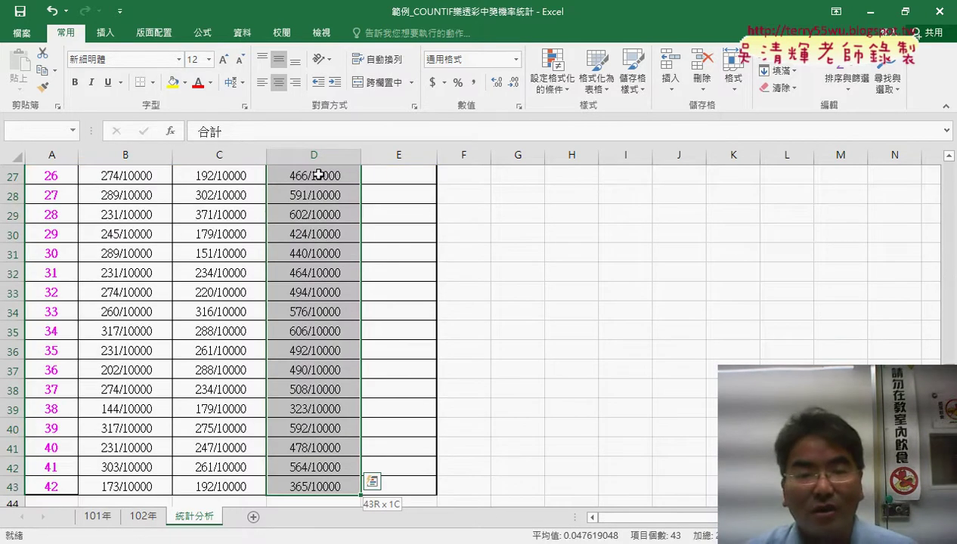
pyautogui.scroll(9, 318, 176)
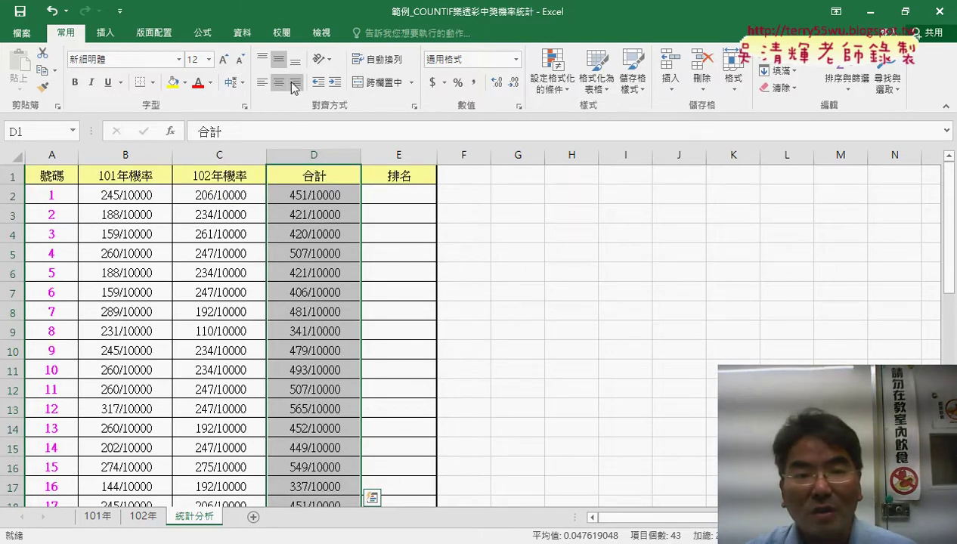
# - Name D2:D43 '合計' from its top-row header using Create from Selection
pyautogui.click(209, 39)
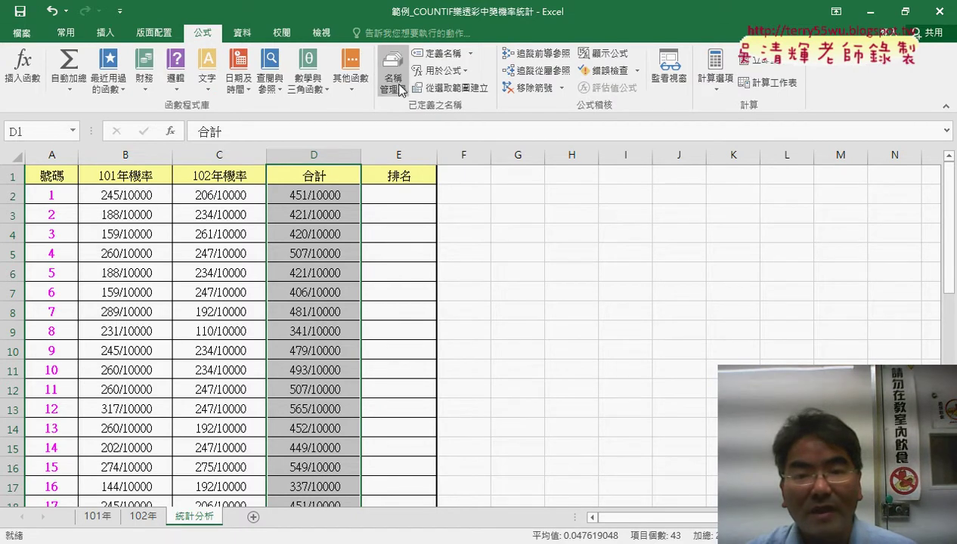
pyautogui.click(452, 90)
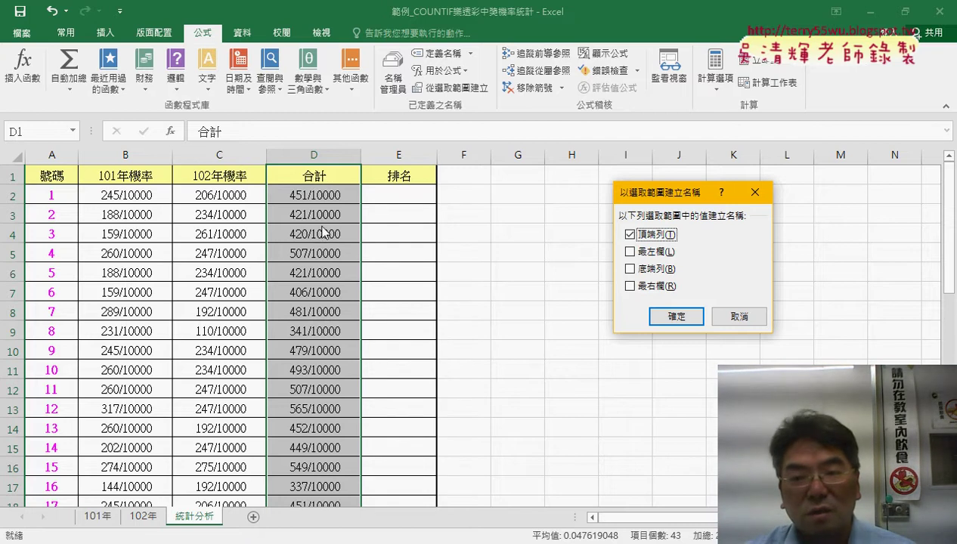
pyautogui.click(657, 318)
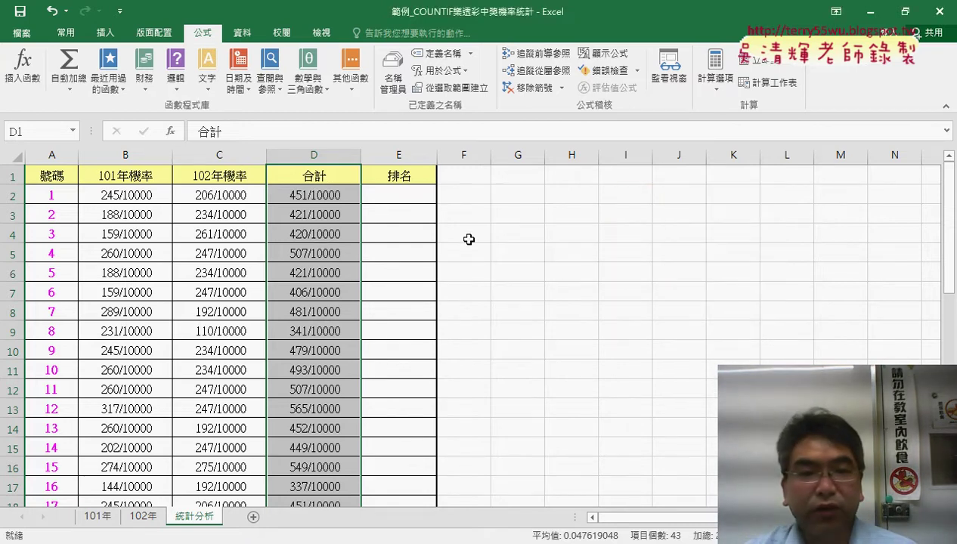
pyautogui.click(406, 196)
# - Insert RANK.EQ into E2 from the recently used functions
pyautogui.click(171, 131)
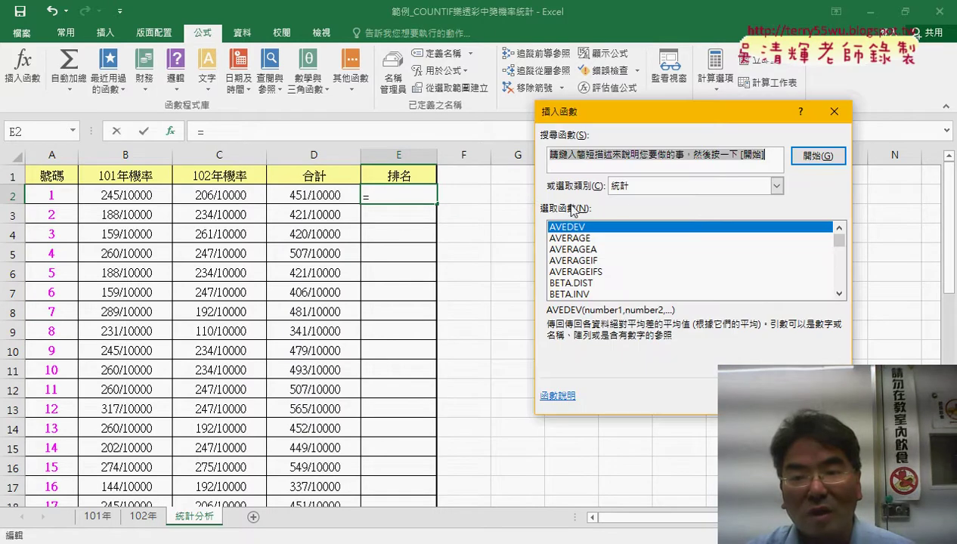
pyautogui.click(777, 185)
pyautogui.click(635, 199)
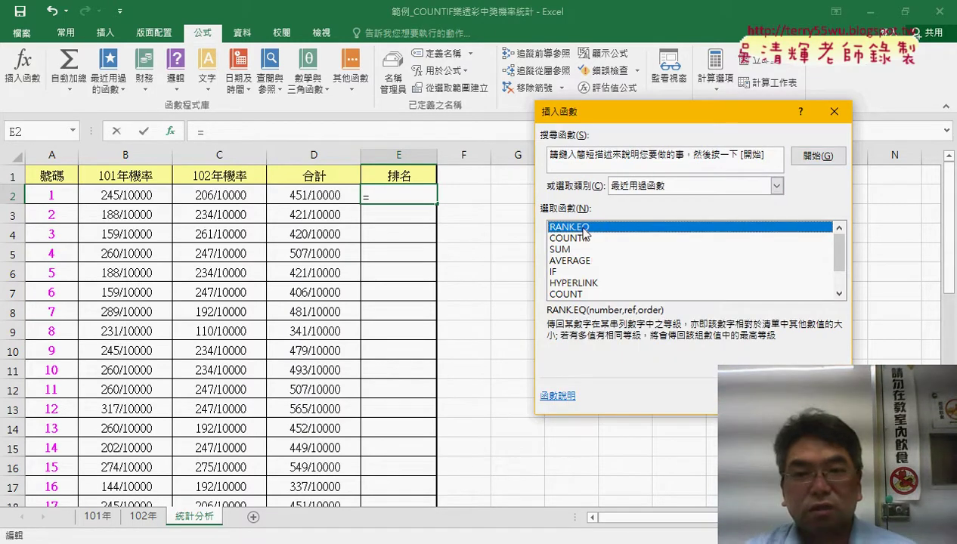
pyautogui.doubleClick(584, 229)
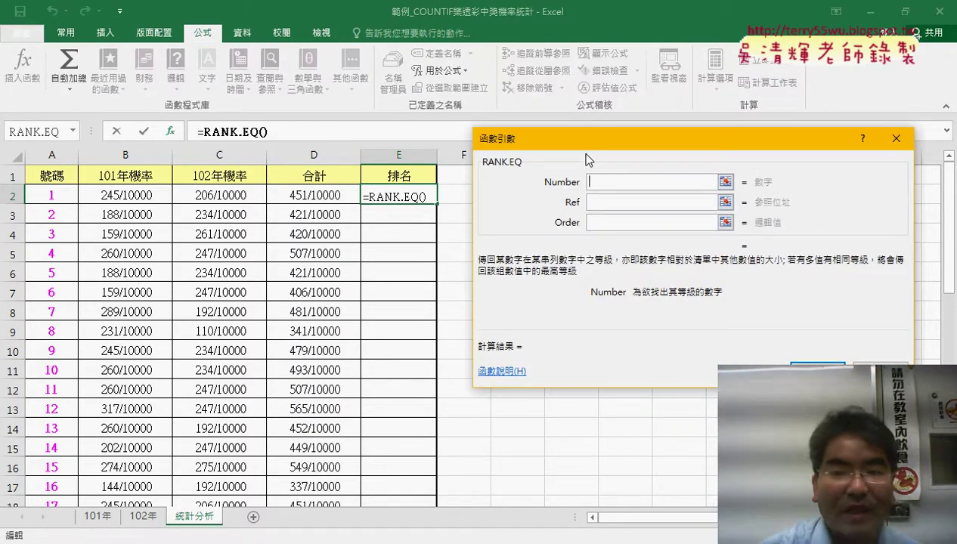
# - Paste the 合計 name into both the Number and Ref arguments
pyautogui.press('F3')
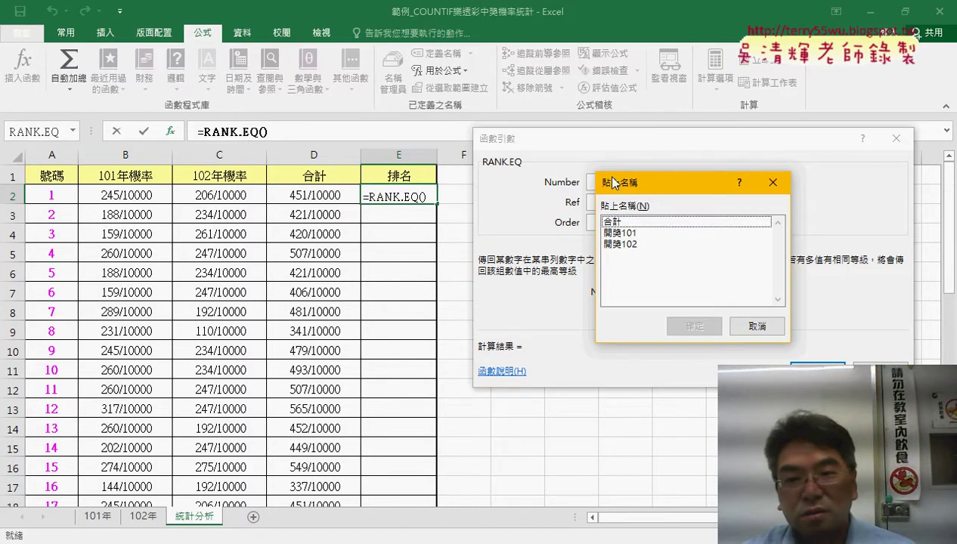
pyautogui.doubleClick(643, 222)
pyautogui.click(626, 202)
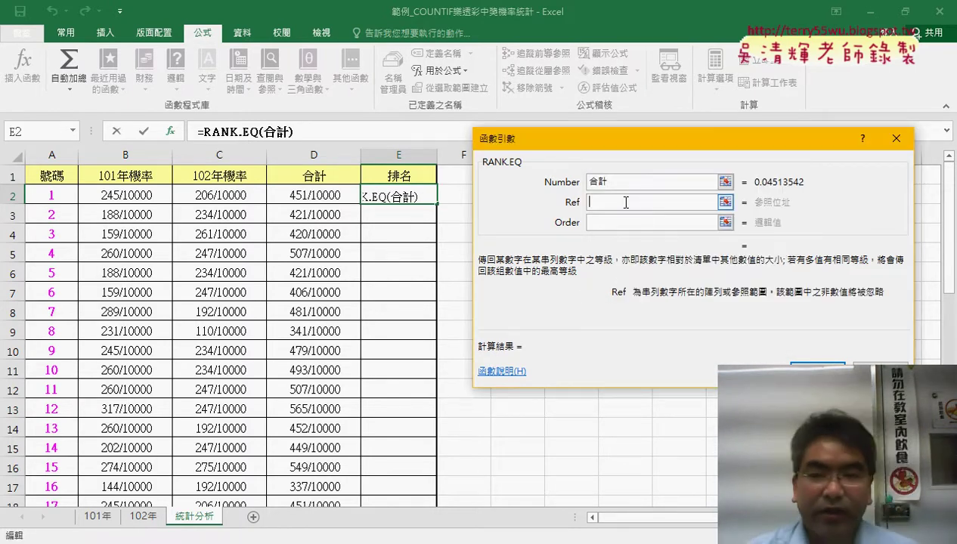
pyautogui.press('F3')
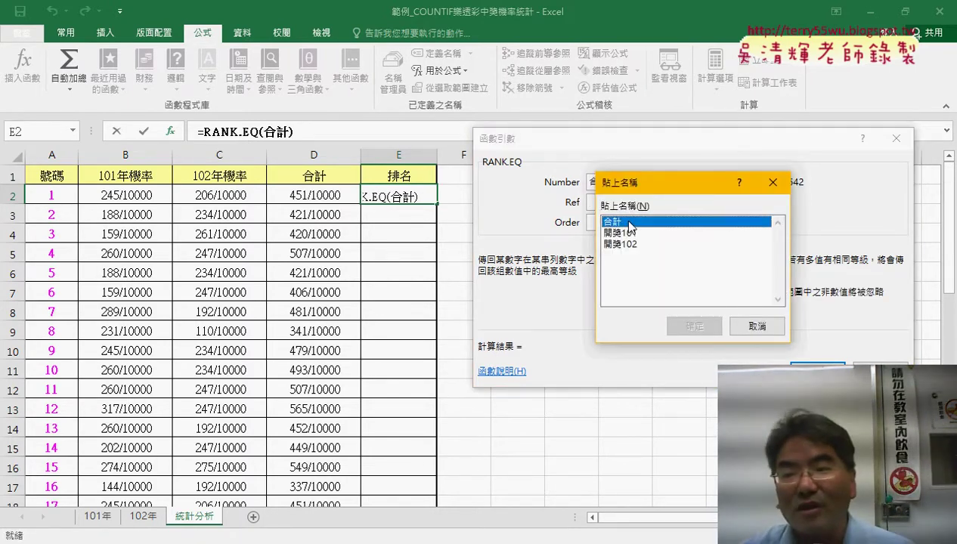
pyautogui.doubleClick(612, 221)
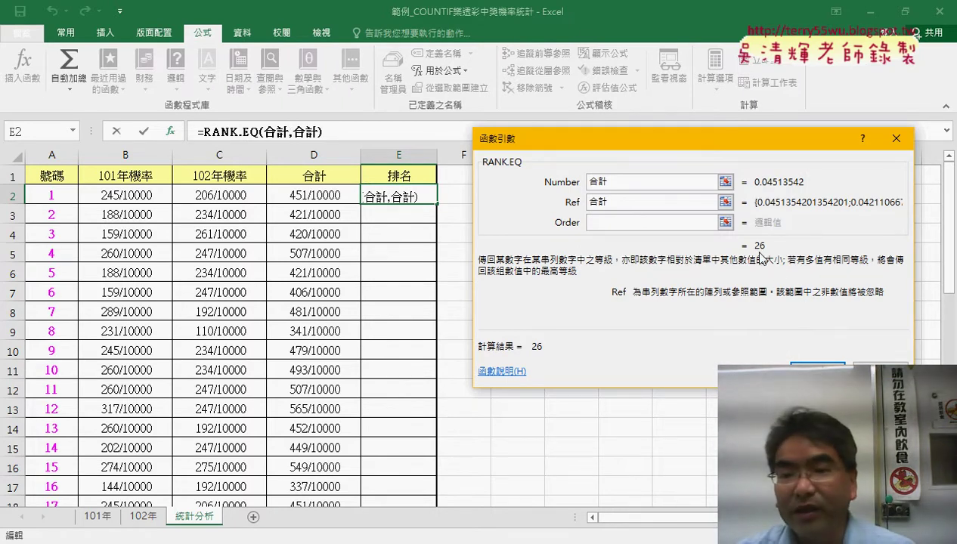
pyautogui.doubleClick(587, 183)
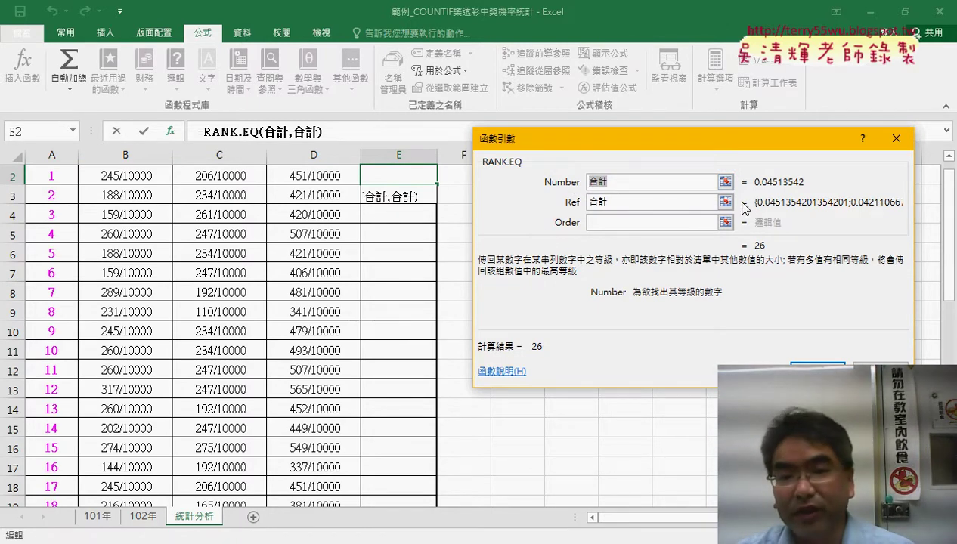
pyautogui.scroll(1, 718, 186)
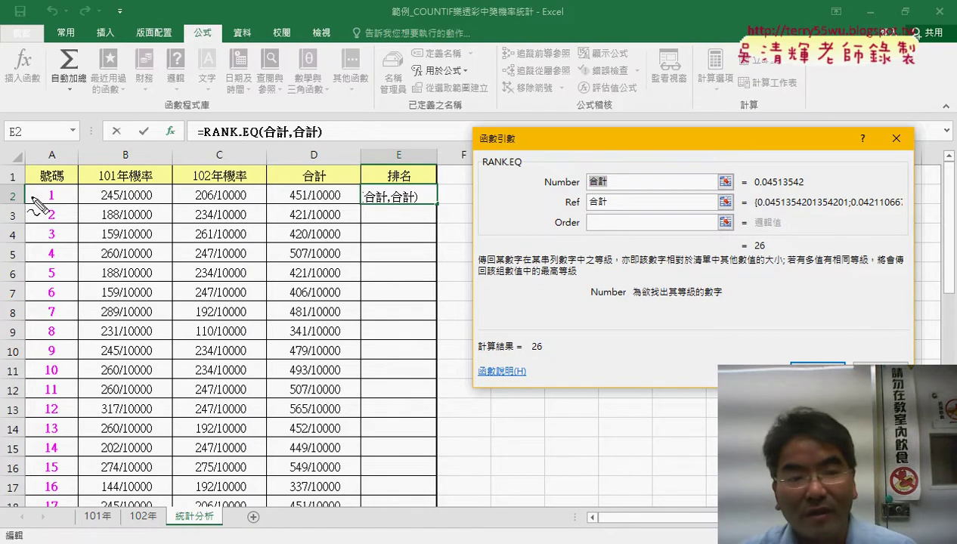
# - Confirm =RANK.EQ(合計,合計) in E2, giving rank 26 for number 1
pyautogui.moveTo(8, 203); pyautogui.dragTo(16, 209)
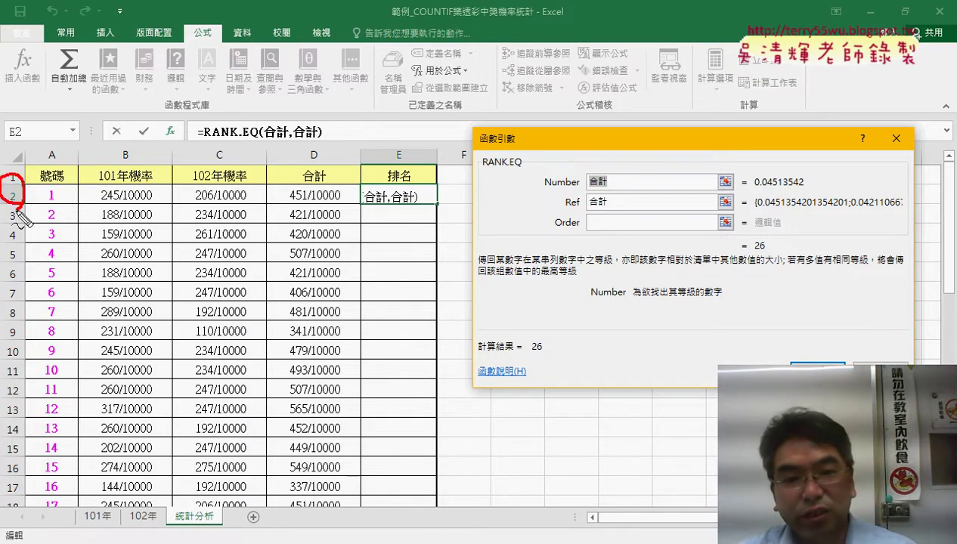
pyautogui.moveTo(344, 199)
pyautogui.mouseDown()
pyautogui.moveTo(337, 193)
pyautogui.moveTo(584, 173)
pyautogui.mouseUp()
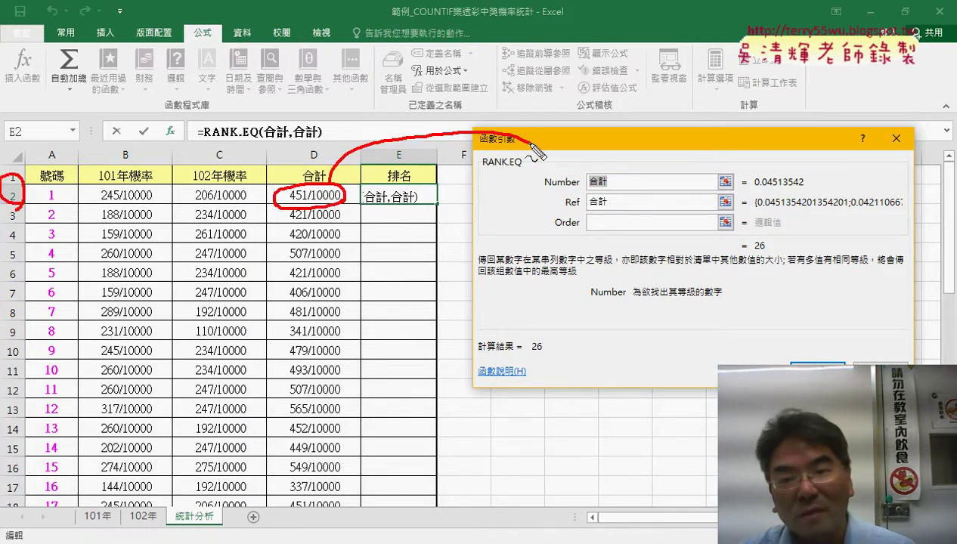
pyautogui.moveTo(568, 216); pyautogui.dragTo(610, 210)
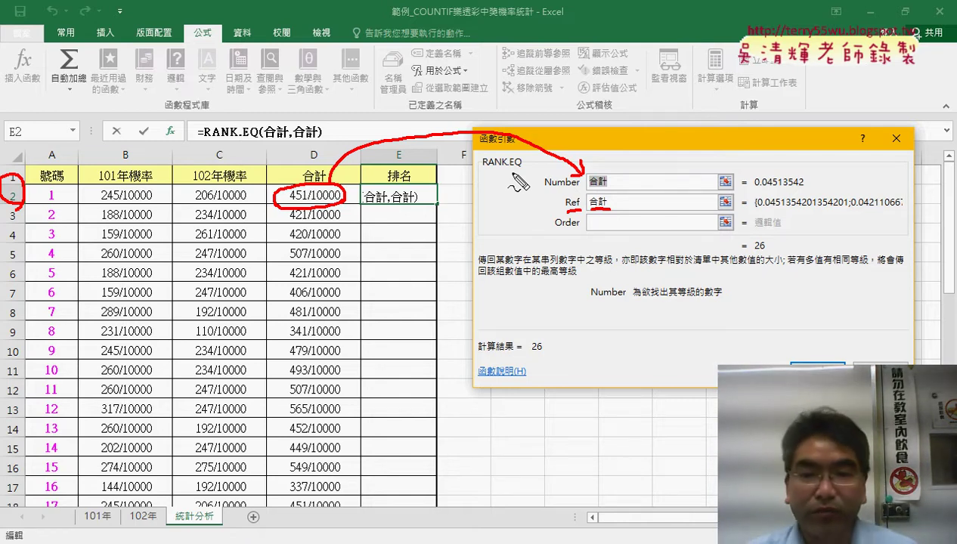
pyautogui.press('Escape')
pyautogui.scroll(-1, 227, 333)
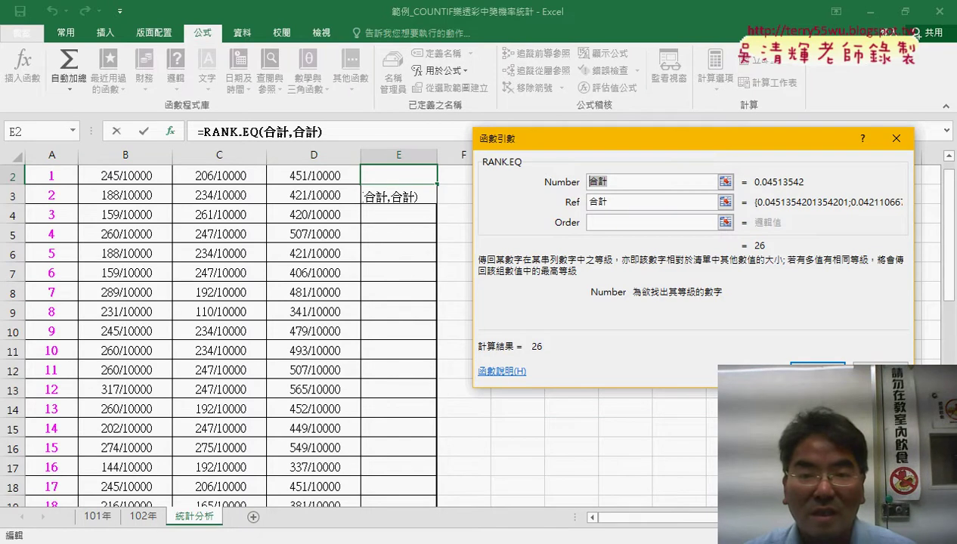
pyautogui.click(801, 369)
pyautogui.doubleClick(437, 184)
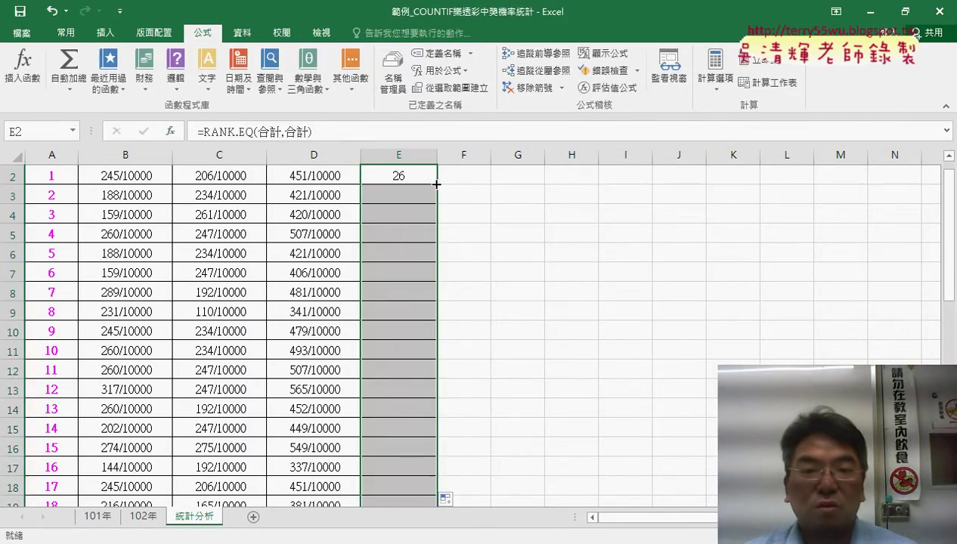
pyautogui.scroll(1, 487, 317)
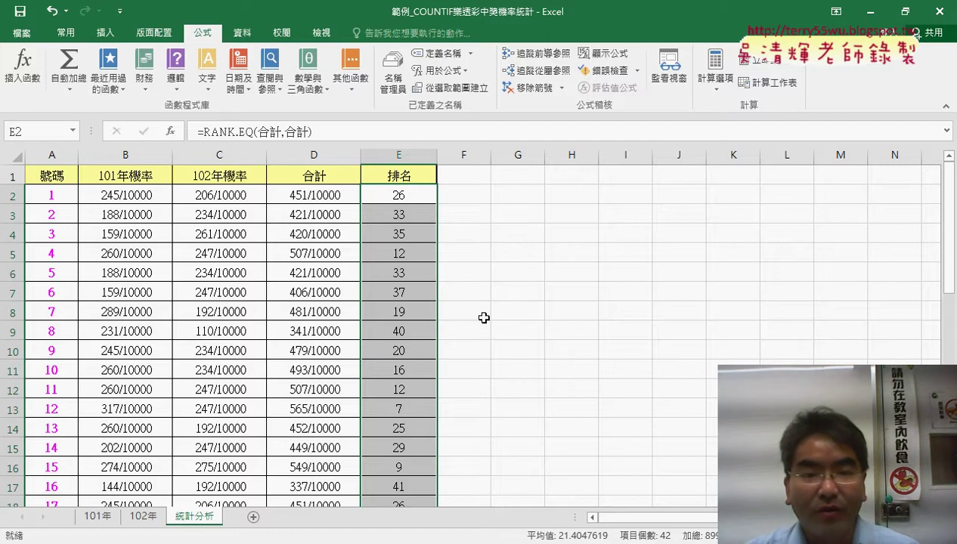
pyautogui.click(123, 193)
pyautogui.click(241, 194)
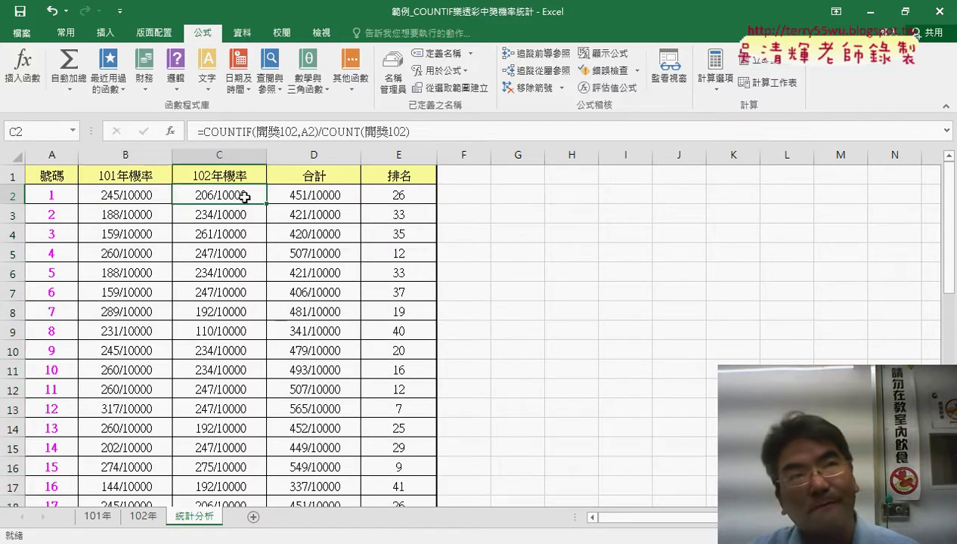
pyautogui.click(317, 195)
pyautogui.click(389, 196)
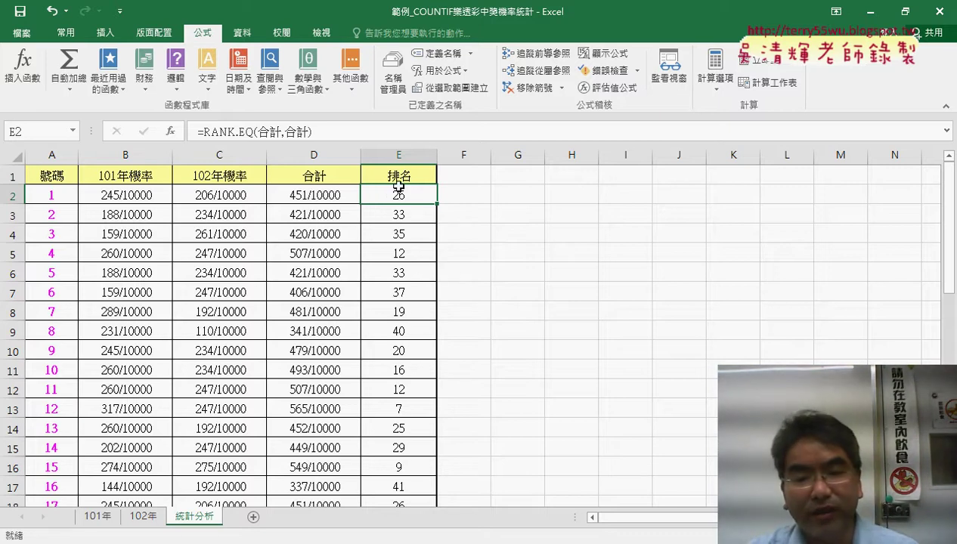
pyautogui.click(395, 408)
pyautogui.scroll(-1, 394, 407)
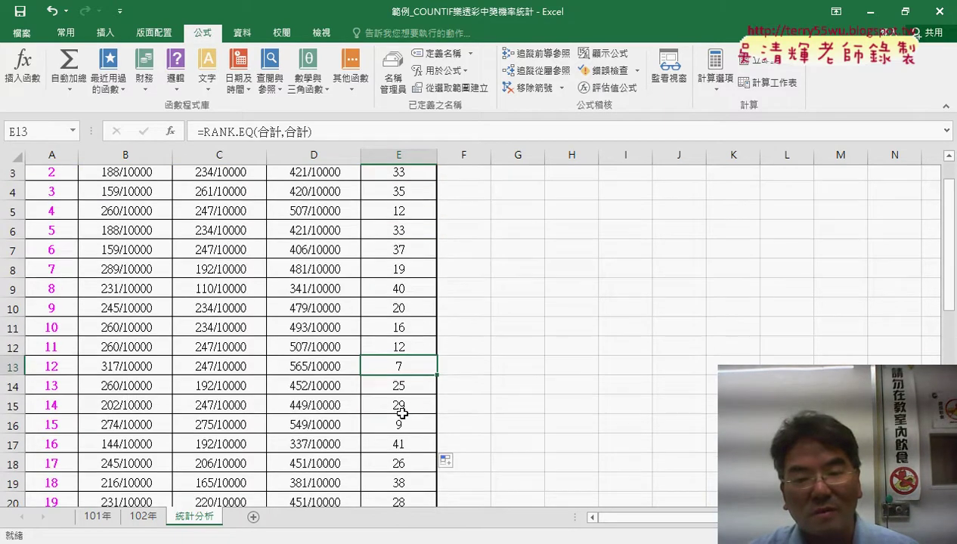
pyautogui.scroll(-1, 416, 363)
pyautogui.scroll(-2, 416, 363)
pyautogui.click(413, 357)
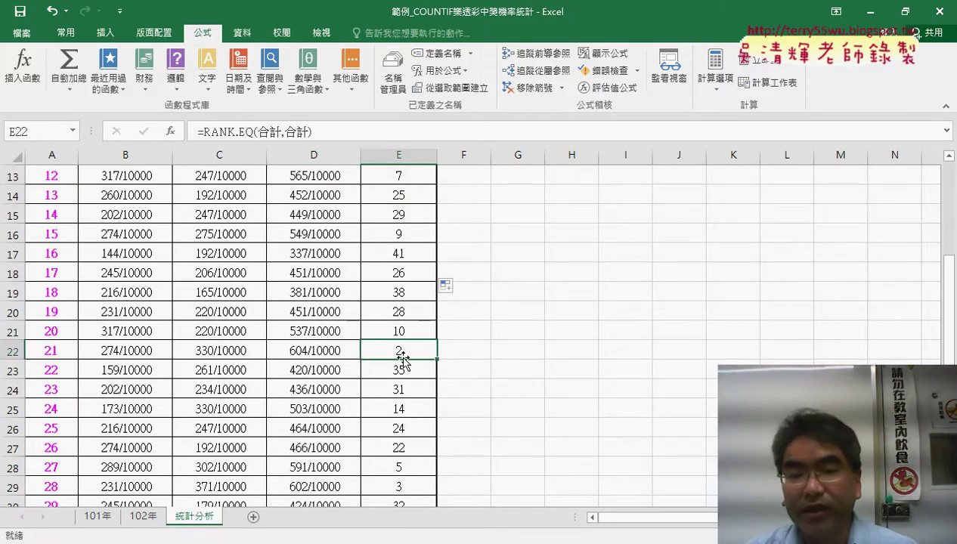
pyautogui.scroll(3, 406, 354)
pyautogui.click(407, 355)
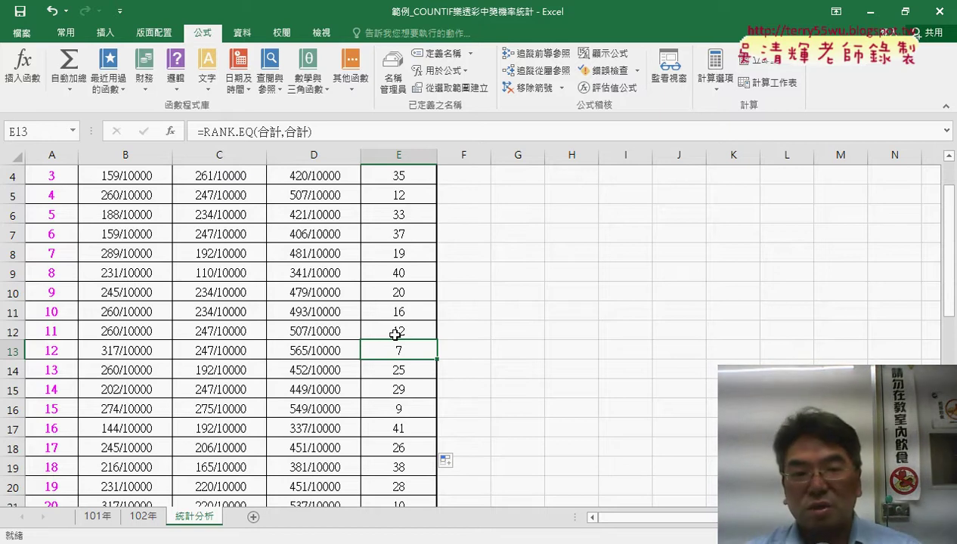
pyautogui.scroll(1, 414, 306)
pyautogui.click(113, 198)
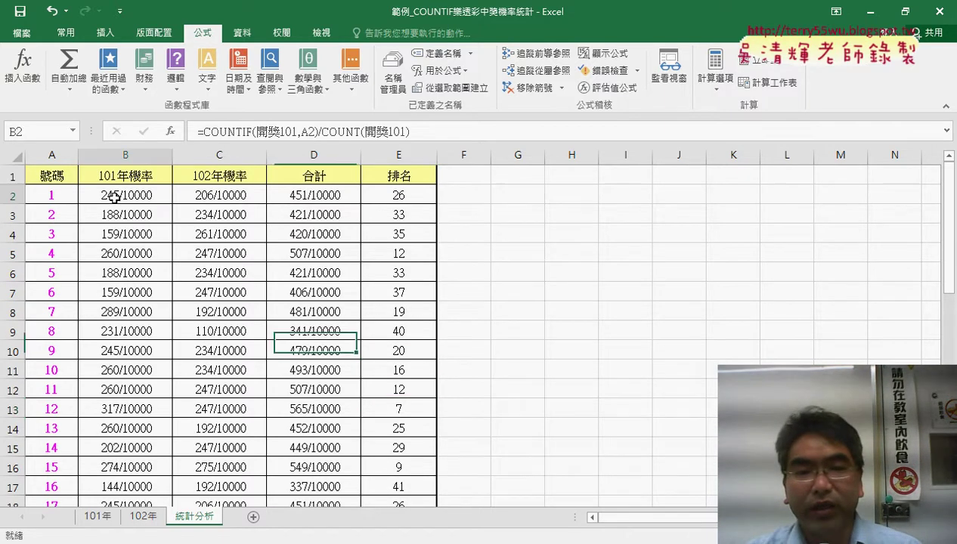
pyautogui.click(212, 196)
pyautogui.click(283, 197)
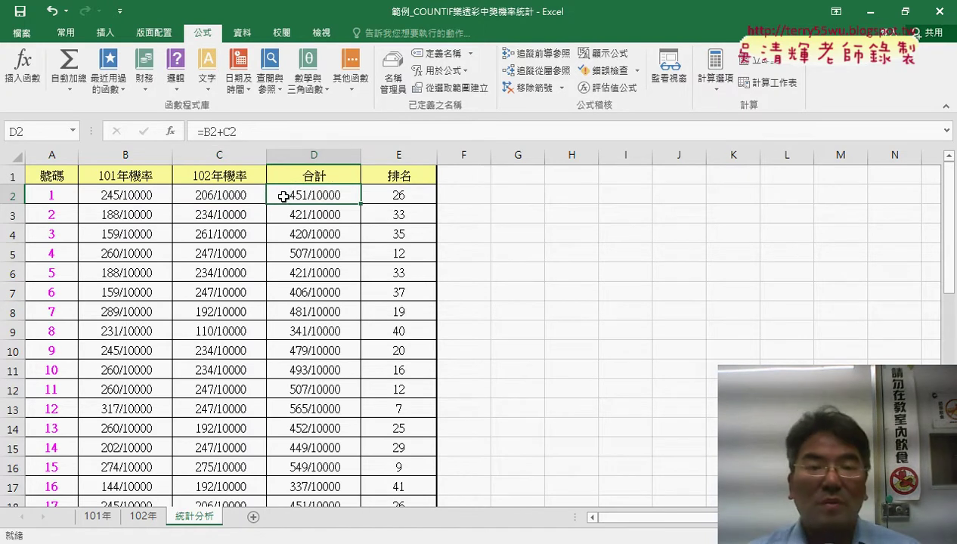
pyautogui.click(234, 195)
pyautogui.click(389, 198)
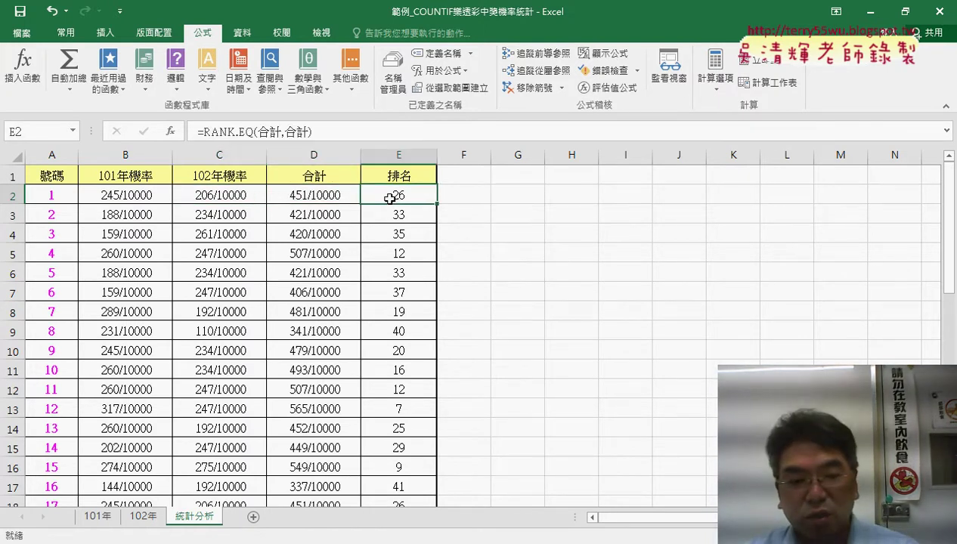
pyautogui.click(98, 517)
pyautogui.click(142, 517)
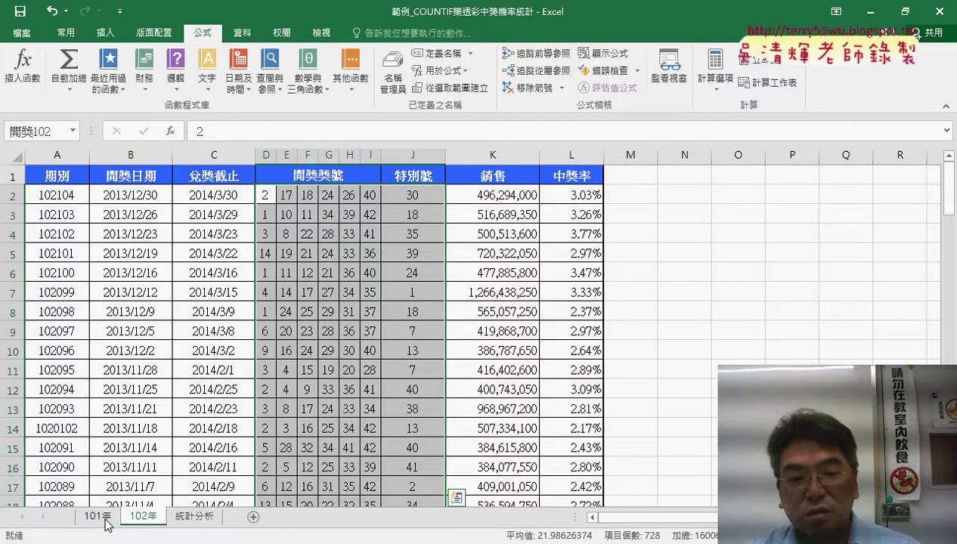
pyautogui.click(106, 519)
pyautogui.click(193, 519)
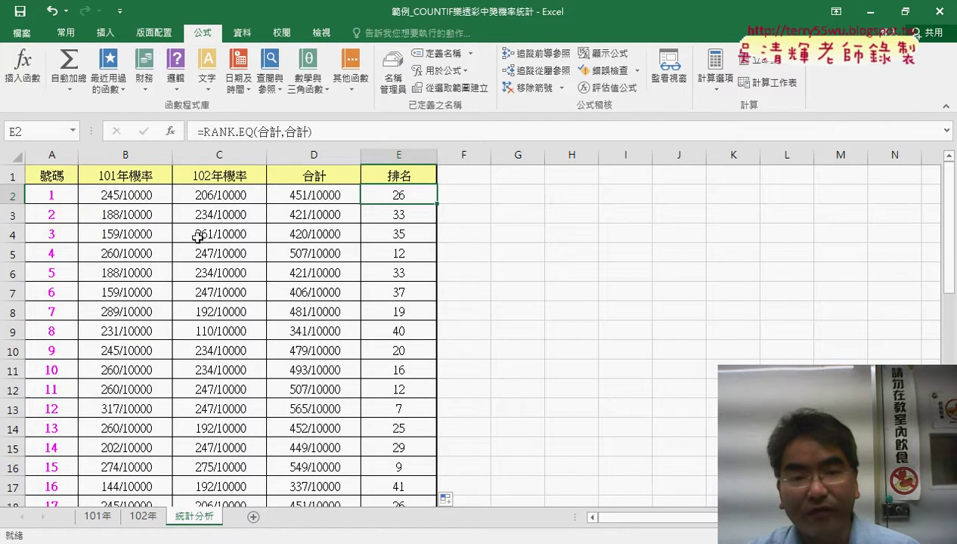
pyautogui.click(139, 195)
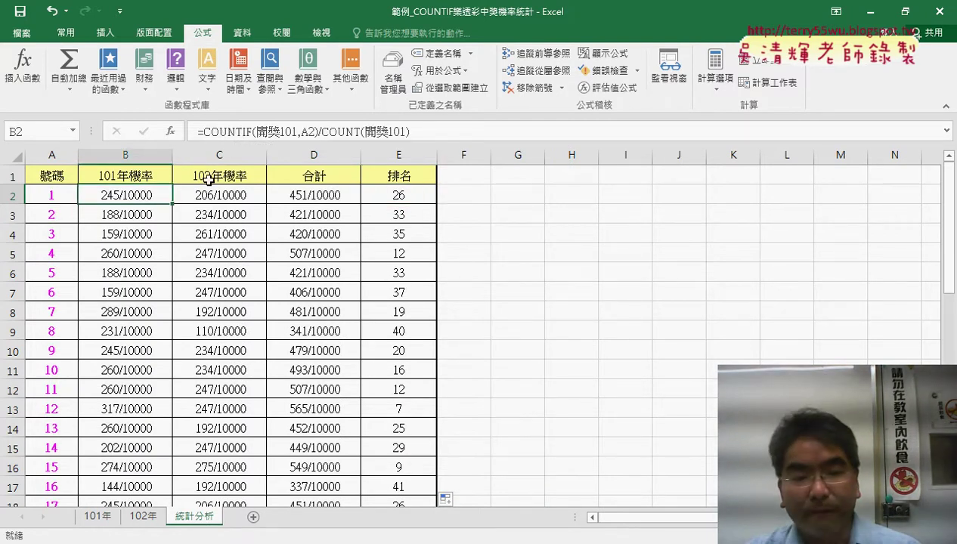
# - Turn B2's As hundredths fraction format into the custom code # ??/10000
pyautogui.rightClick(144, 195)
pyautogui.click(199, 453)
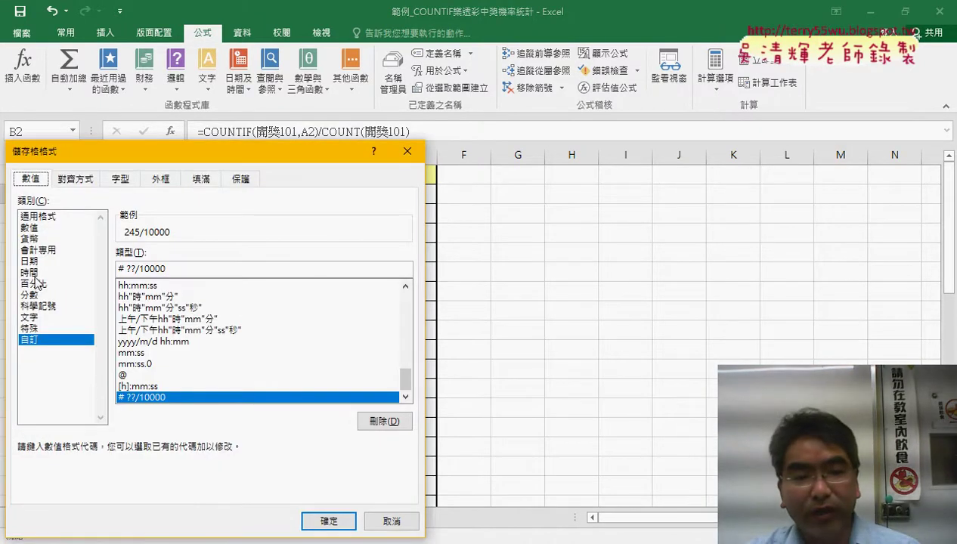
pyautogui.click(35, 295)
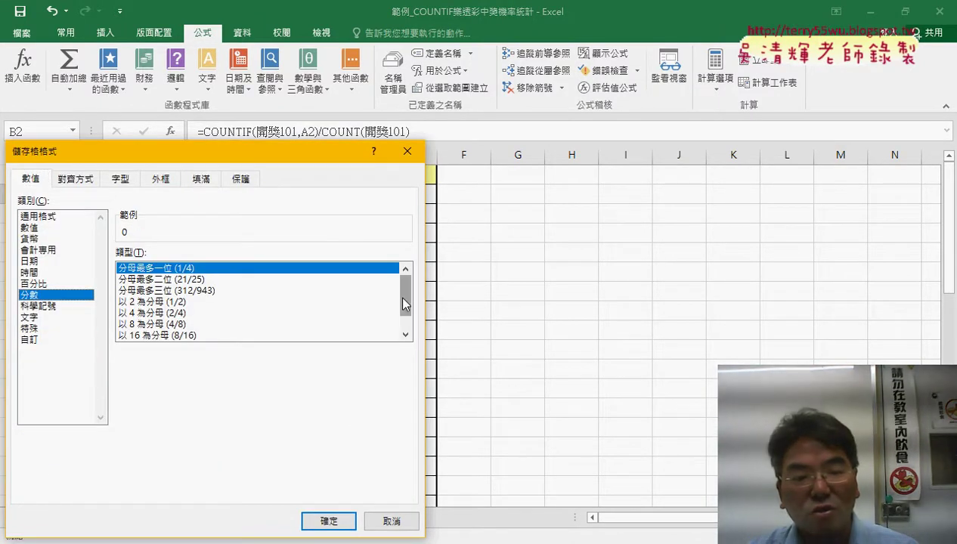
pyautogui.scroll(-1, 381, 314)
pyautogui.click(188, 335)
pyautogui.click(35, 340)
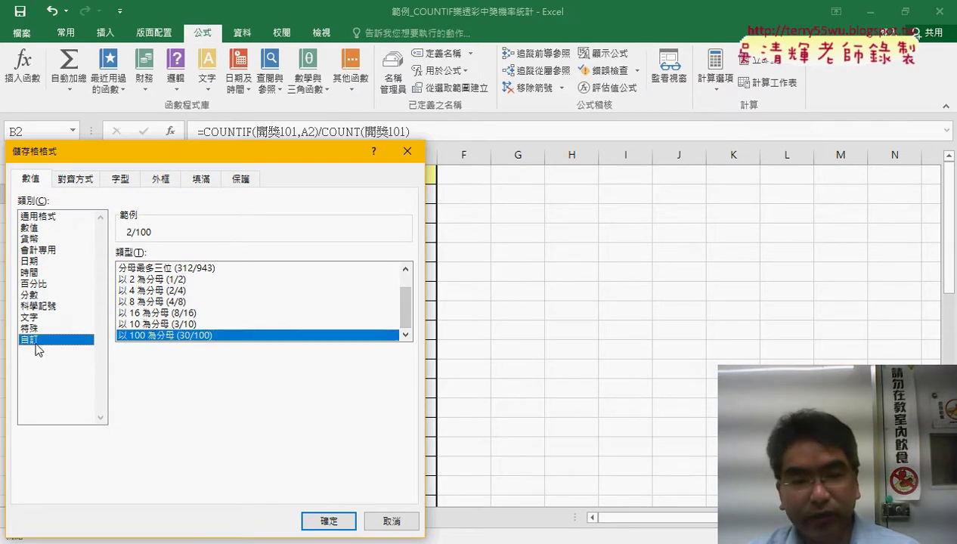
pyautogui.write('0000')
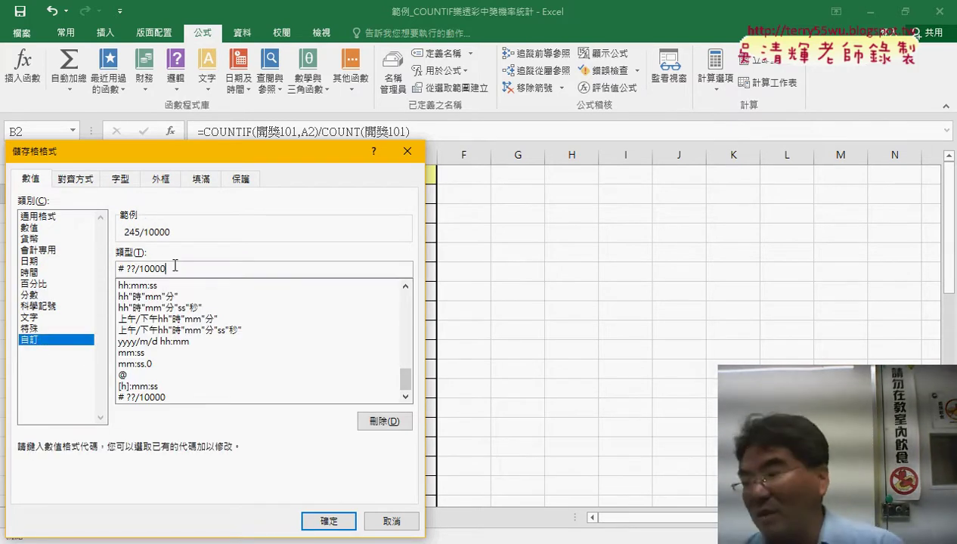